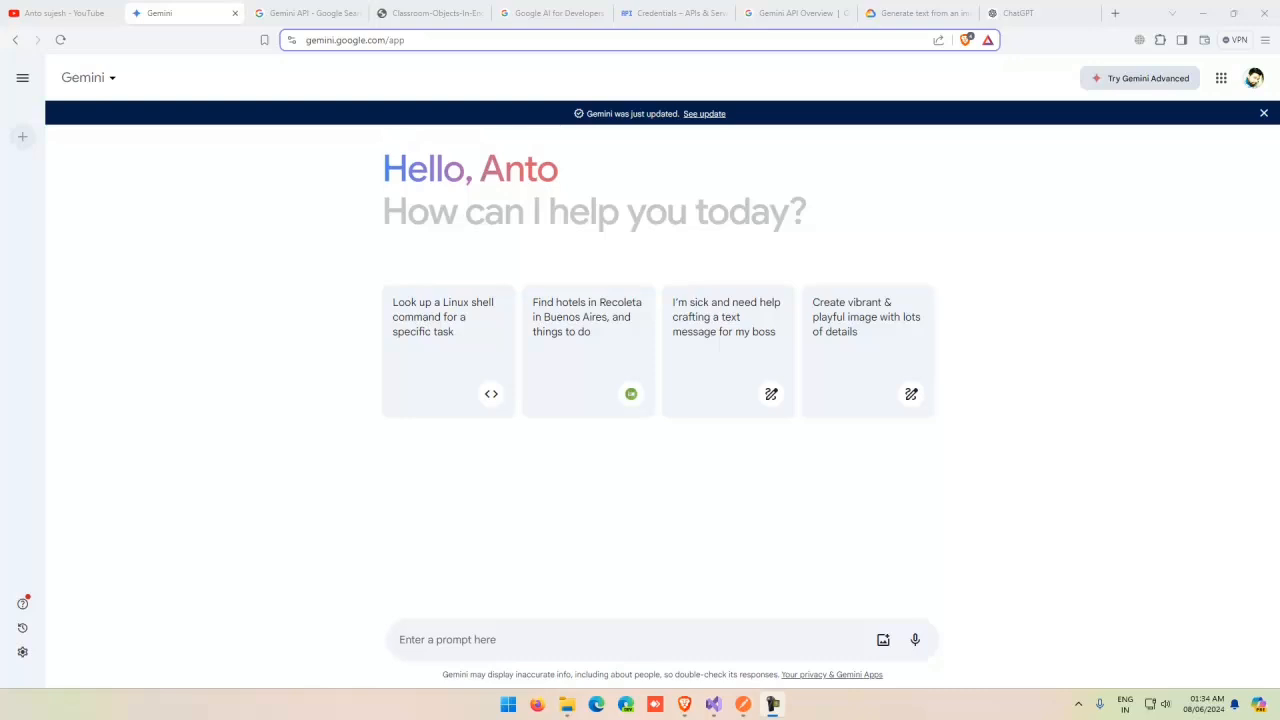
Ask Gemini "how to bind gridview using C#"
{"action": "left_click", "coordinate": [582, 638]}
{"action": "type", "text": "how to "}
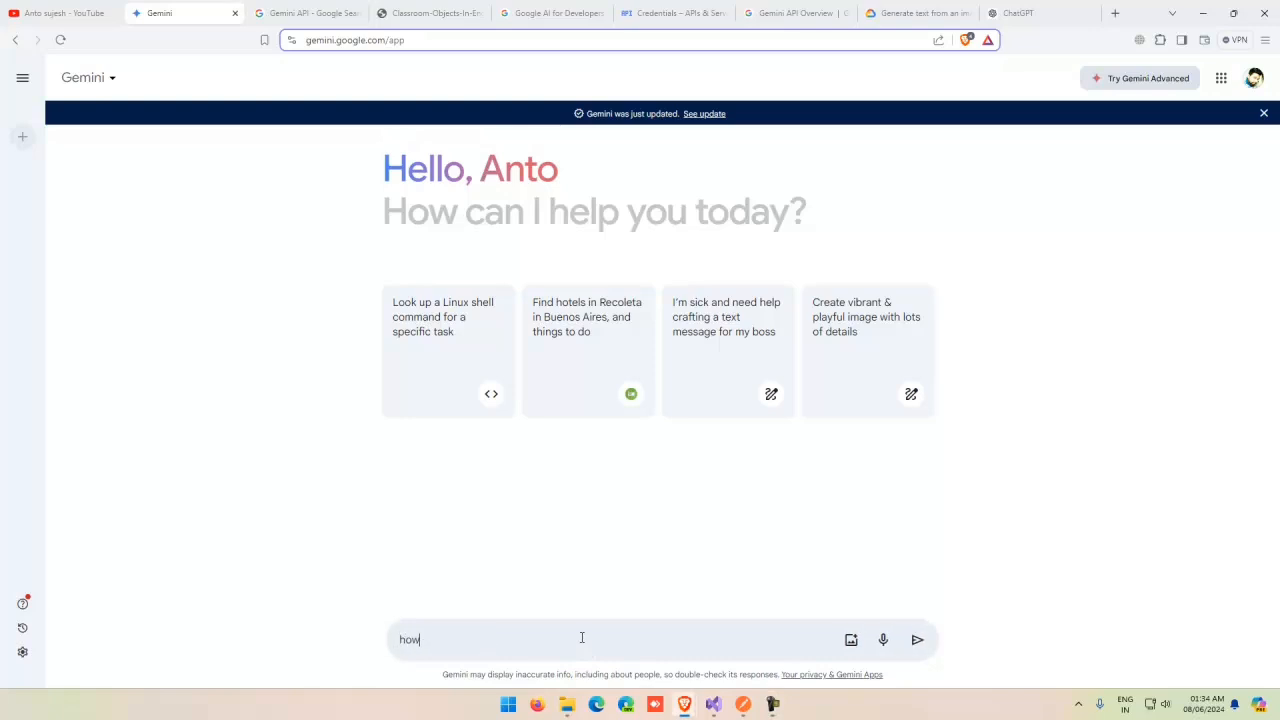
{"action": "type", "text": "bind gridview using C#"}
{"action": "key", "text": "Return"}
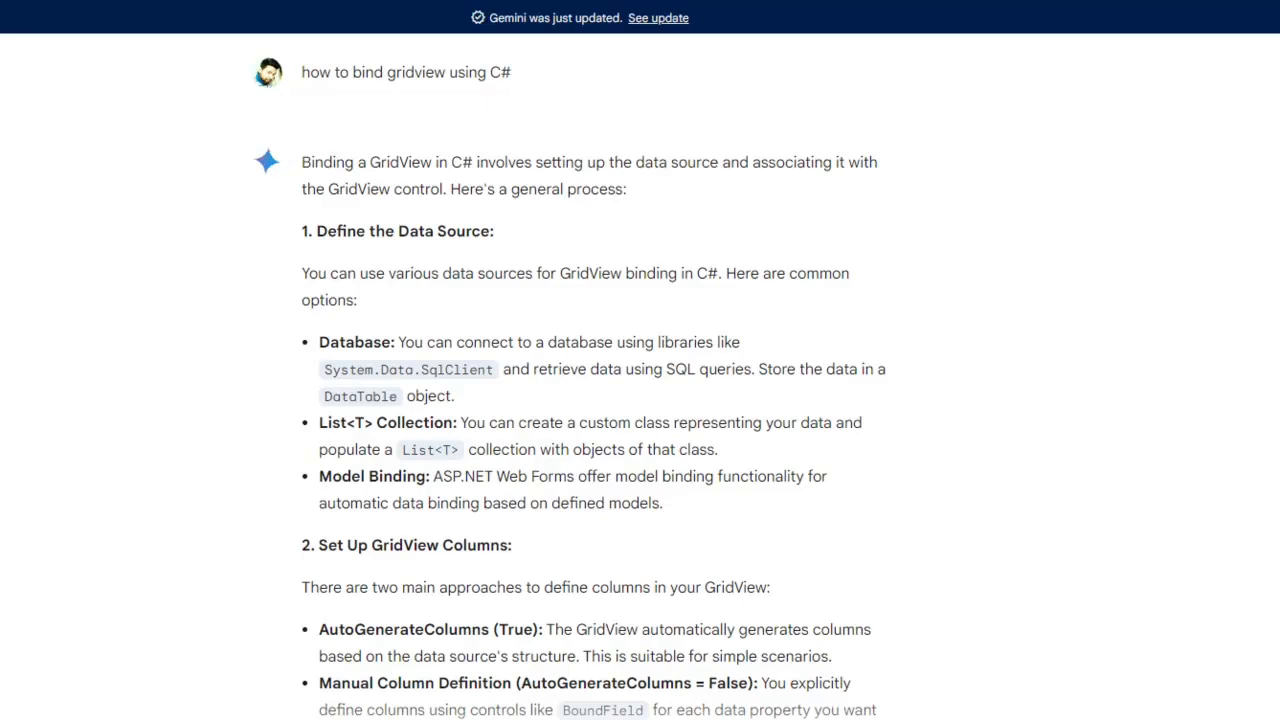
Read through Gemini's answer on binding a GridView, including the C# sample code and the additional considerations
{"action": "scroll", "coordinate": [750, 363], "scroll_direction": "down", "scroll_amount": 5}
{"action": "scroll", "coordinate": [749, 363], "scroll_direction": "down", "scroll_amount": 3}
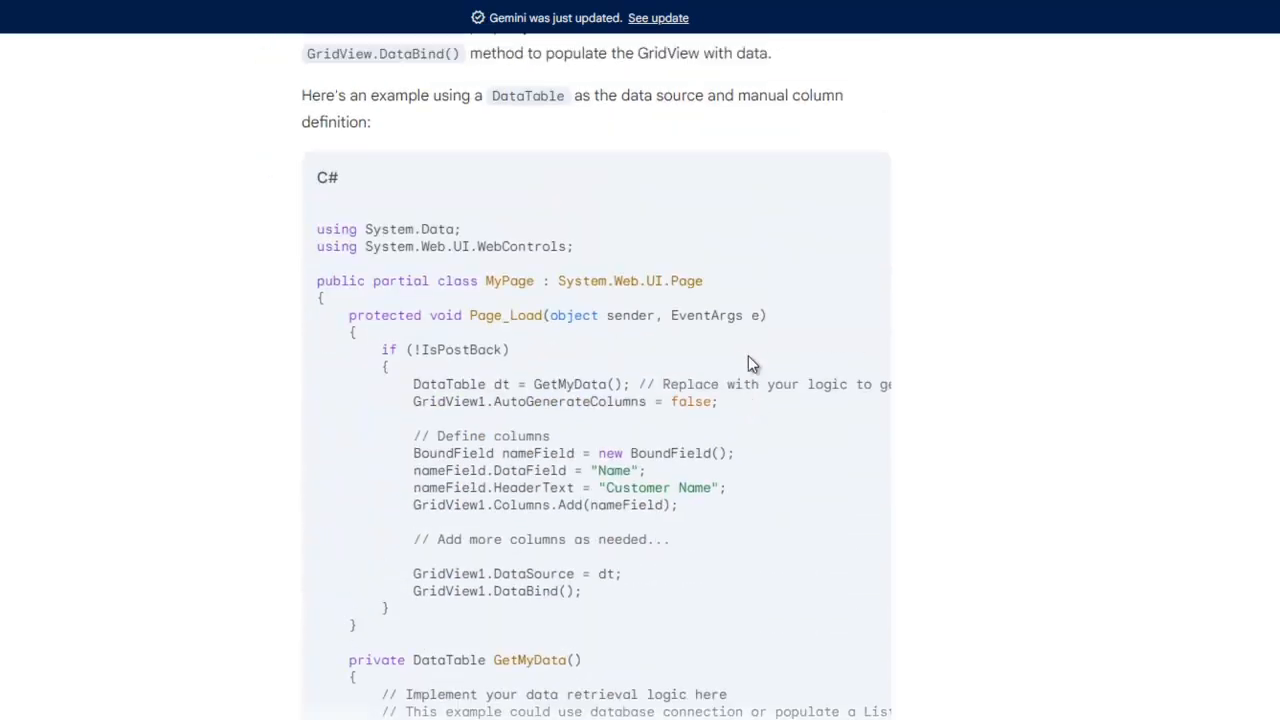
{"action": "scroll", "coordinate": [750, 360], "scroll_direction": "up", "scroll_amount": 2}
{"action": "scroll", "coordinate": [754, 320], "scroll_direction": "down", "scroll_amount": 2}
{"action": "scroll", "coordinate": [752, 271], "scroll_direction": "down", "scroll_amount": 3}
{"action": "scroll", "coordinate": [786, 348], "scroll_direction": "up", "scroll_amount": 3}
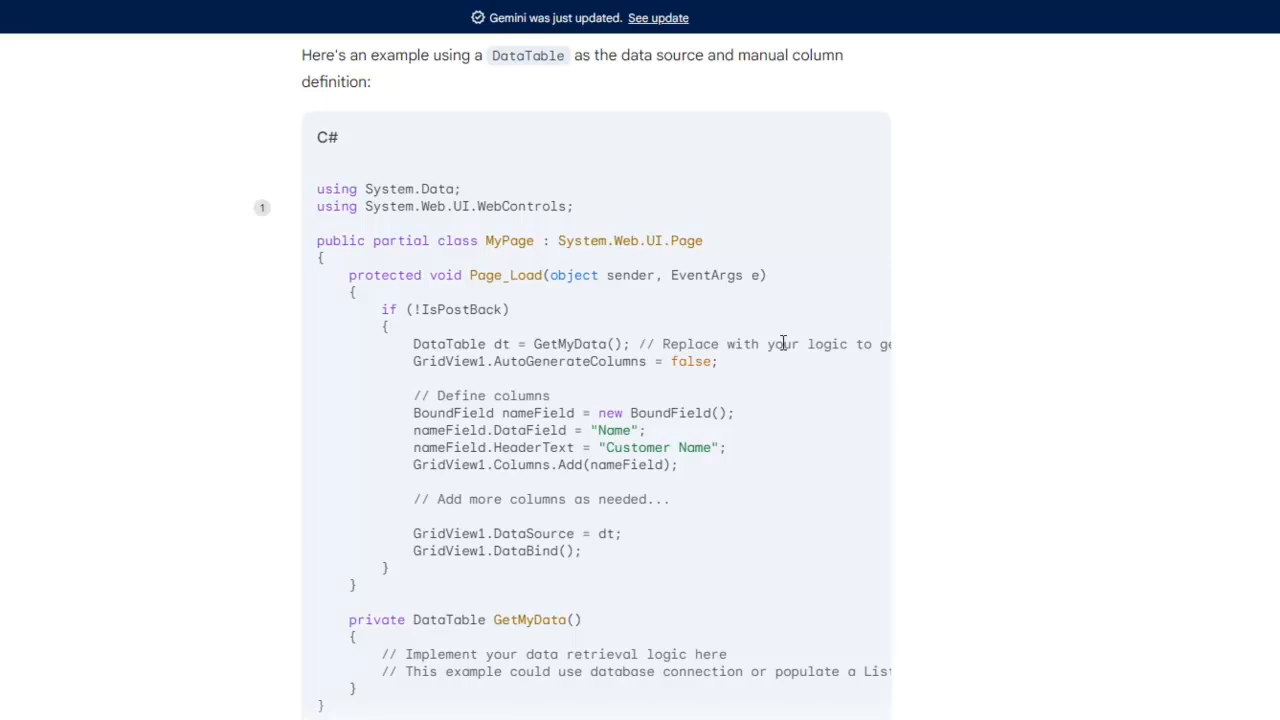
{"action": "scroll", "coordinate": [783, 344], "scroll_direction": "down", "scroll_amount": 2}
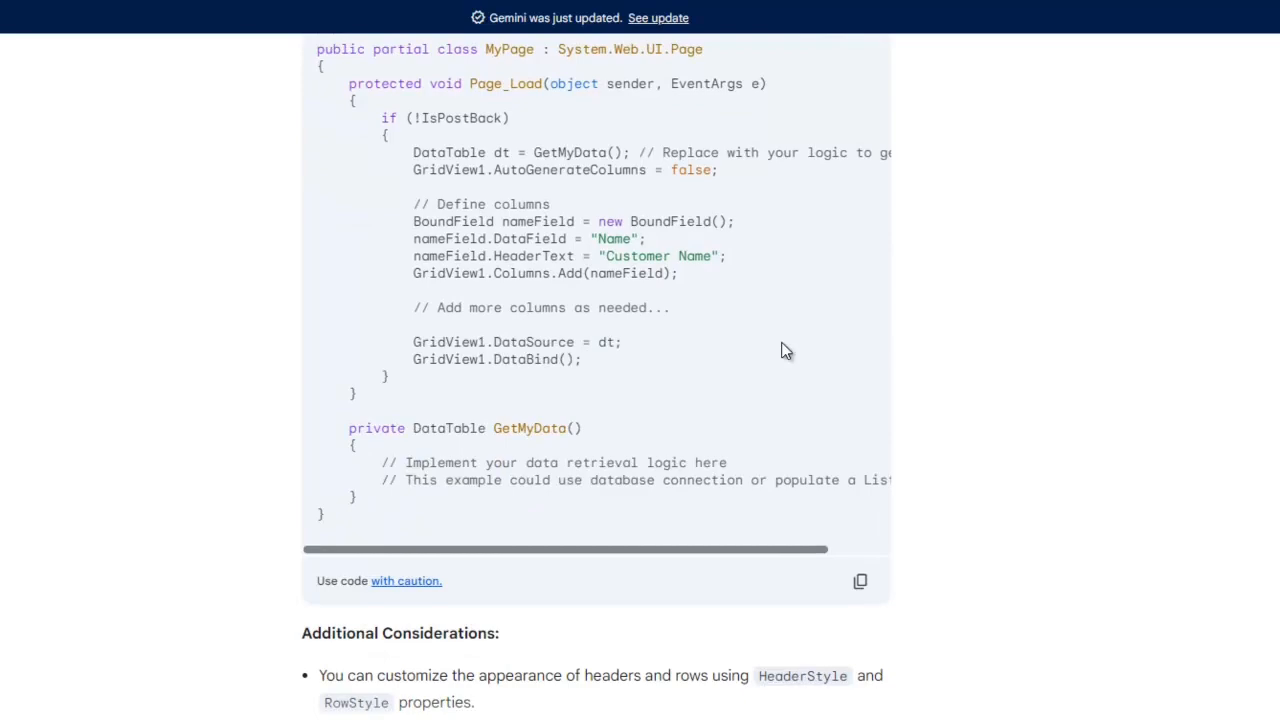
{"action": "scroll", "coordinate": [786, 350], "scroll_direction": "down", "scroll_amount": 2}
{"action": "scroll", "coordinate": [786, 350], "scroll_direction": "up", "scroll_amount": 6}
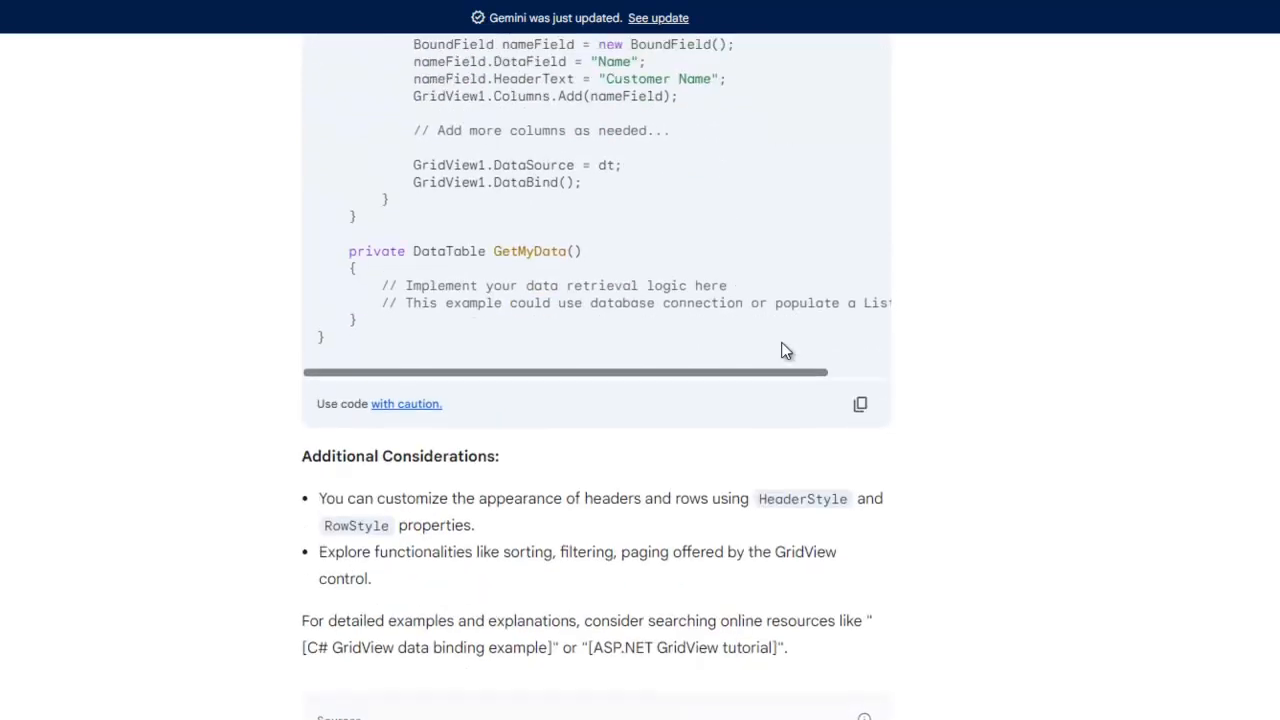
{"action": "scroll", "coordinate": [786, 351], "scroll_direction": "up", "scroll_amount": 8}
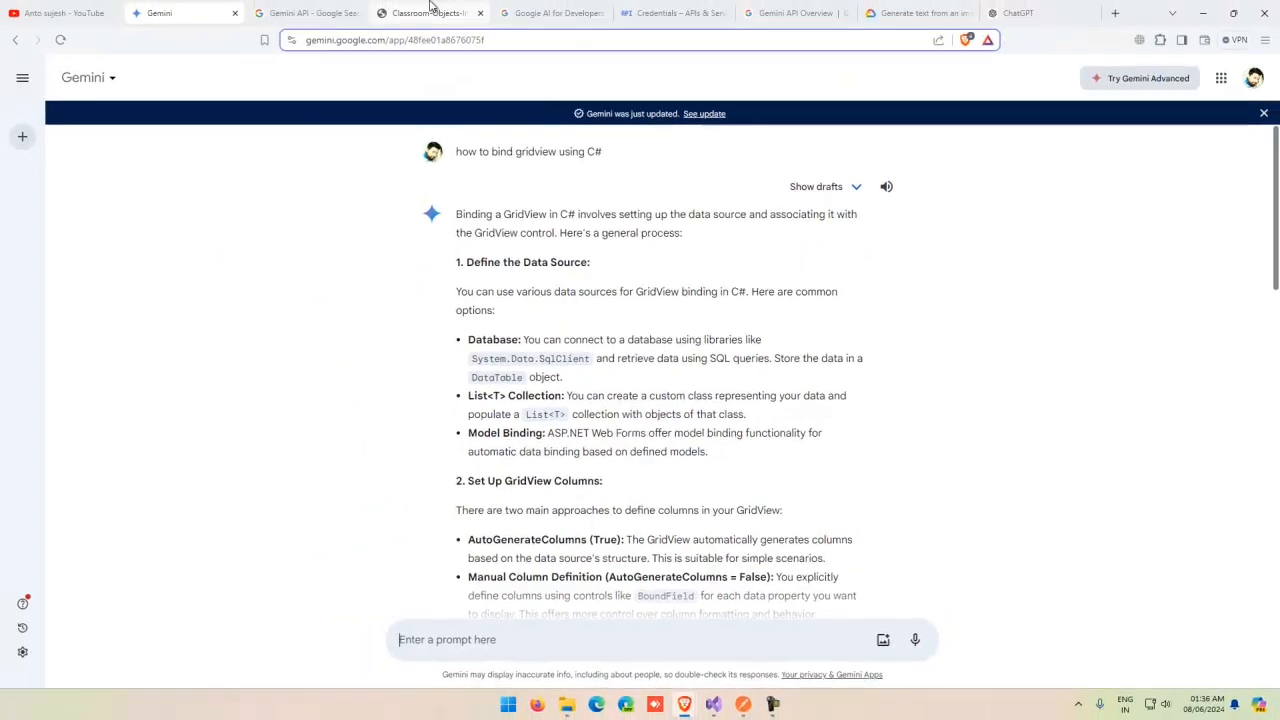
Copy the Classroom Objects image from the open games4esl.com page
{"action": "left_click", "coordinate": [430, 6]}
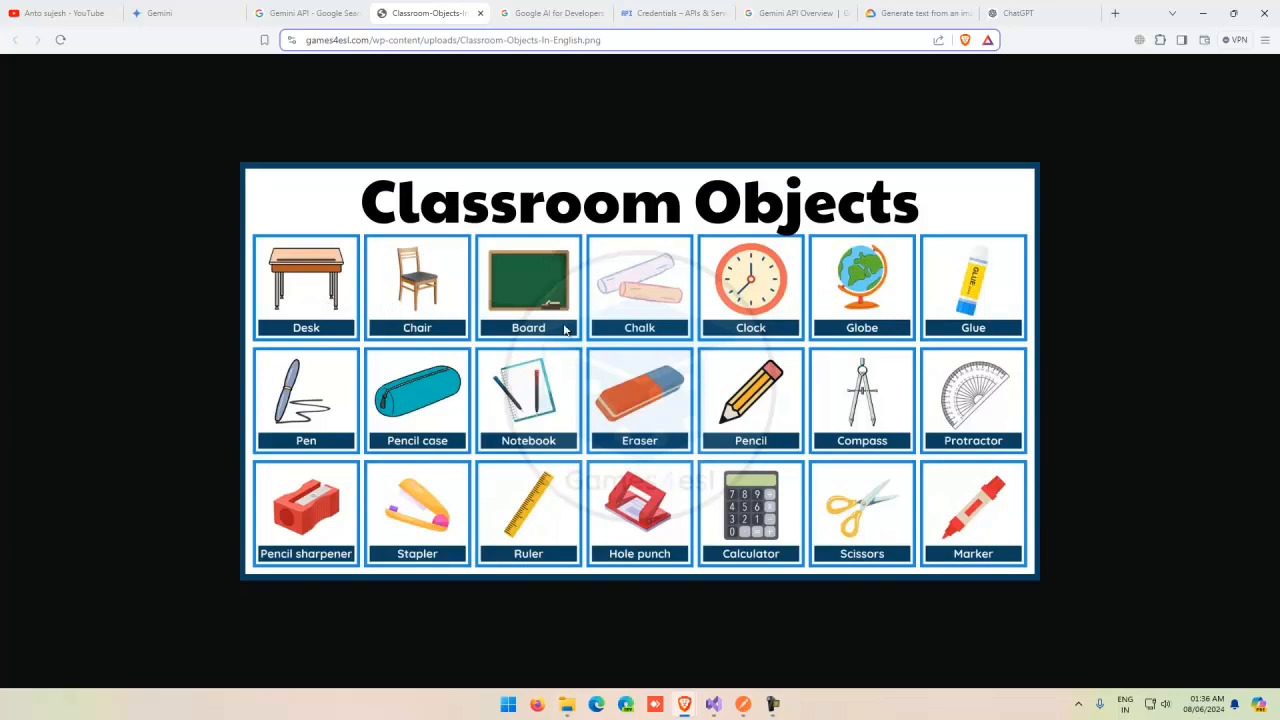
{"action": "right_click", "coordinate": [716, 307]}
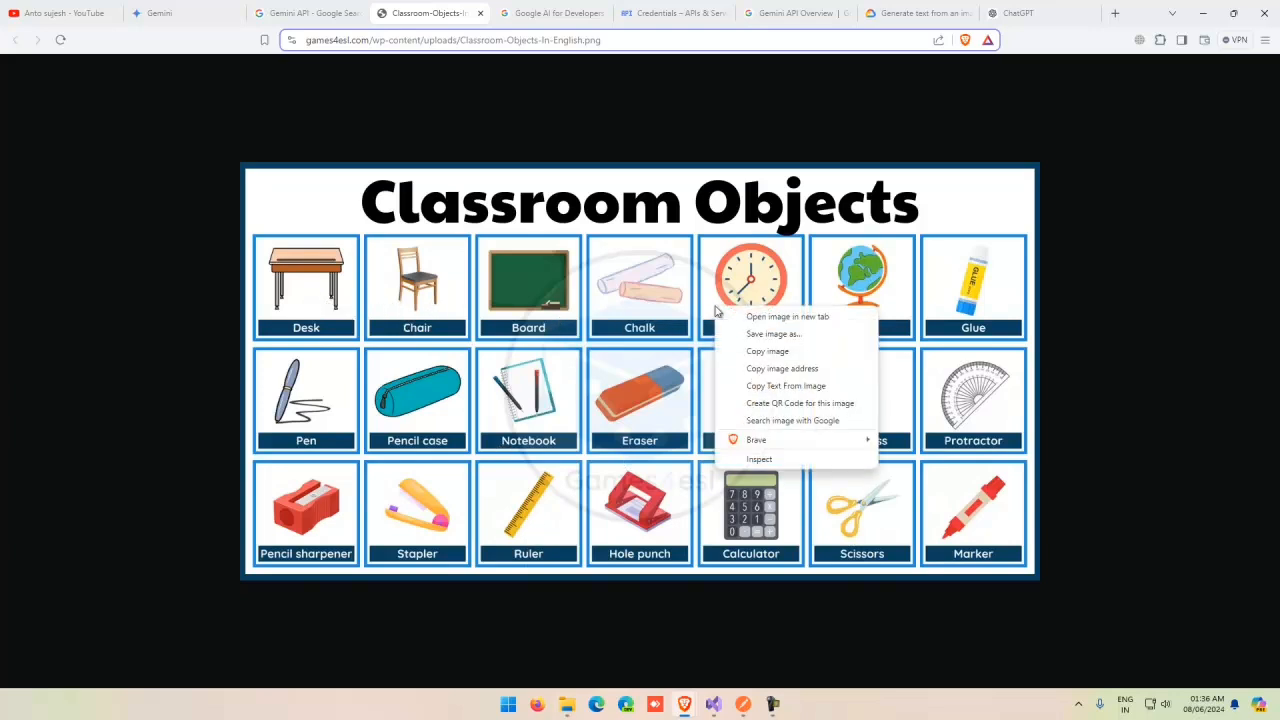
{"action": "left_click", "coordinate": [757, 351]}
Start a new Gemini chat and paste the copied Classroom Objects image into the prompt
{"action": "left_click", "coordinate": [210, 19]}
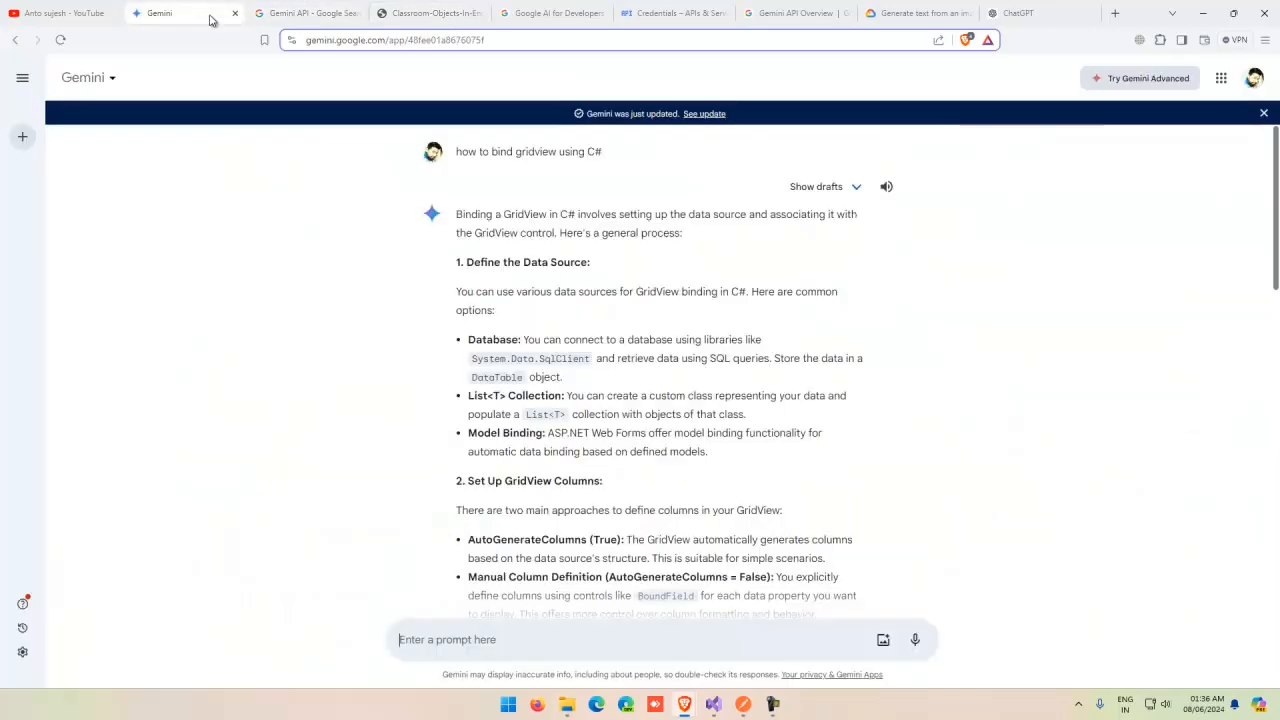
{"action": "scroll", "coordinate": [529, 600], "scroll_direction": "down", "scroll_amount": 3}
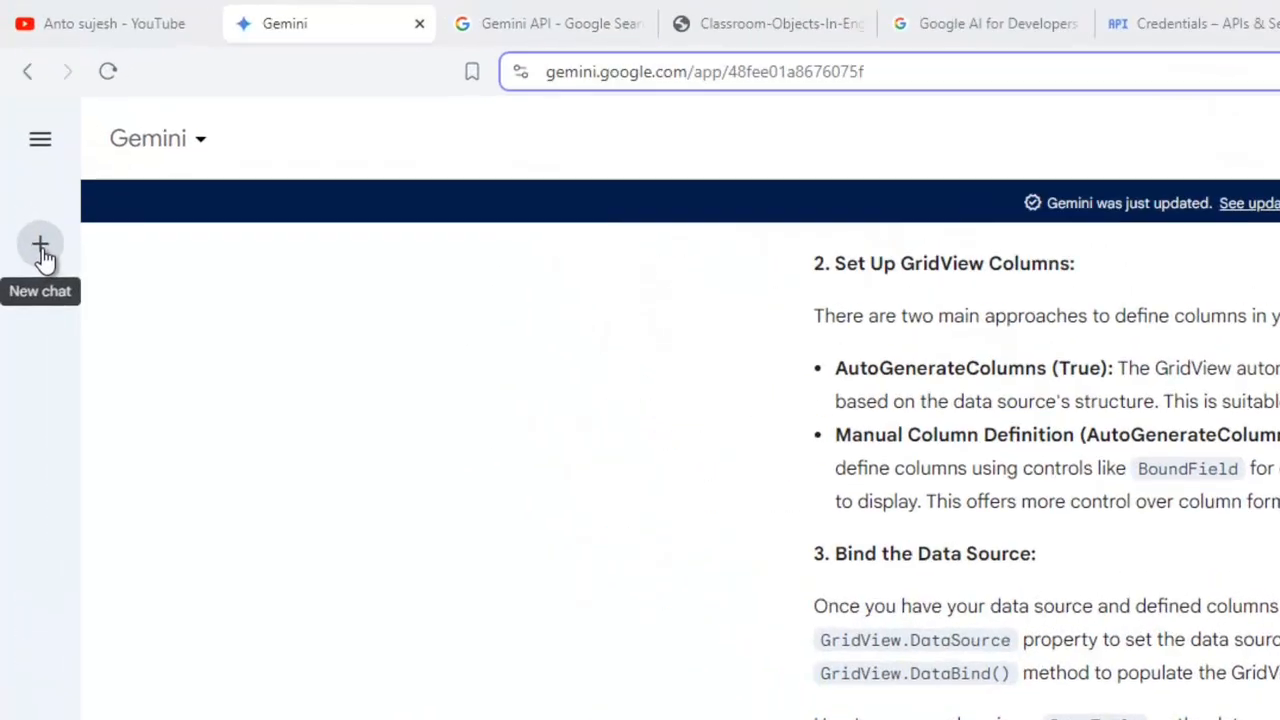
{"action": "left_click", "coordinate": [43, 258]}
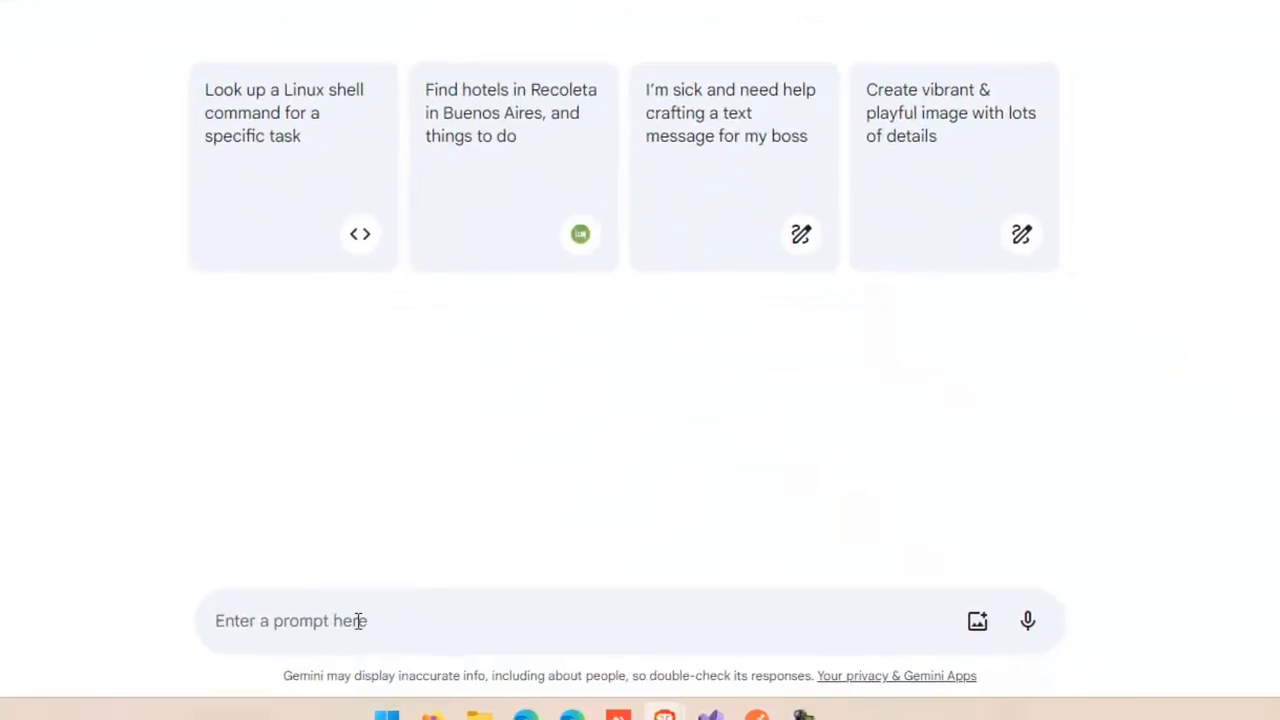
{"action": "left_click", "coordinate": [351, 617]}
{"action": "key", "text": "ctrl+v"}
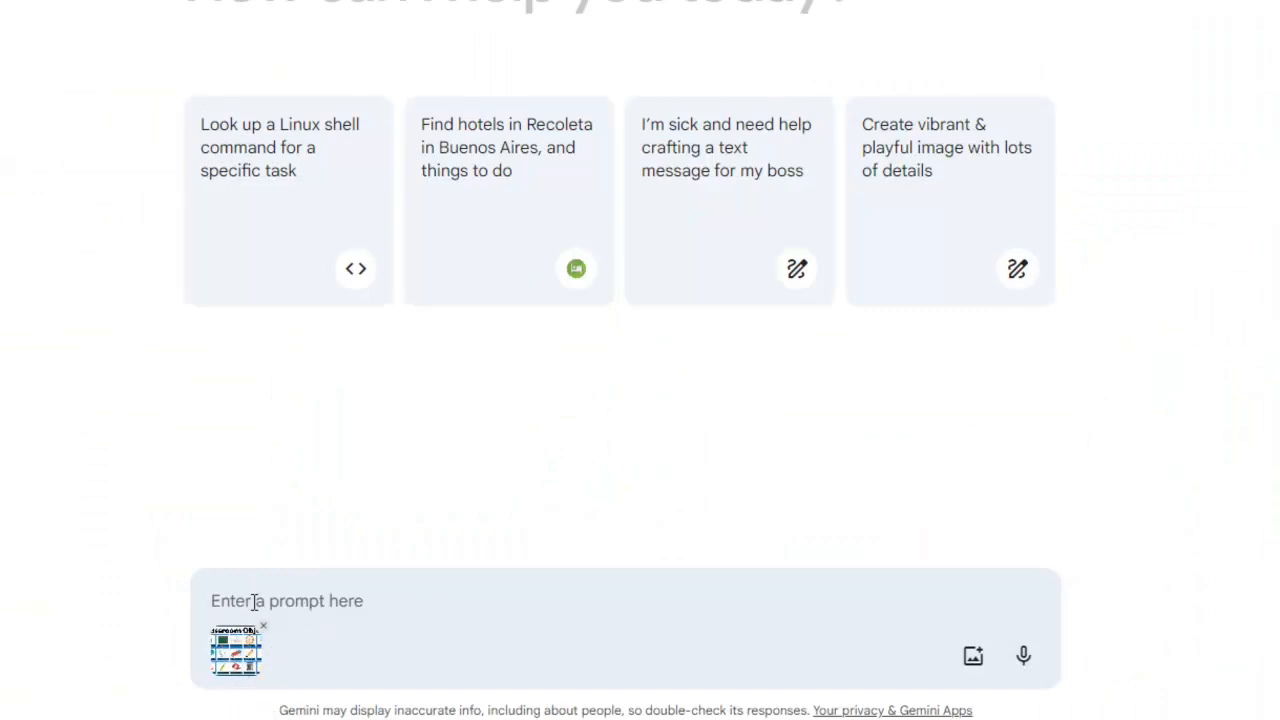
Ask "what is in the image ?" about the attached picture and view the reply
{"action": "type", "text": "what is "}
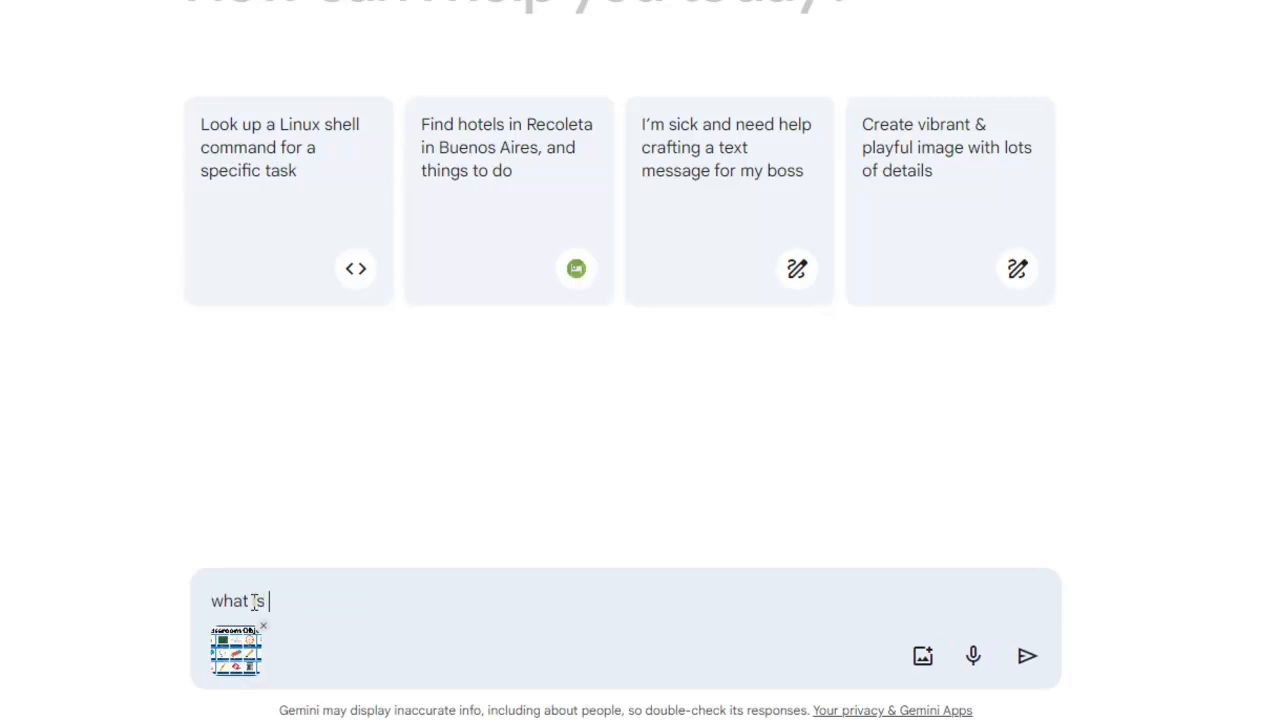
{"action": "type", "text": "in the image"}
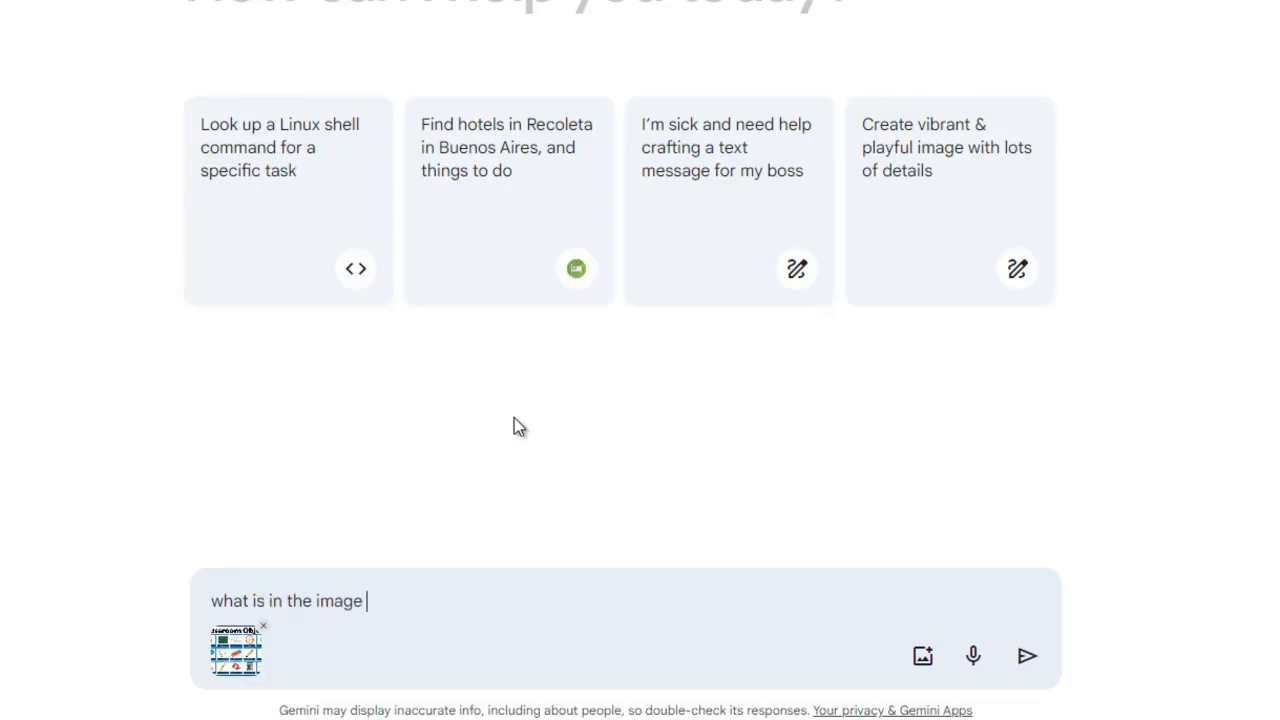
{"action": "type", "text": " ?"}
{"action": "key", "text": "Return"}
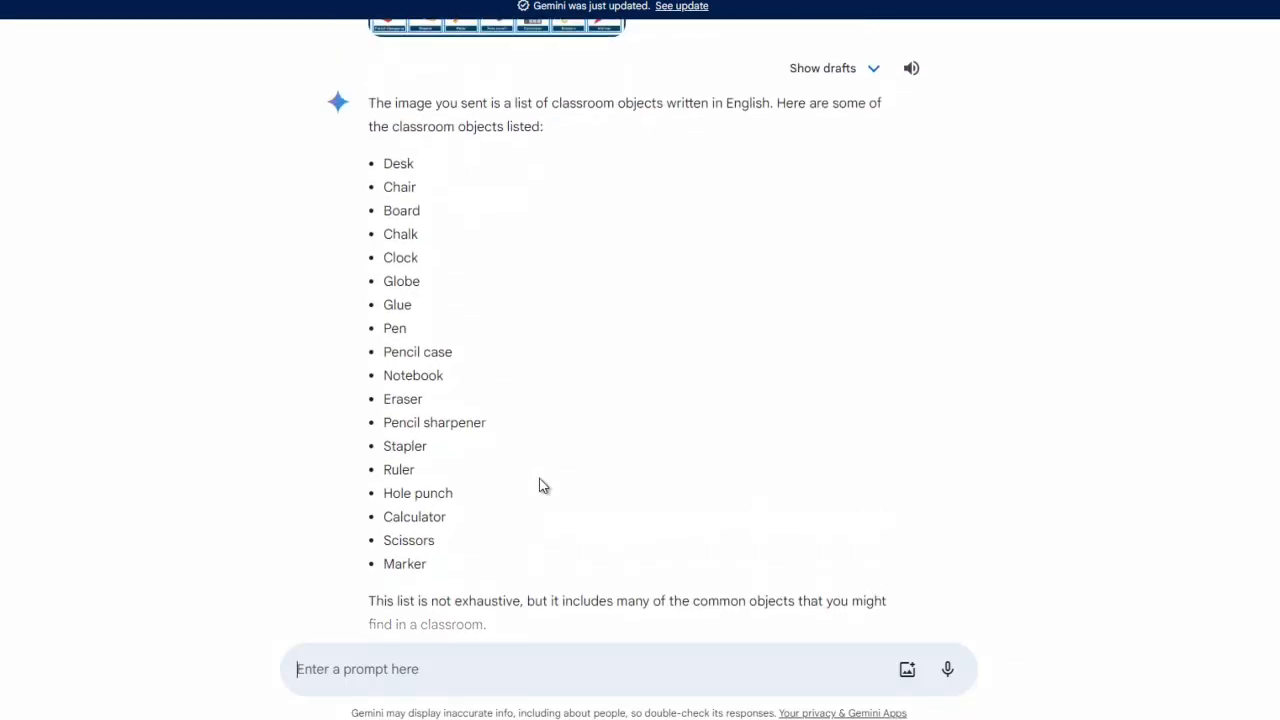
{"action": "left_click", "coordinate": [543, 485]}
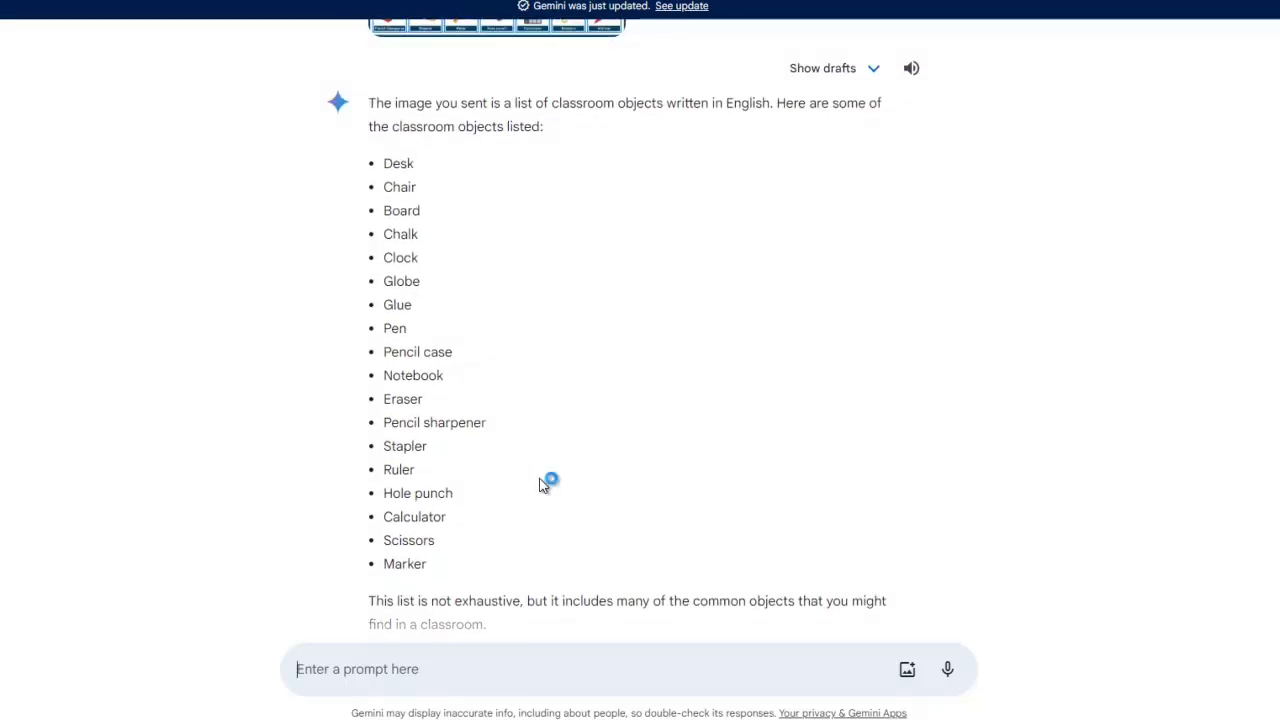
{"action": "scroll", "coordinate": [543, 485], "scroll_direction": "up", "scroll_amount": 2}
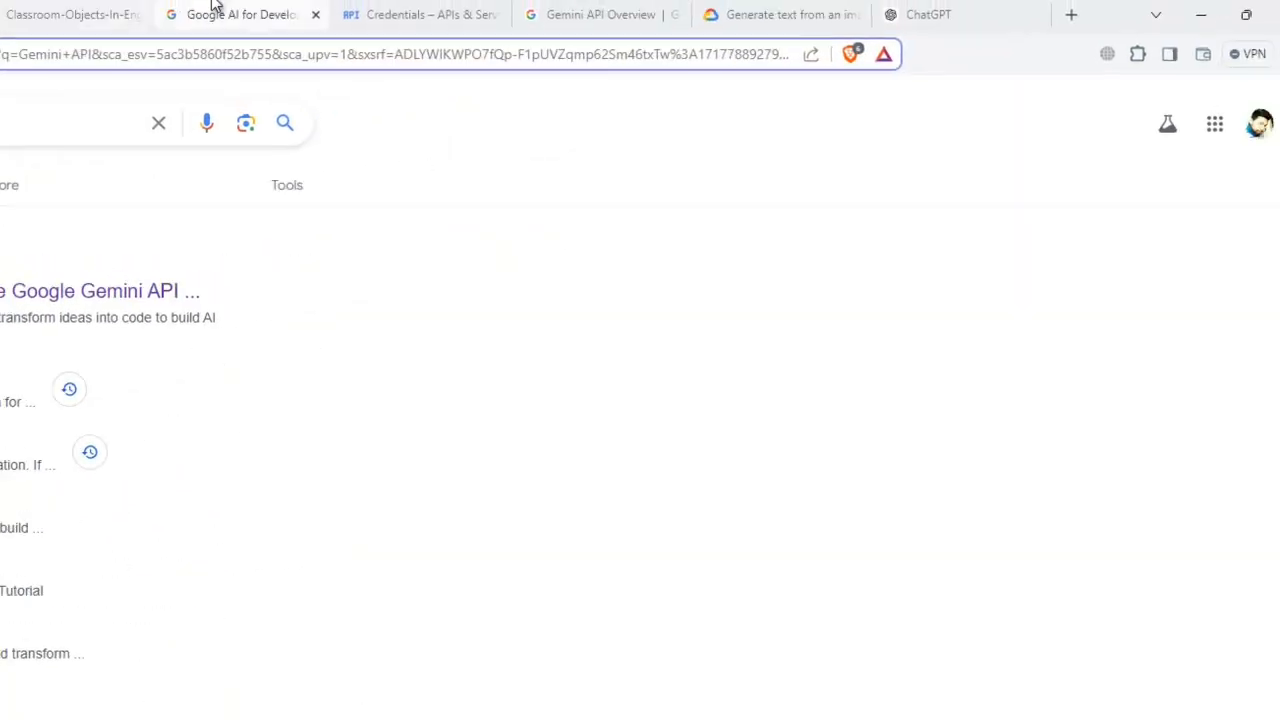
Go to the Gemini API section of Google AI for Developers and open the API key page in Google AI Studio
{"action": "left_click", "coordinate": [195, 8]}
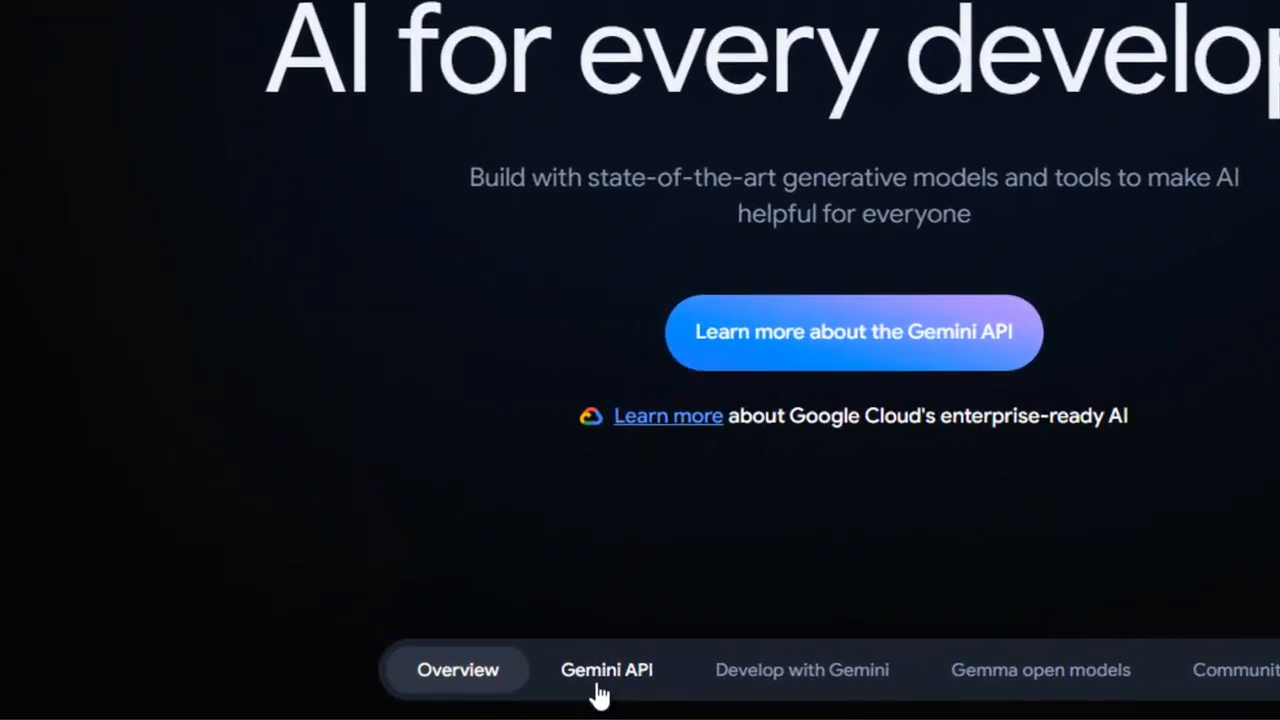
{"action": "left_click", "coordinate": [596, 688]}
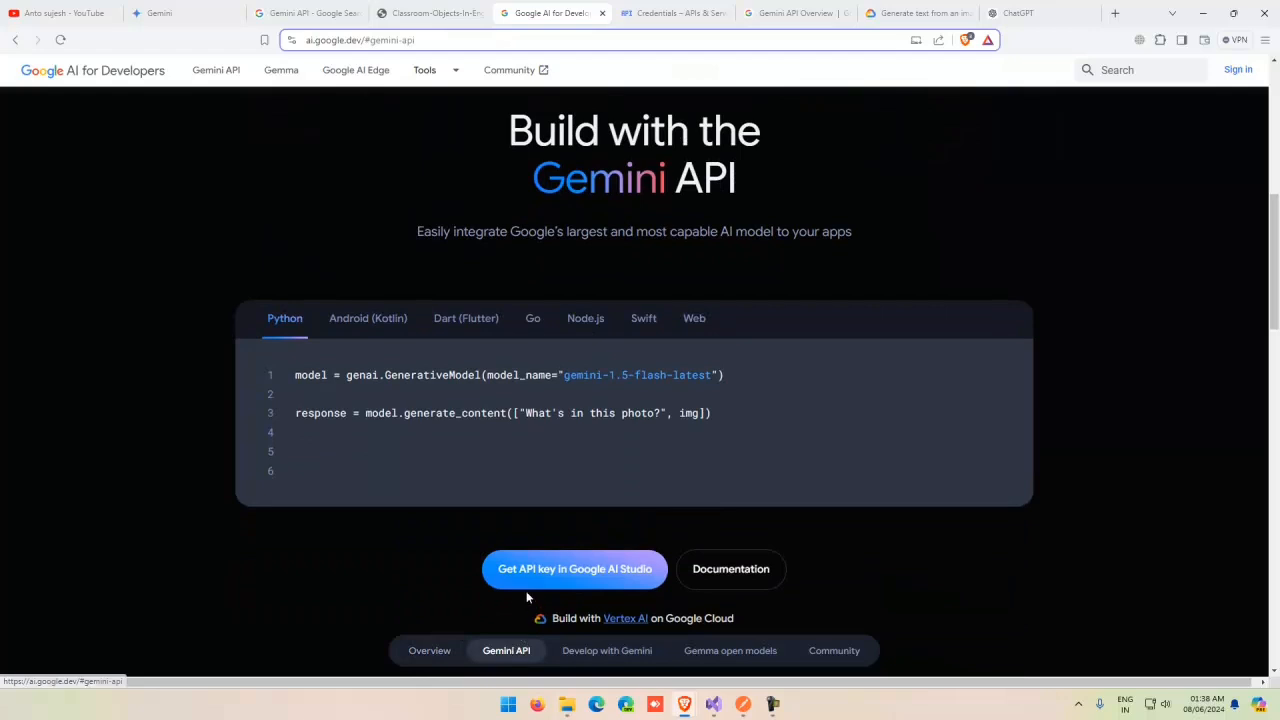
{"action": "left_click", "coordinate": [605, 585]}
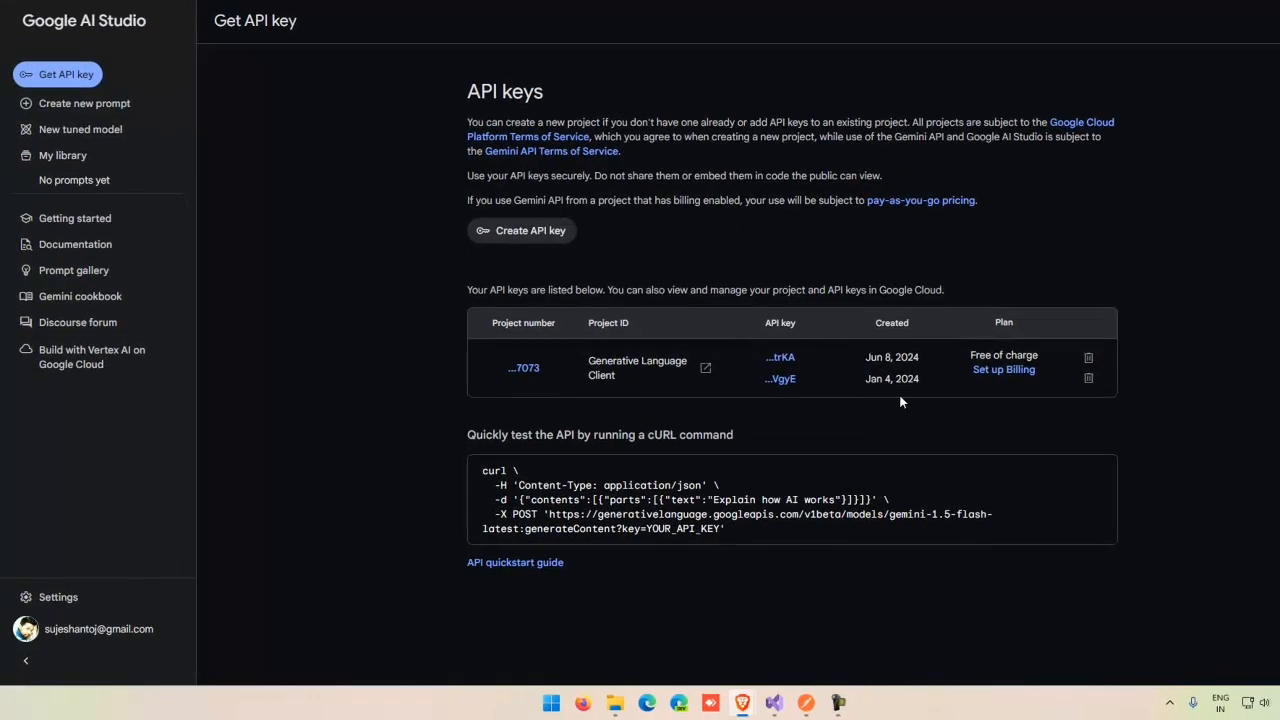
{"action": "left_click", "coordinate": [528, 241]}
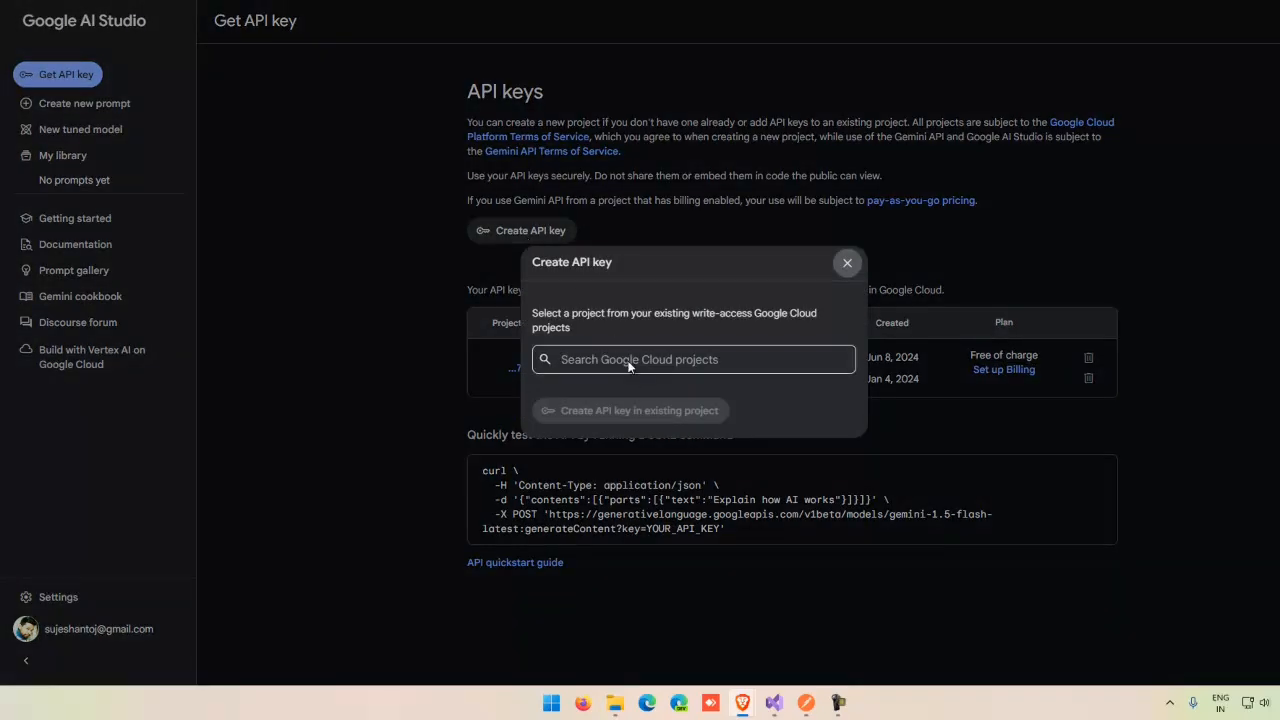
{"action": "left_click", "coordinate": [639, 363]}
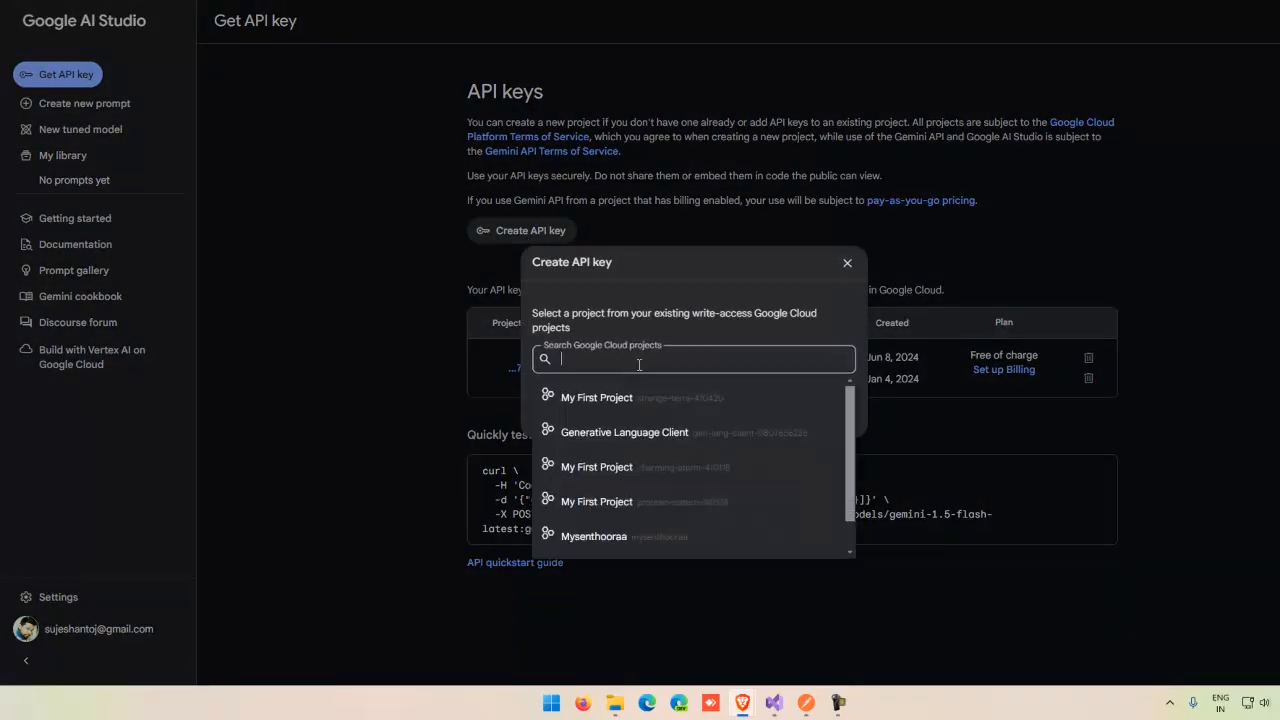
{"action": "left_click", "coordinate": [642, 433]}
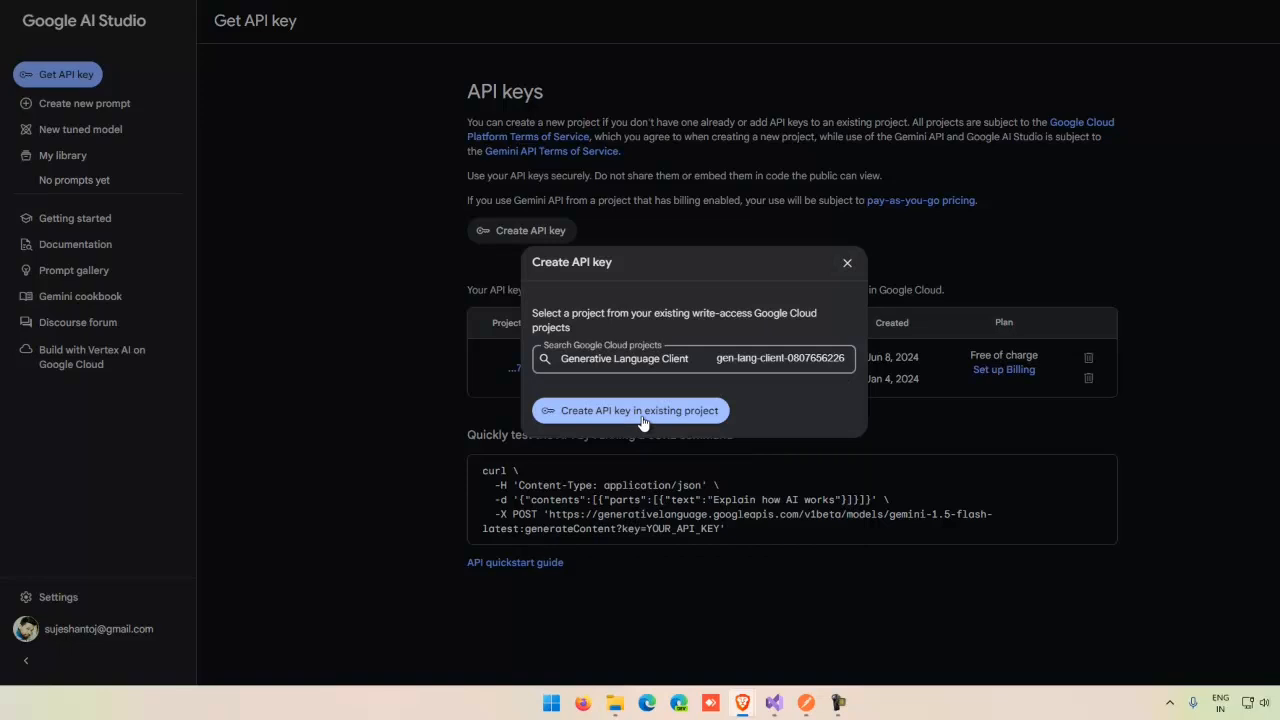
{"action": "left_click", "coordinate": [846, 263]}
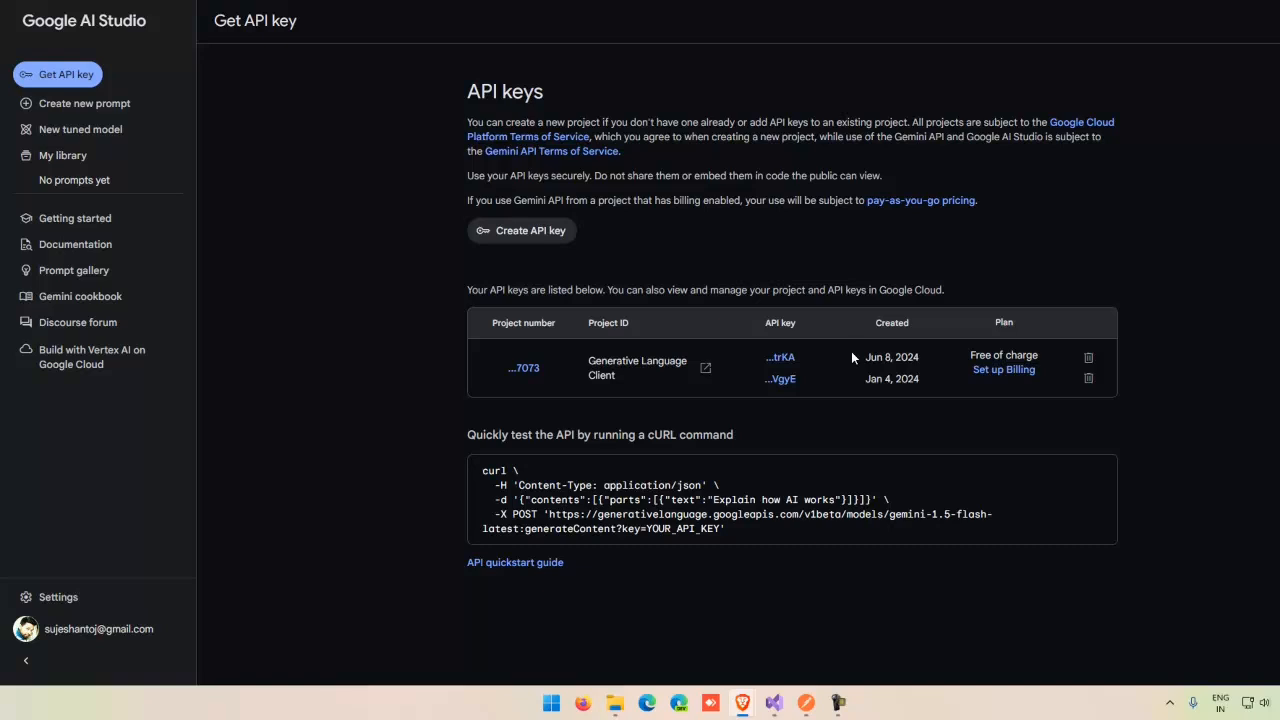
Highlight the sample cURL command, and look through the Google AI Studio quickstart guide down to its further reading
{"action": "left_click_drag", "start_coordinate": [481, 468], "coordinate": [758, 536]}
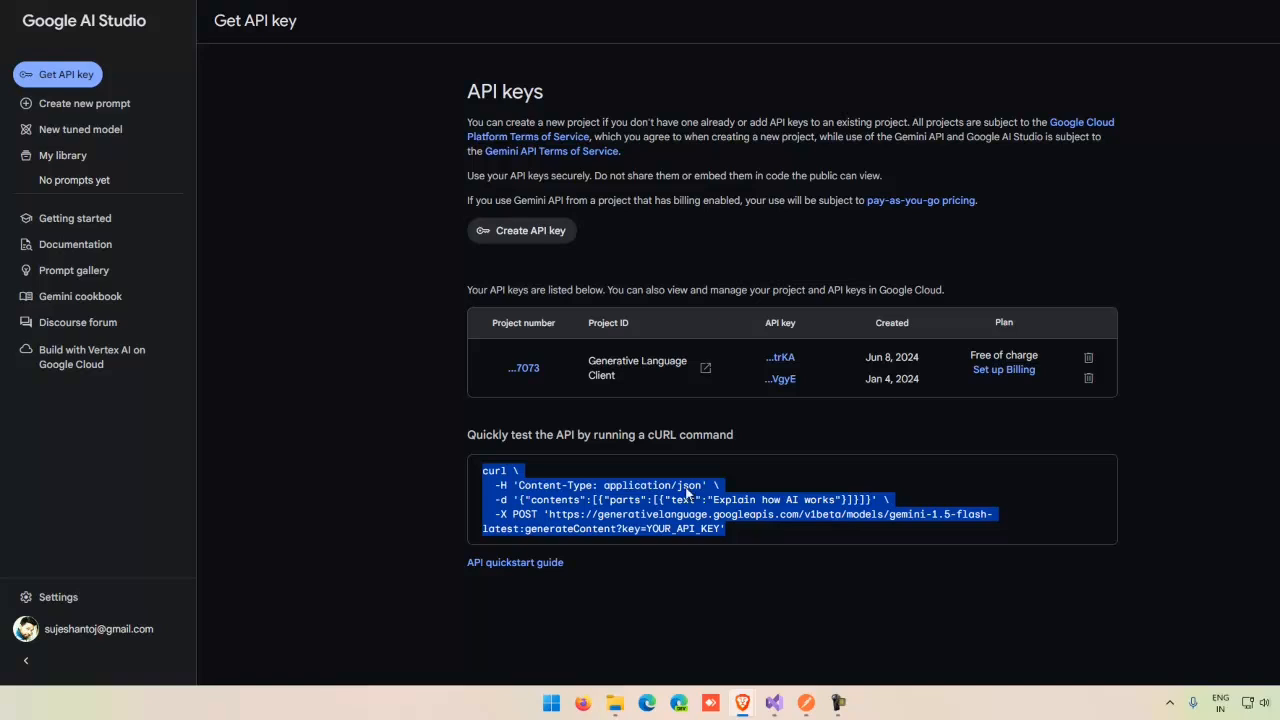
{"action": "left_click", "coordinate": [128, 226]}
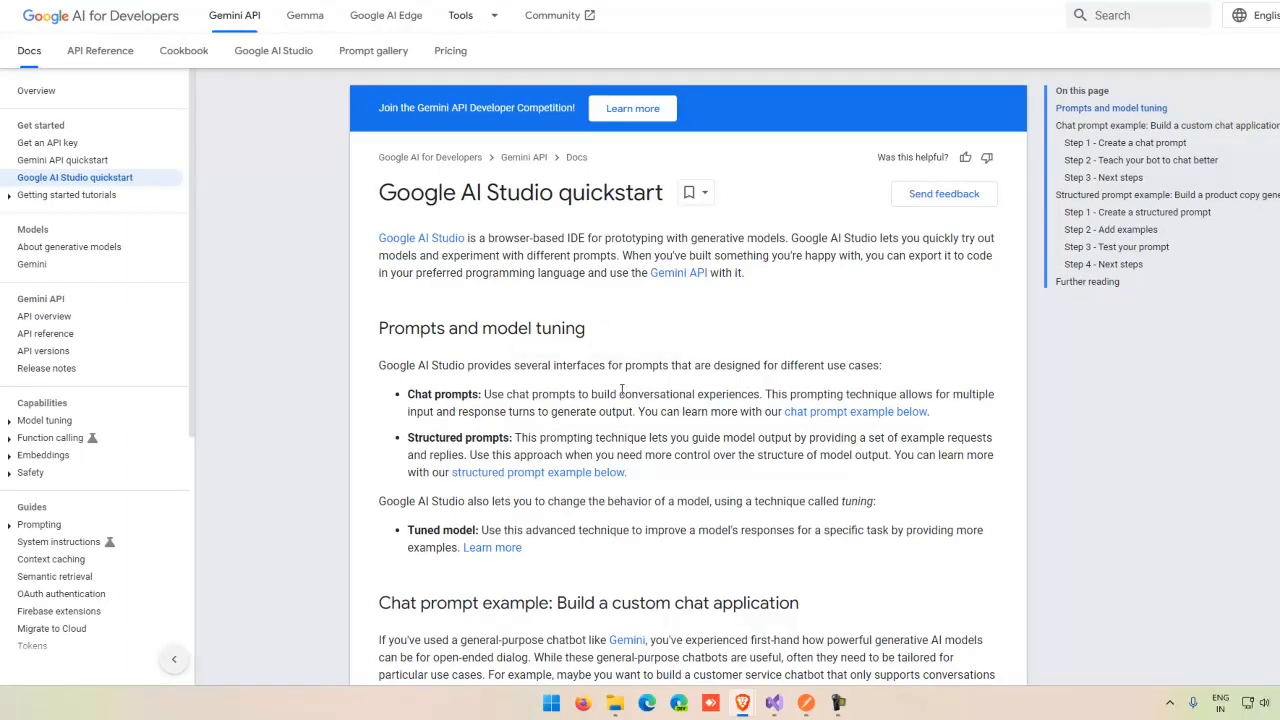
{"action": "scroll", "coordinate": [622, 392], "scroll_direction": "down", "scroll_amount": 15}
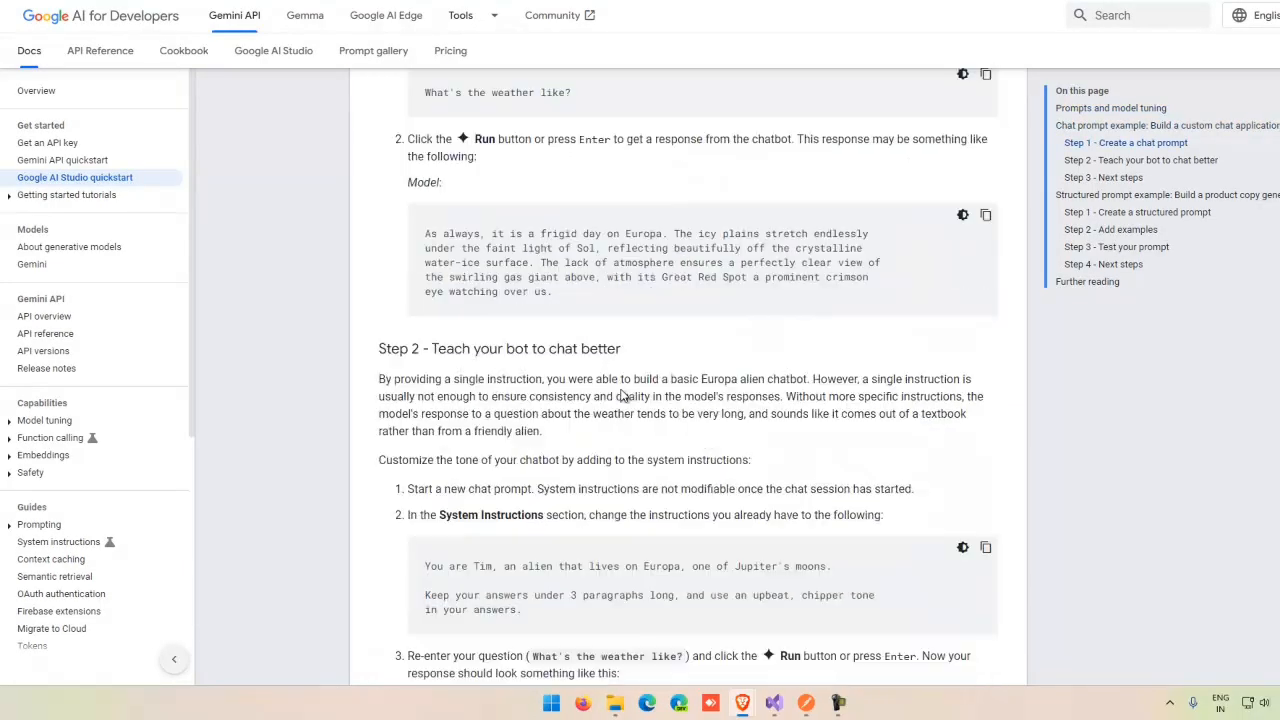
{"action": "scroll", "coordinate": [622, 395], "scroll_direction": "down", "scroll_amount": 15}
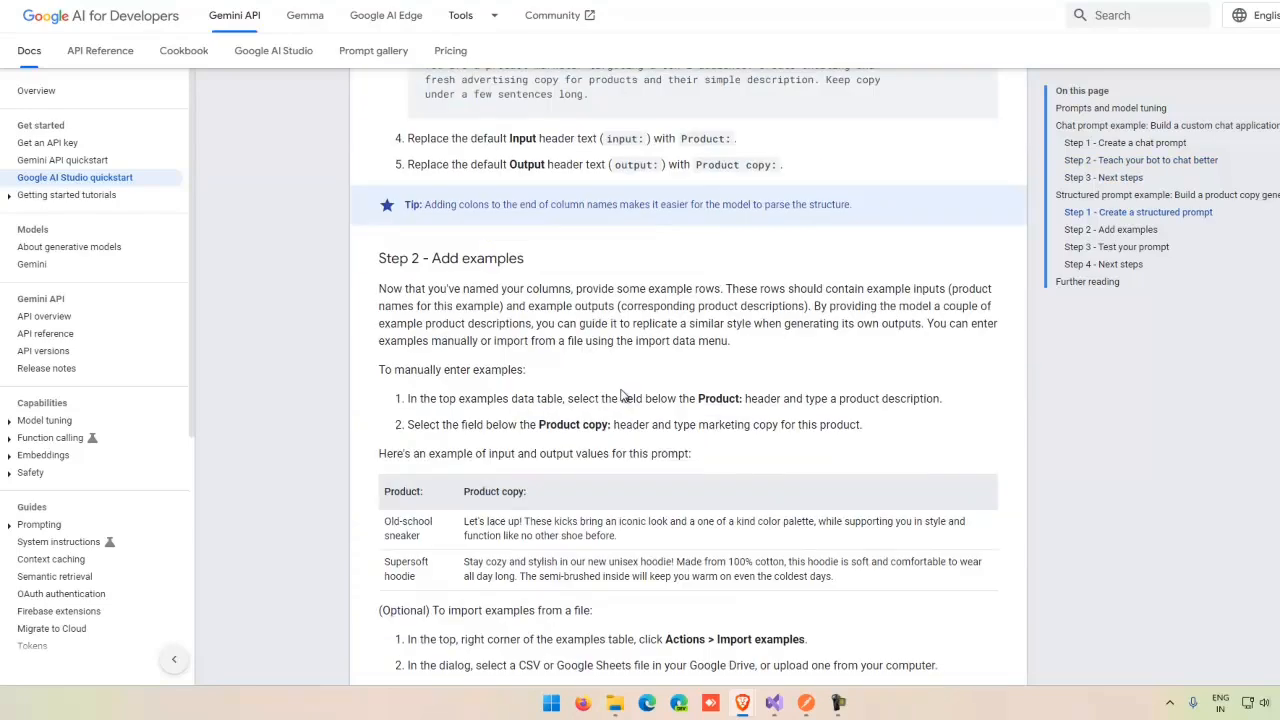
{"action": "scroll", "coordinate": [622, 395], "scroll_direction": "down", "scroll_amount": 8}
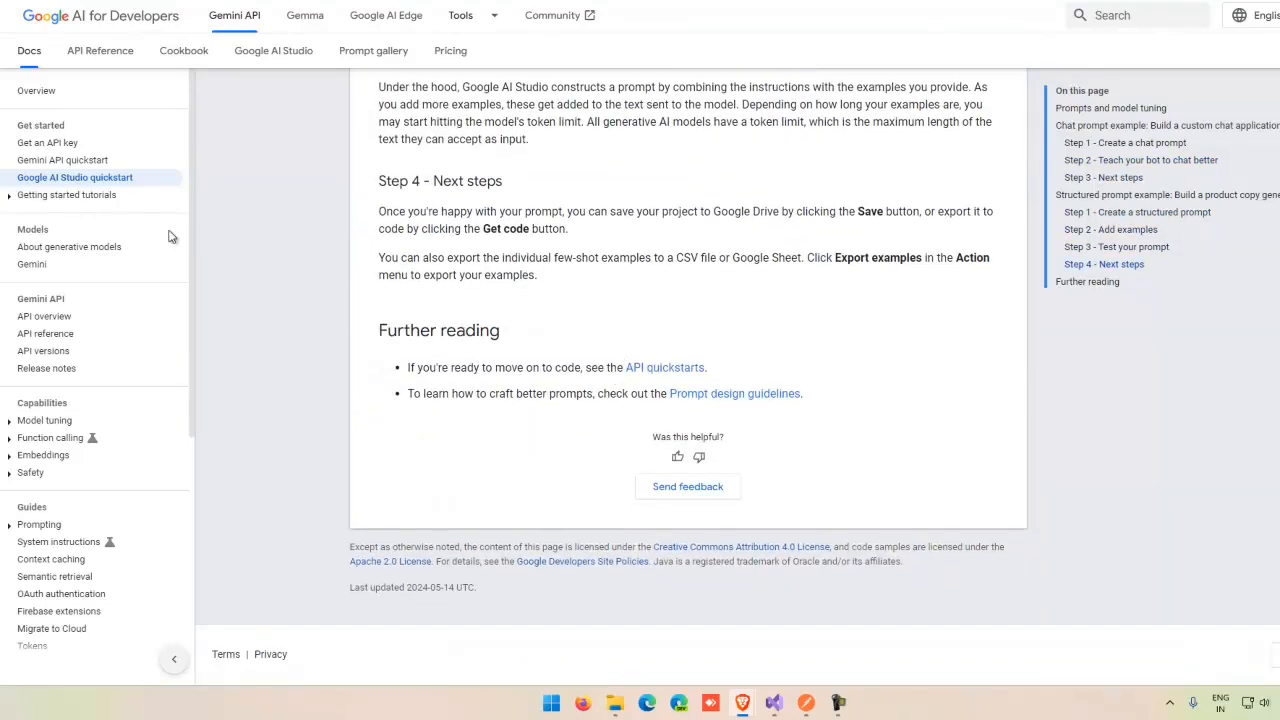
Open the Gemini API's REST reference and examine the methods of its v1beta resources
{"action": "left_click", "coordinate": [45, 334]}
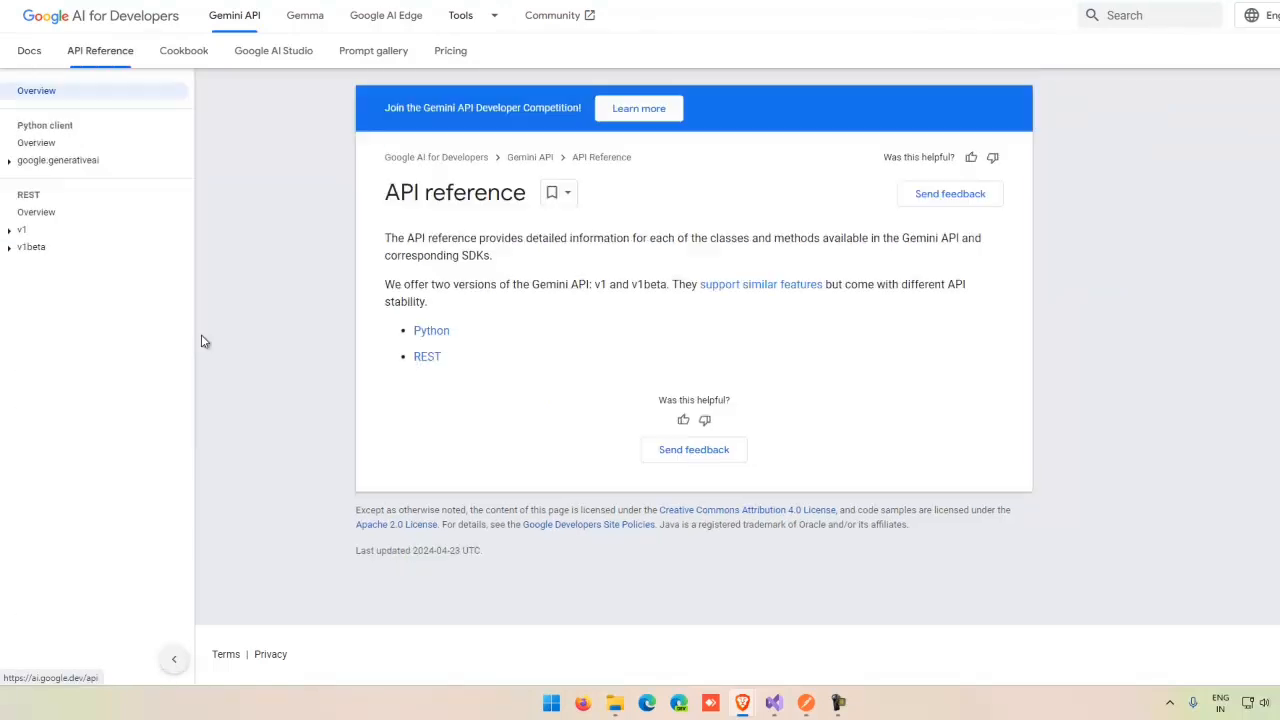
{"action": "left_click", "coordinate": [436, 361]}
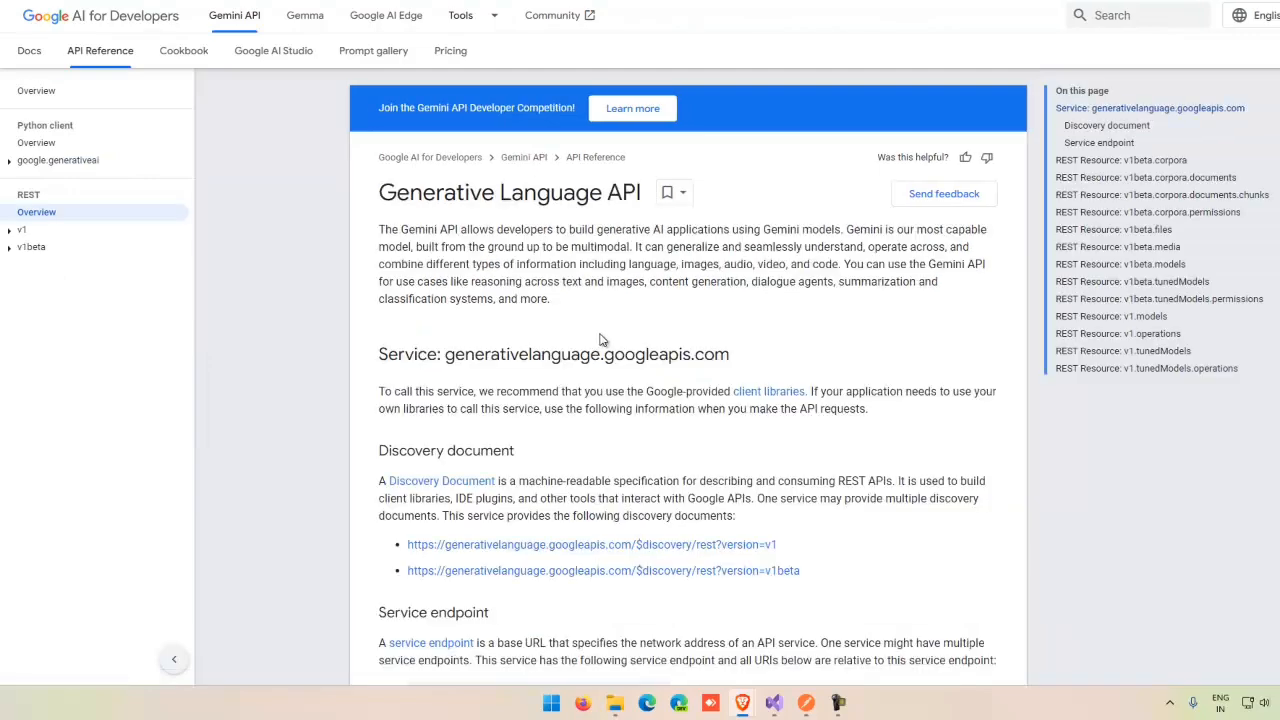
{"action": "scroll", "coordinate": [600, 340], "scroll_direction": "down", "scroll_amount": 5}
{"action": "scroll", "coordinate": [602, 340], "scroll_direction": "down", "scroll_amount": 7}
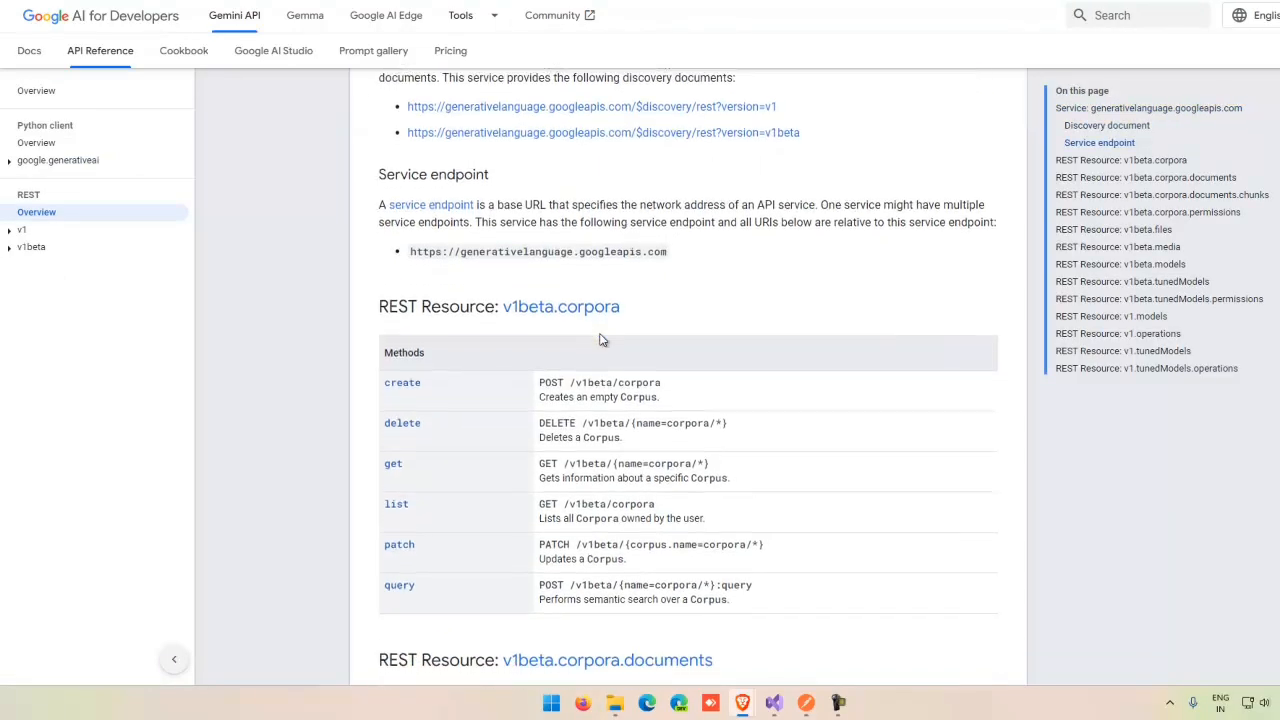
{"action": "scroll", "coordinate": [602, 340], "scroll_direction": "down", "scroll_amount": 10}
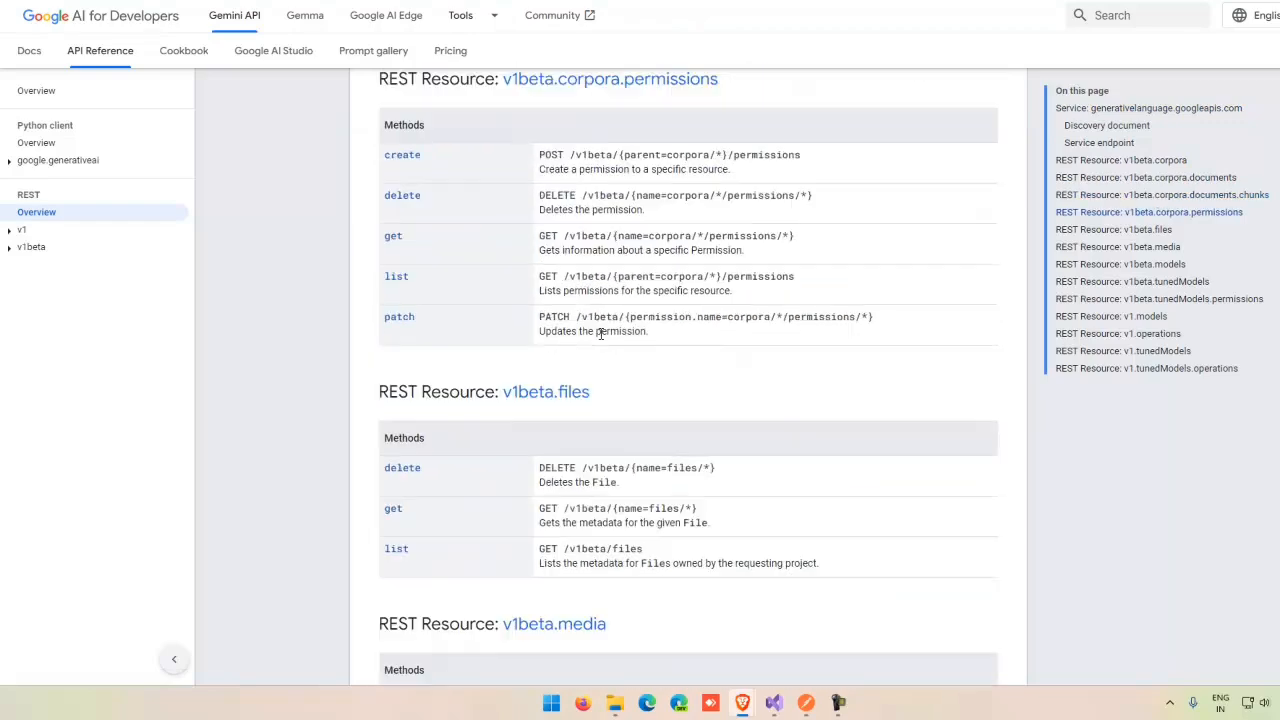
{"action": "scroll", "coordinate": [601, 336], "scroll_direction": "down", "scroll_amount": 8}
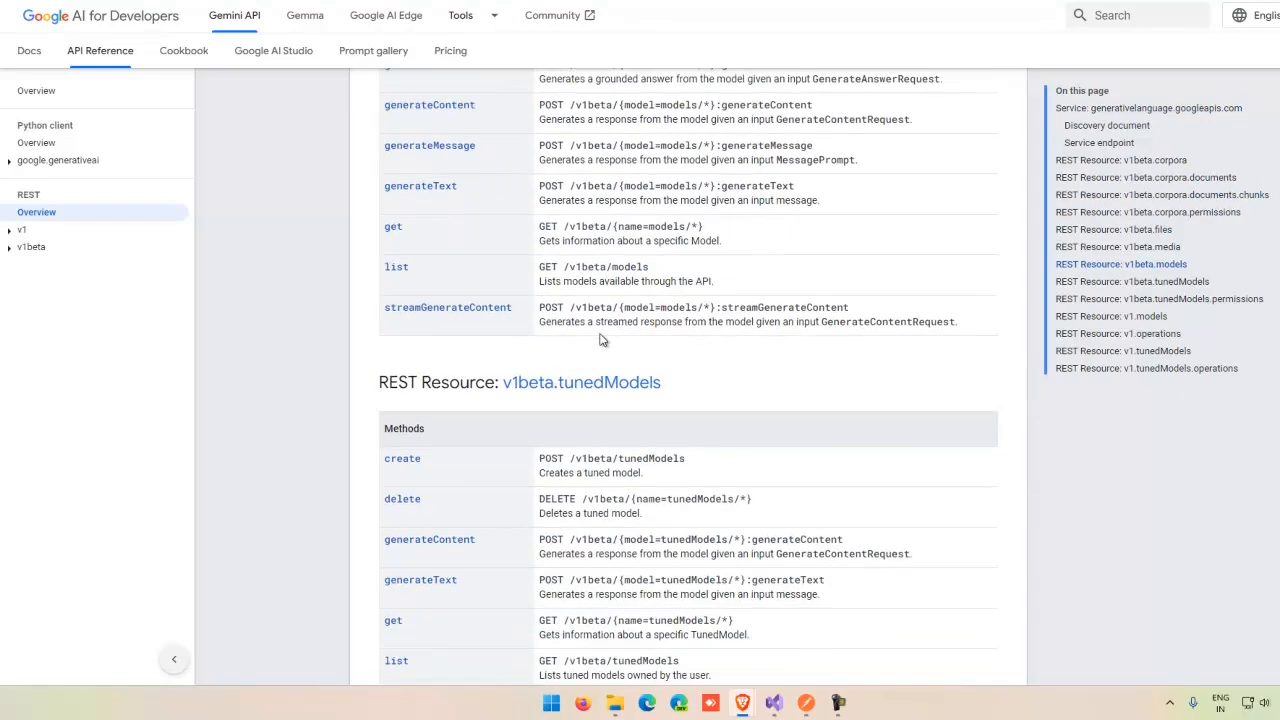
Look through the remaining REST resources down to v1.operations and return to the v1beta.models methods
{"action": "scroll", "coordinate": [601, 340], "scroll_direction": "down", "scroll_amount": 6}
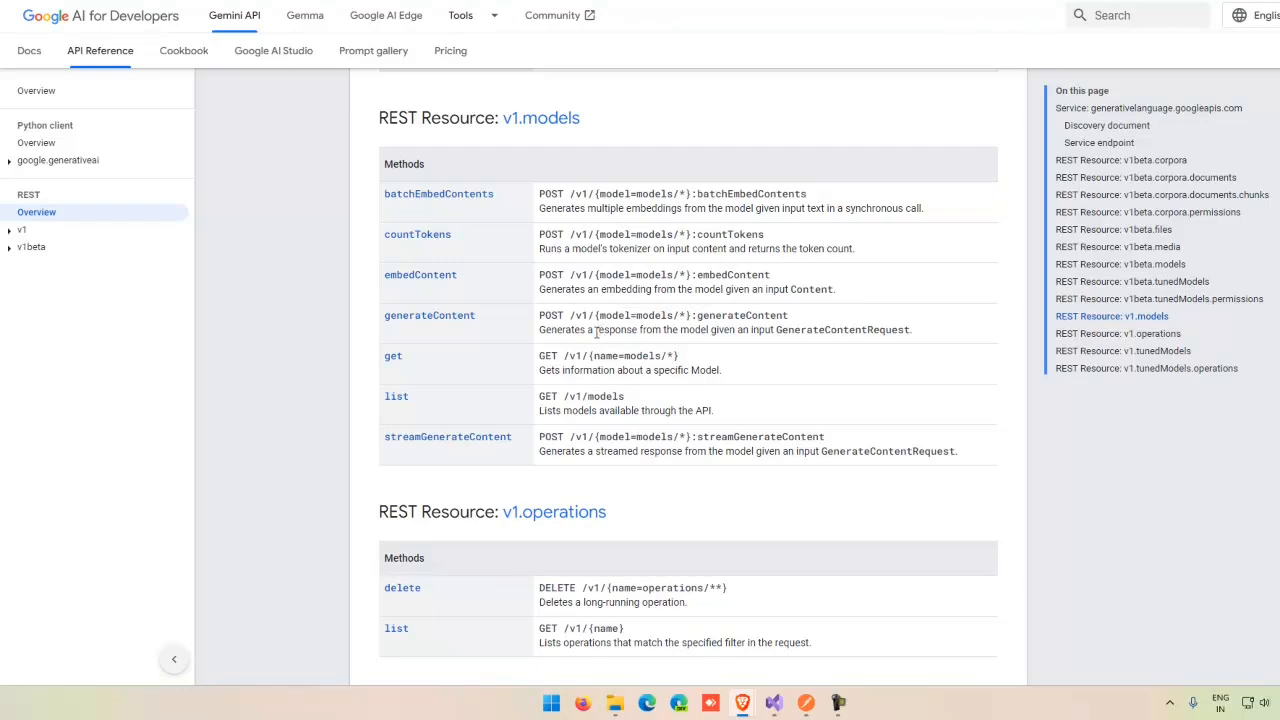
{"action": "scroll", "coordinate": [597, 334], "scroll_direction": "up", "scroll_amount": 7}
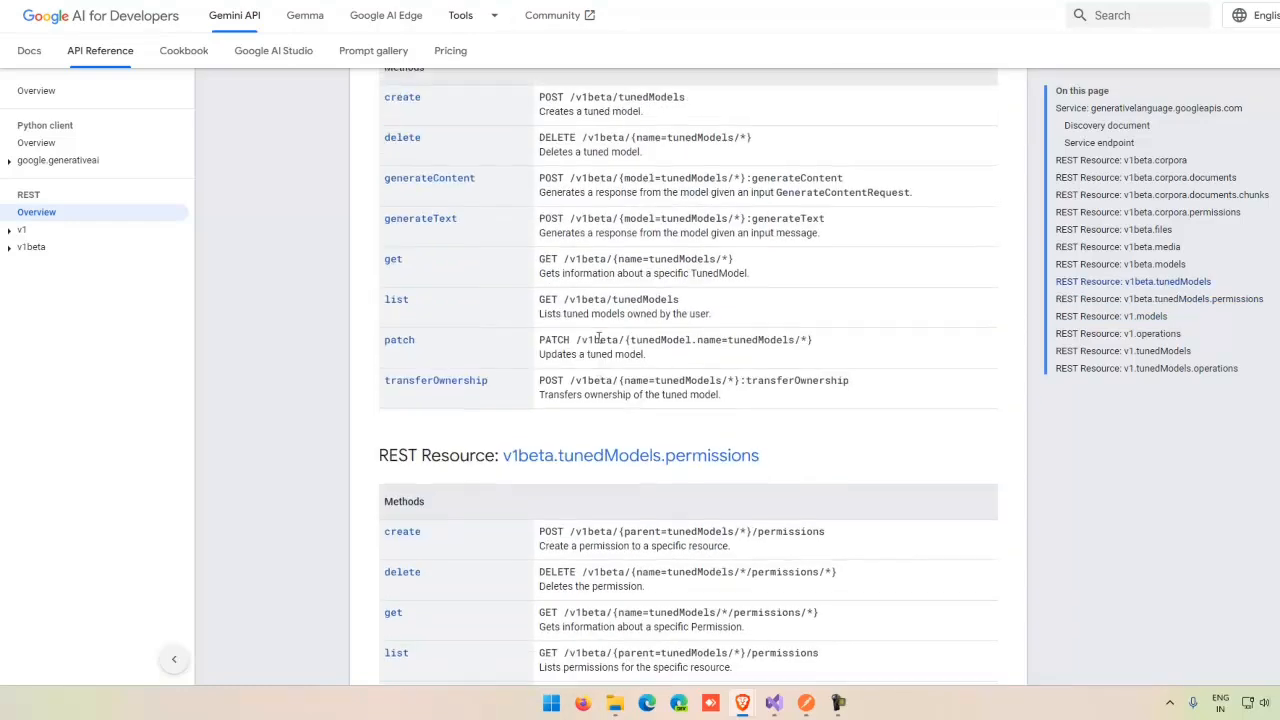
{"action": "scroll", "coordinate": [598, 338], "scroll_direction": "up", "scroll_amount": 4}
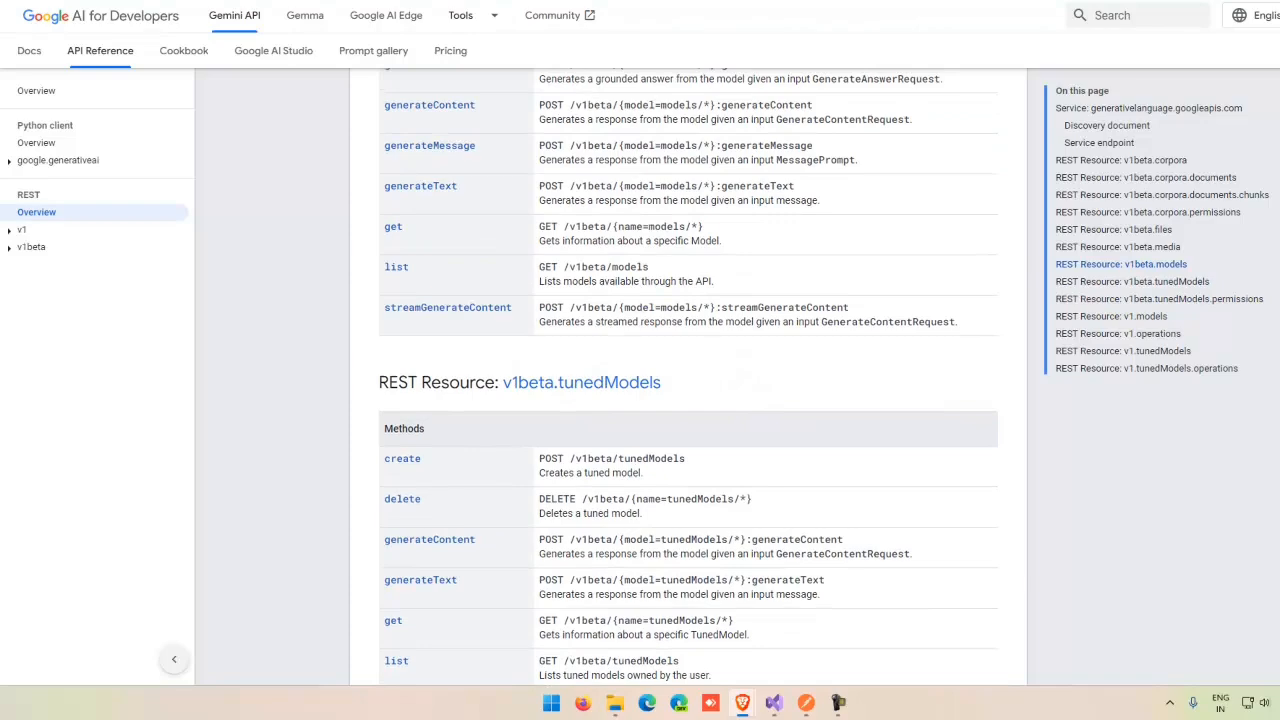
Switch to Postman and import the Google AI.postman_collection file from the Bay Files folder into the test workspace
{"action": "key", "text": "alt+Tab"}
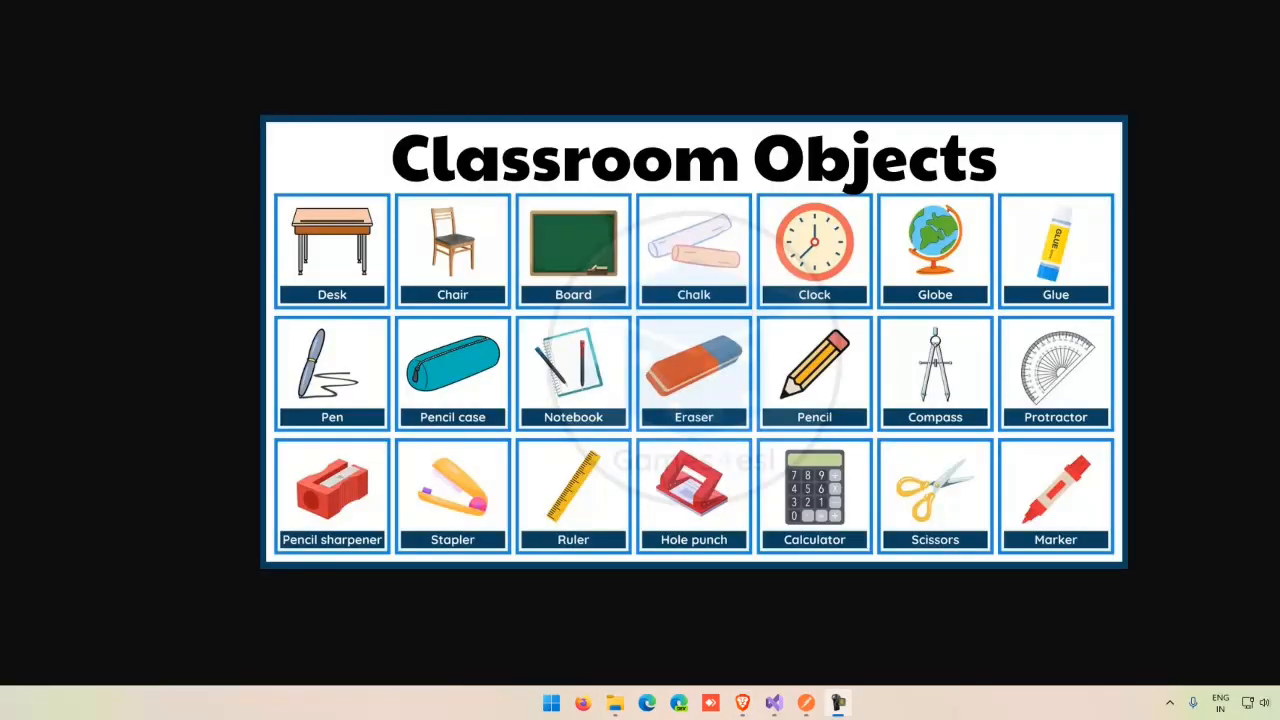
{"action": "key", "text": "alt+Tab"}
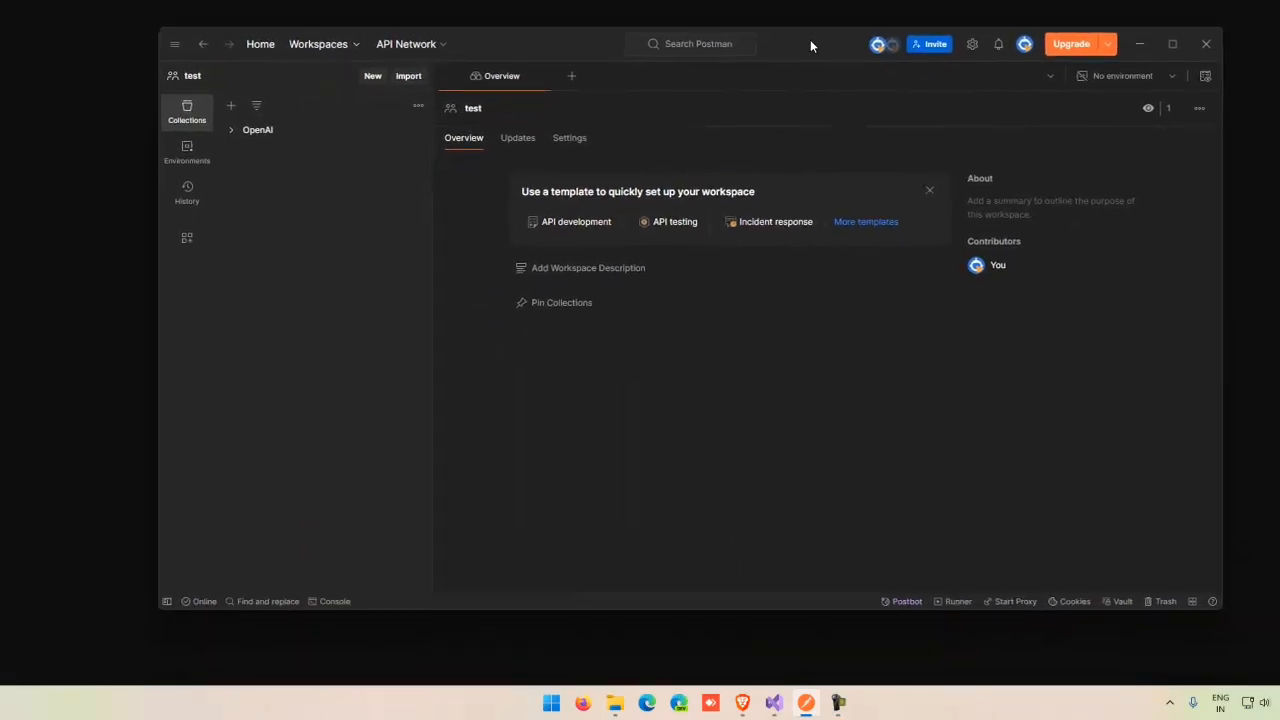
{"action": "left_click_drag", "start_coordinate": [810, 40], "coordinate": [813, 62]}
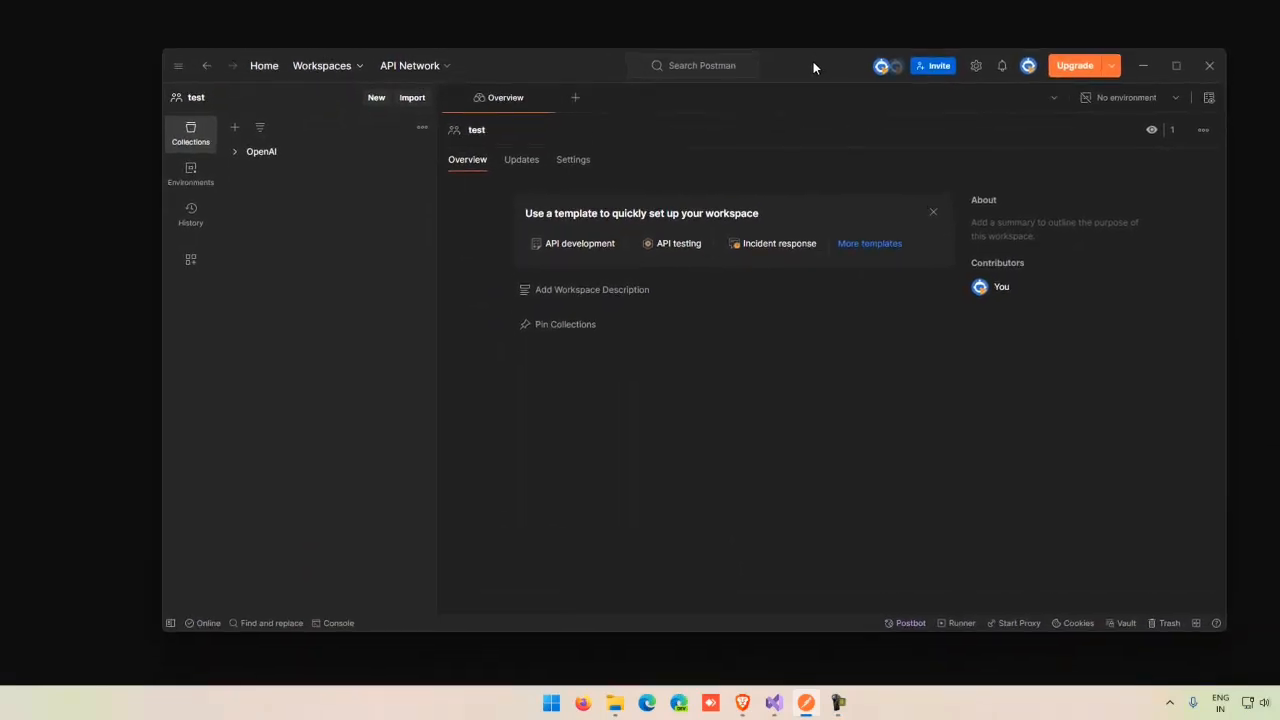
{"action": "left_click", "coordinate": [407, 104]}
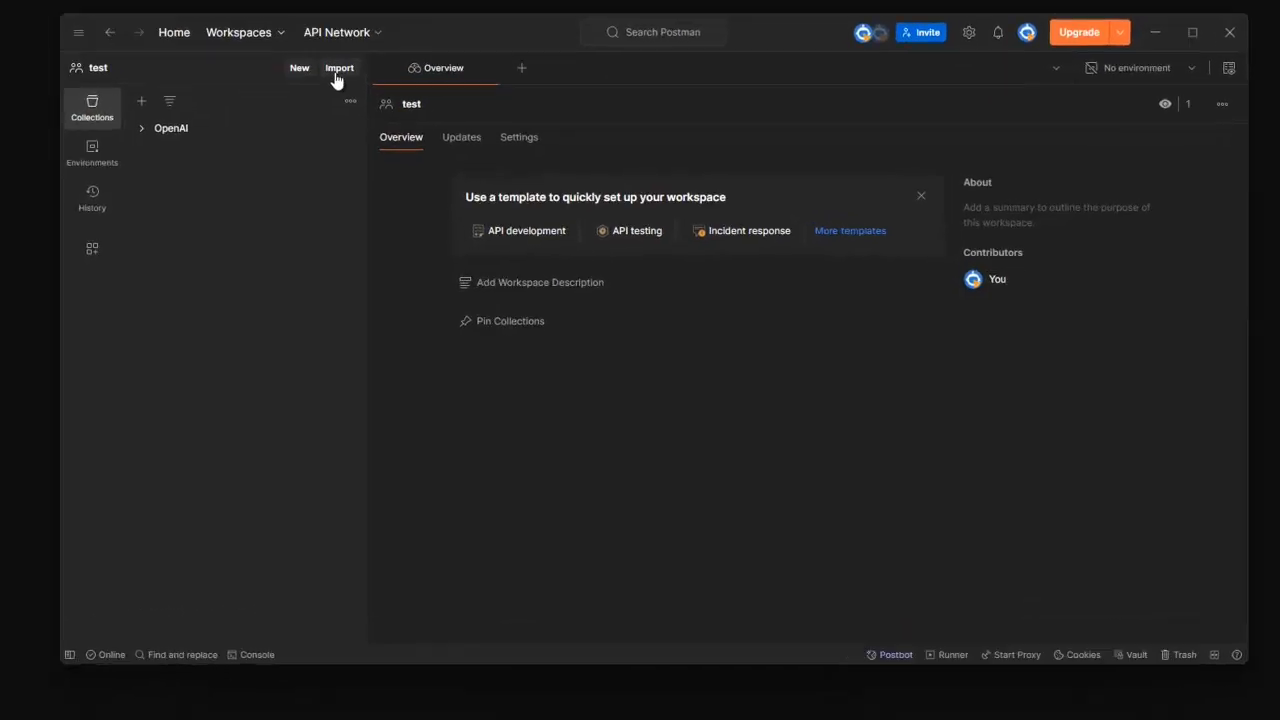
{"action": "left_click", "coordinate": [339, 69]}
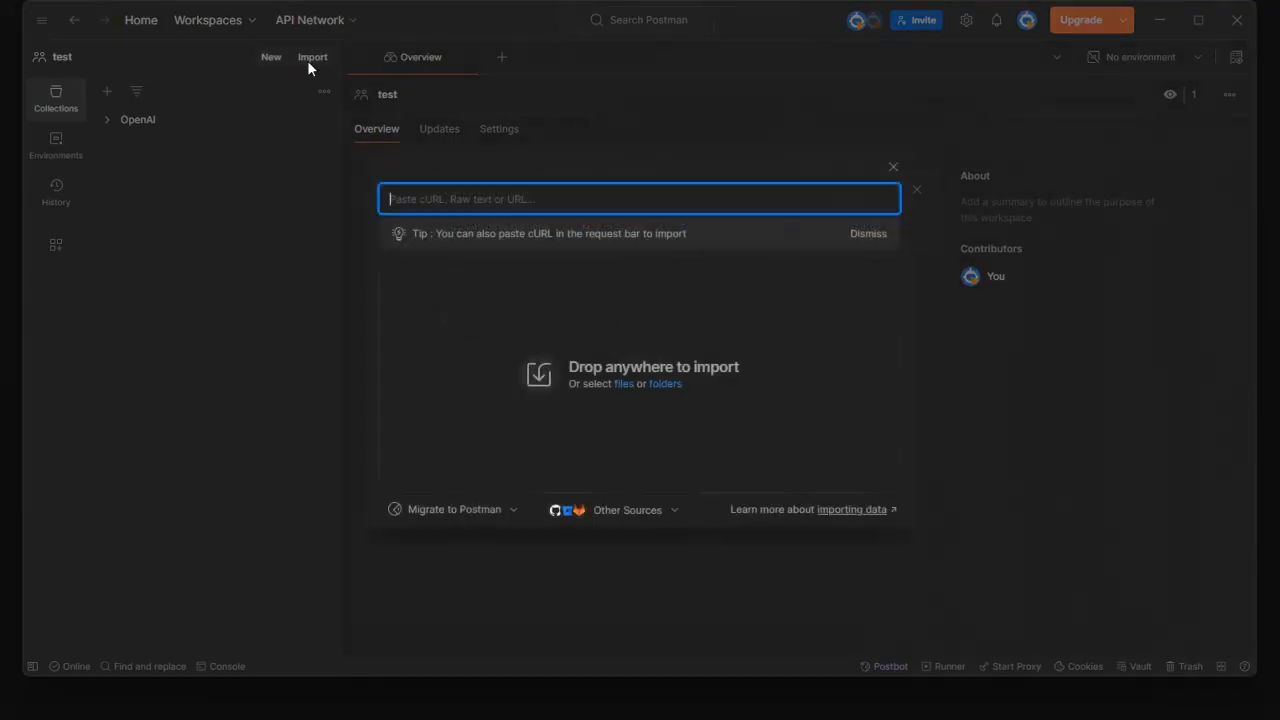
{"action": "left_click", "coordinate": [622, 386]}
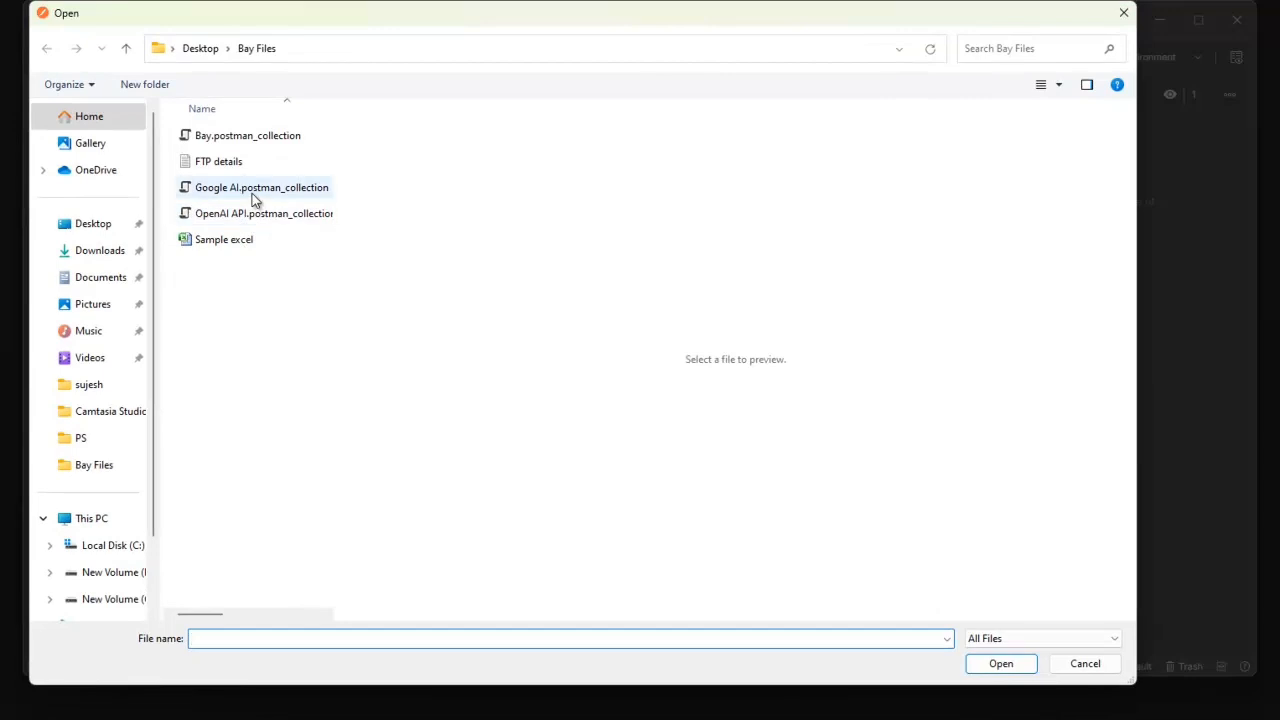
{"action": "left_click", "coordinate": [252, 193]}
{"action": "left_click", "coordinate": [1002, 665]}
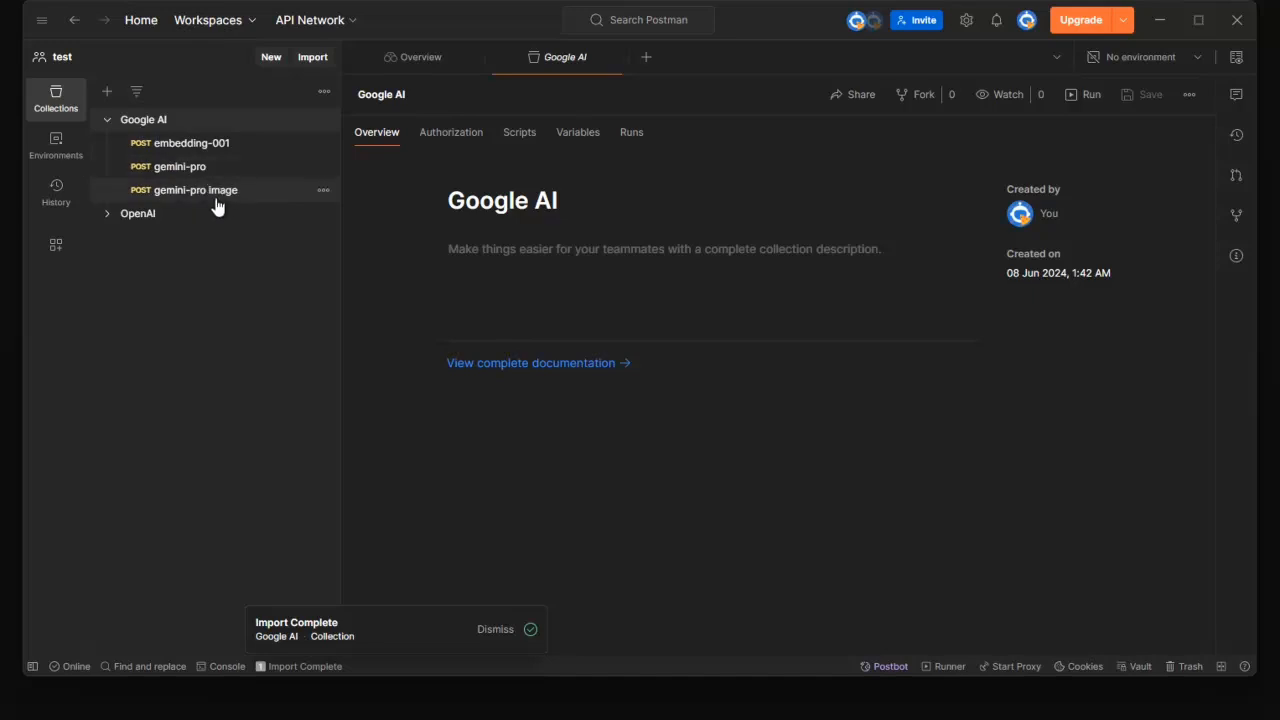
Open the gemini-pro request of the Google AI collection, review its headers and JSON body, and save it with a blank prompt text
{"action": "left_click", "coordinate": [198, 172]}
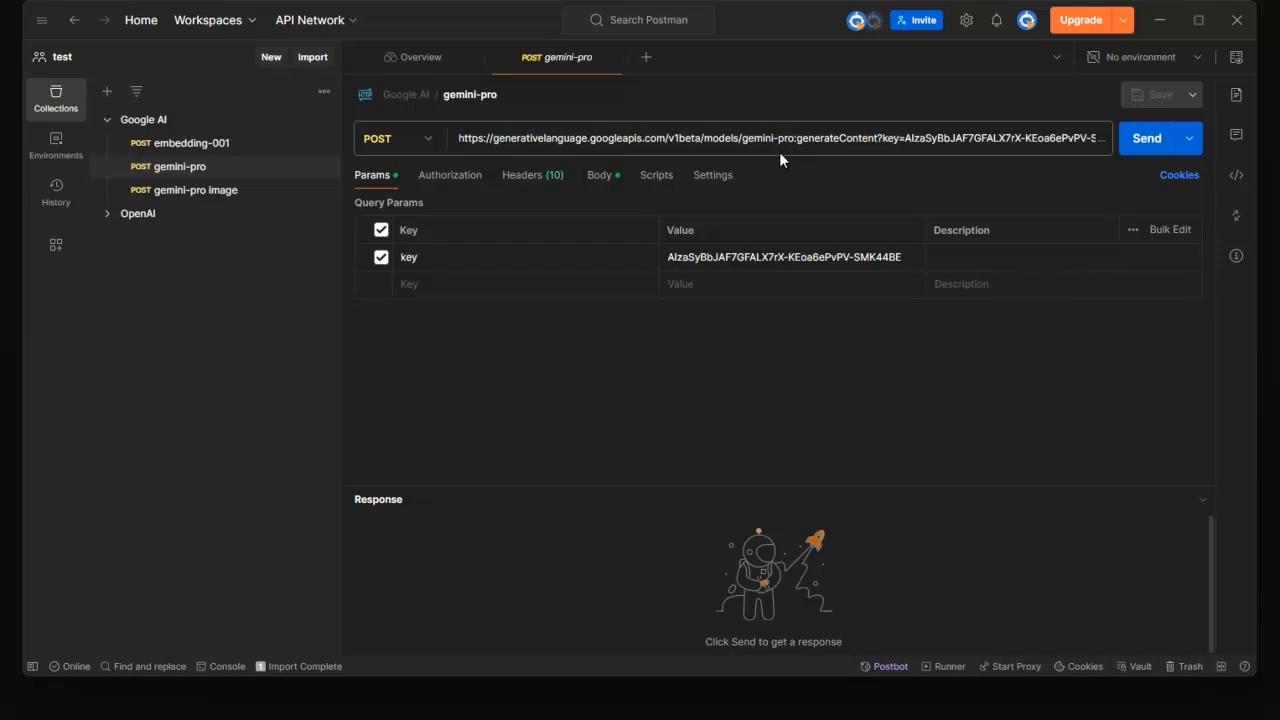
{"action": "left_click", "coordinate": [533, 185]}
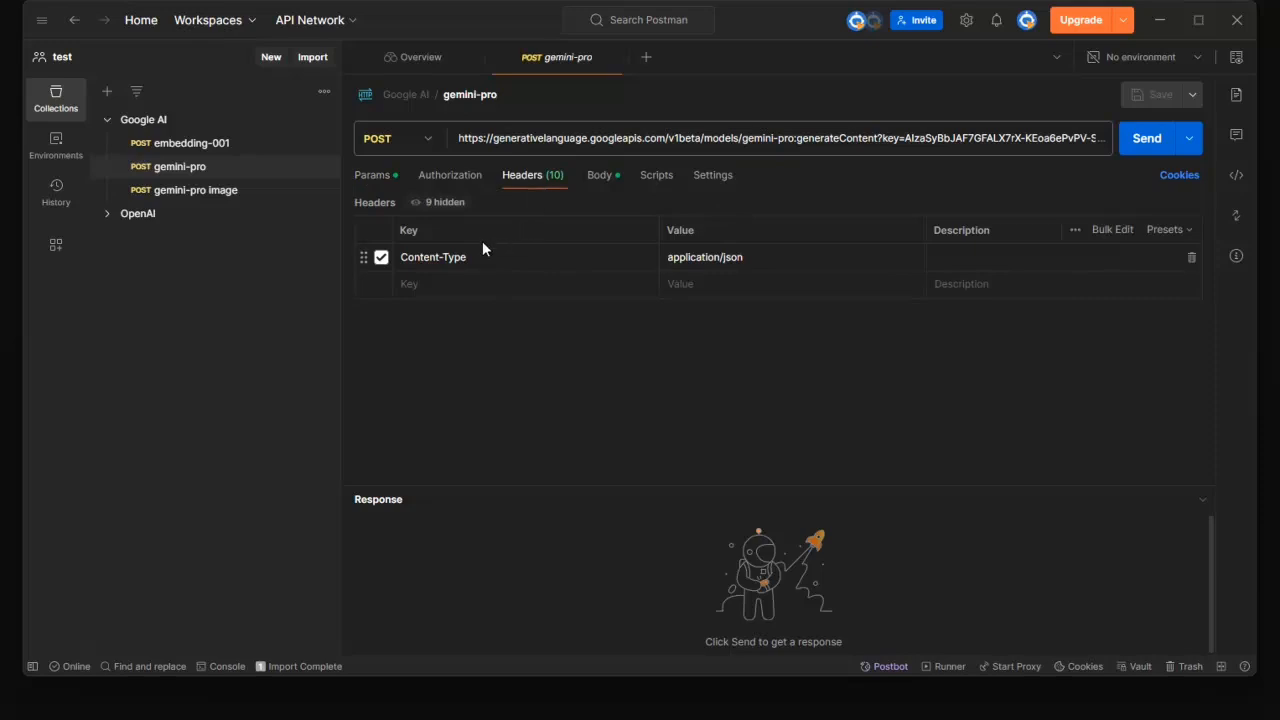
{"action": "left_click", "coordinate": [600, 175]}
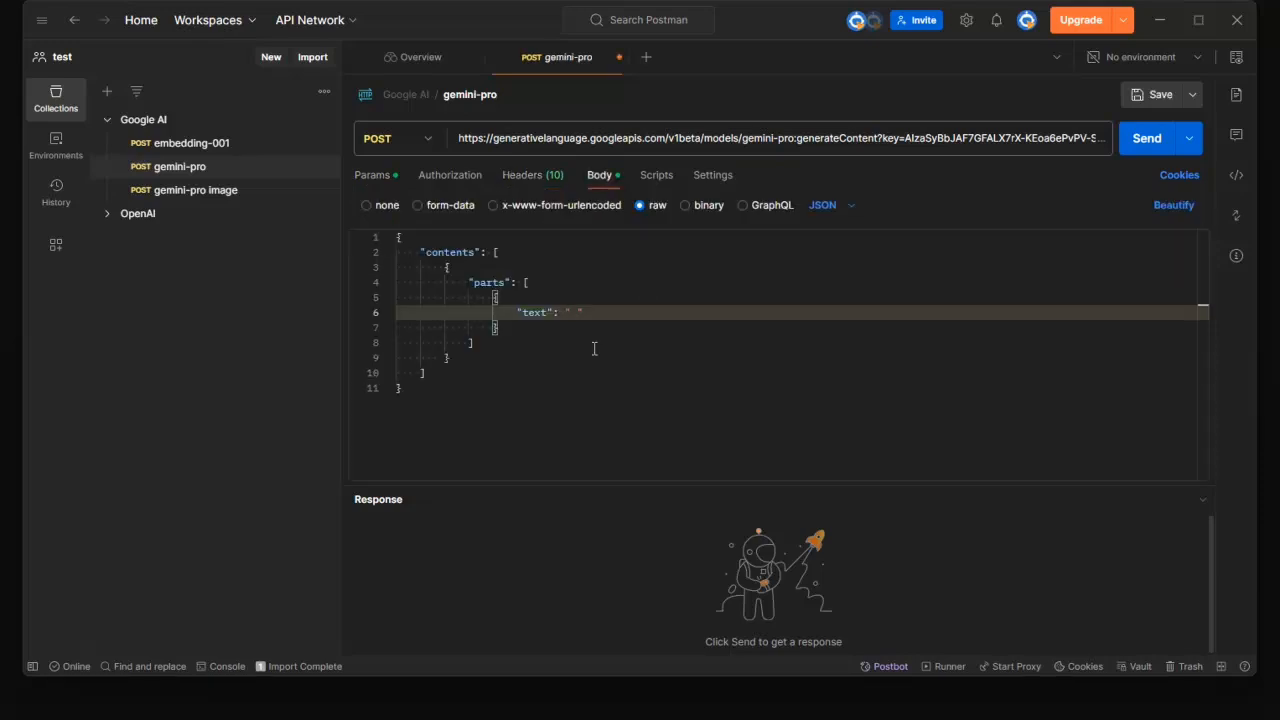
{"action": "left_click", "coordinate": [1155, 95]}
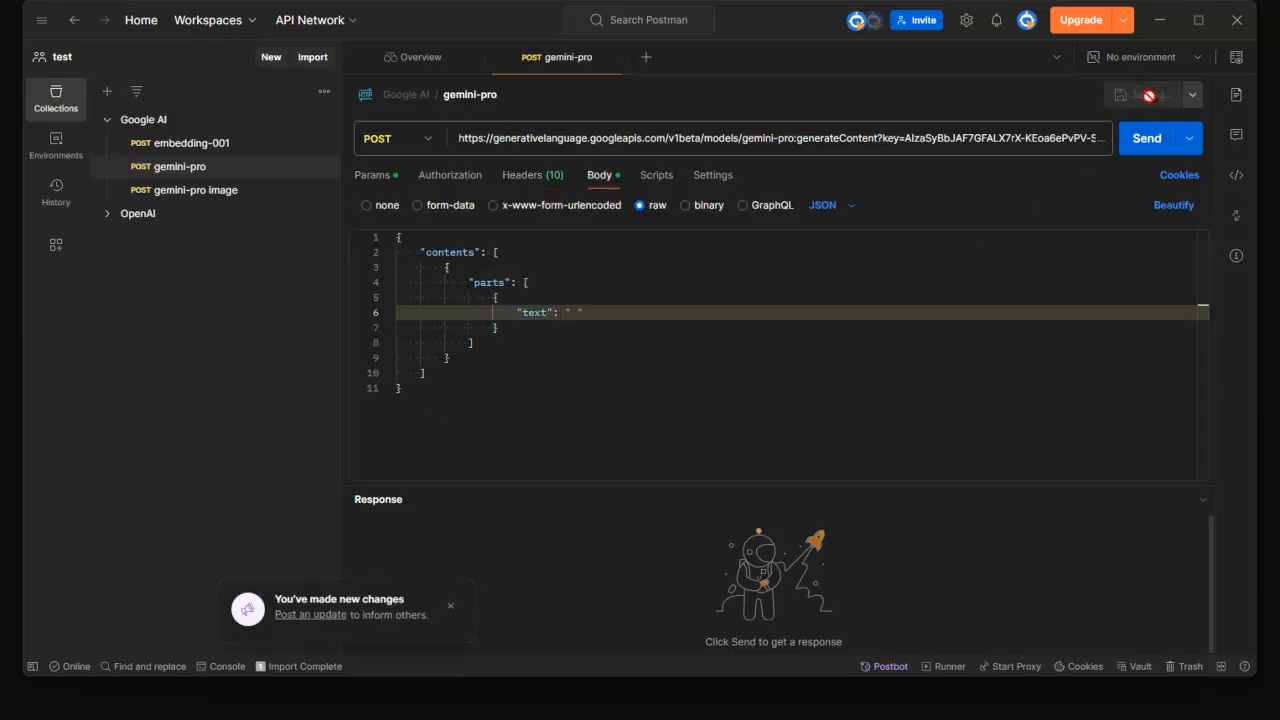
Highlight the "contents" and "parts" keys in the gemini-pro request body
{"action": "left_click", "coordinate": [574, 312]}
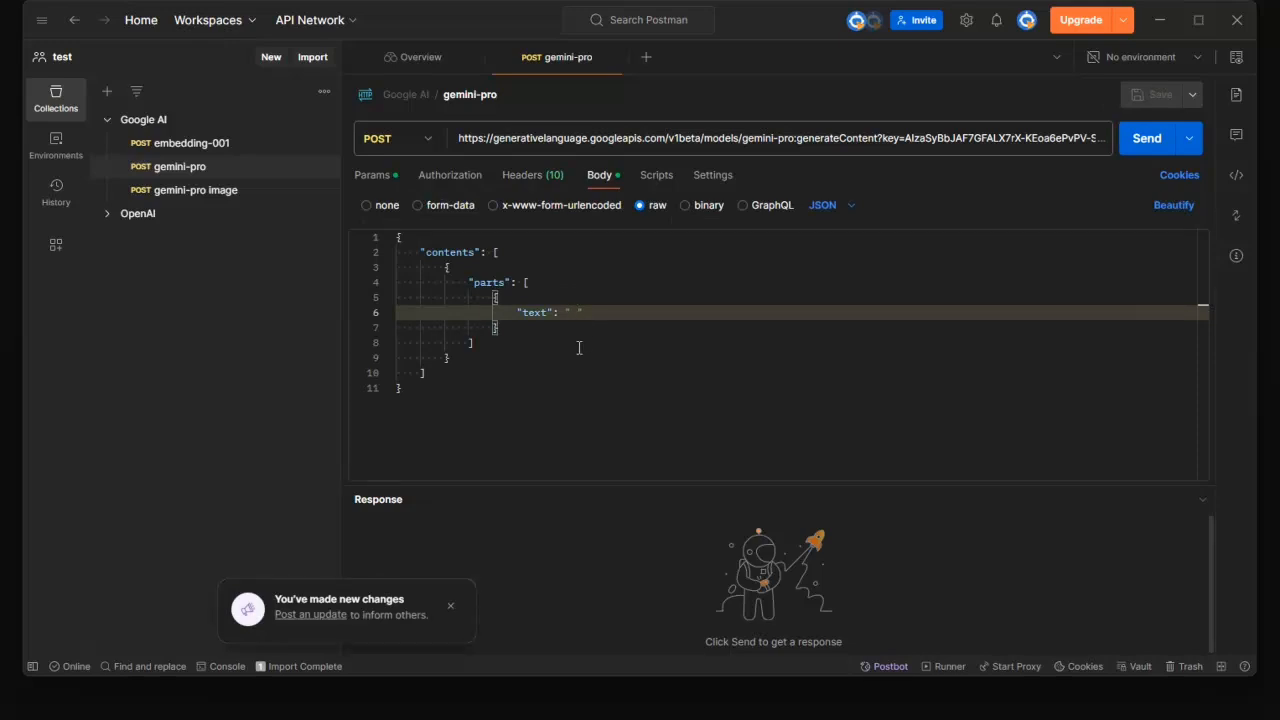
{"action": "double_click", "coordinate": [450, 252]}
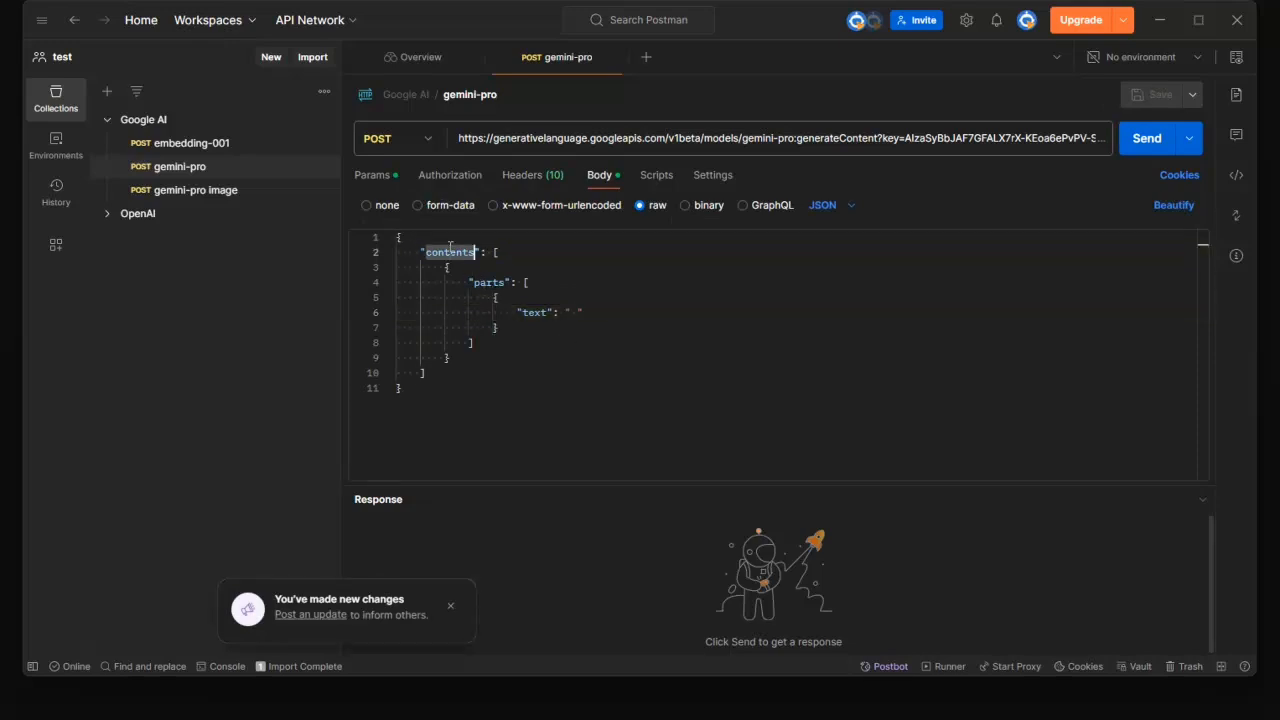
{"action": "double_click", "coordinate": [489, 282]}
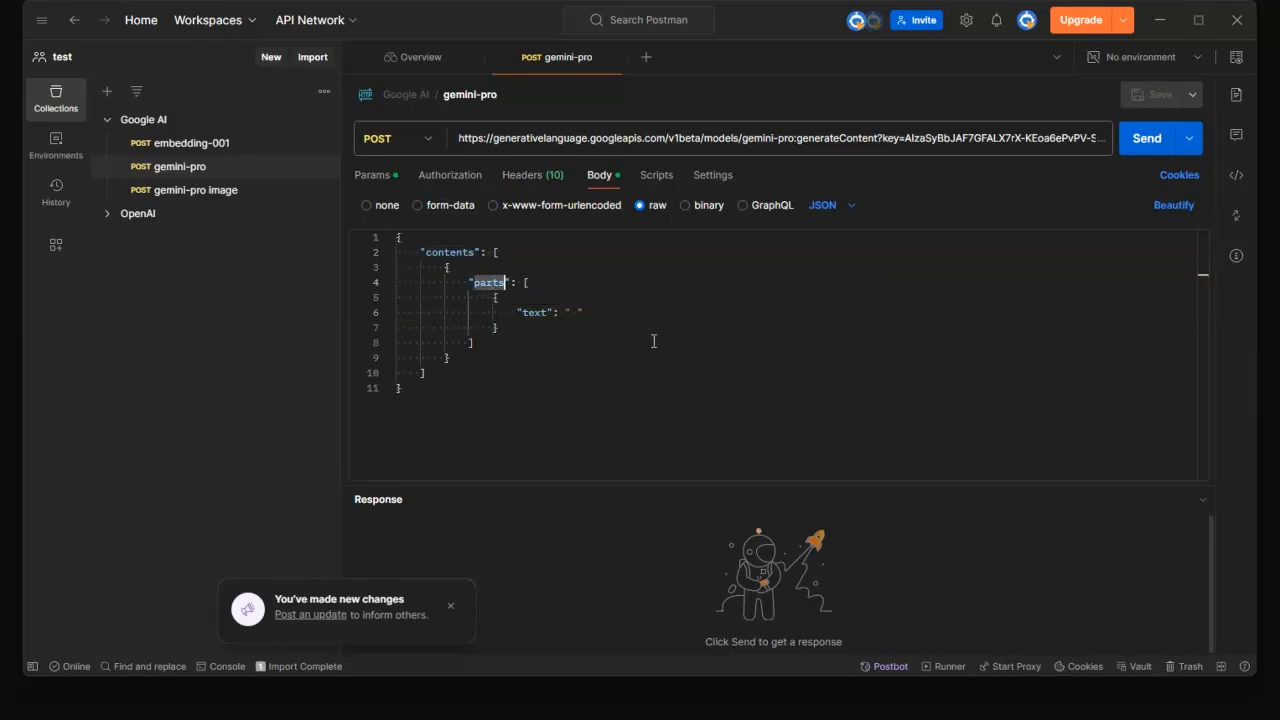
Set the prompt text to "what is the capital of tamil nadu", send the request, and highlight the answer in the enlarged response
{"action": "left_click", "coordinate": [577, 312]}
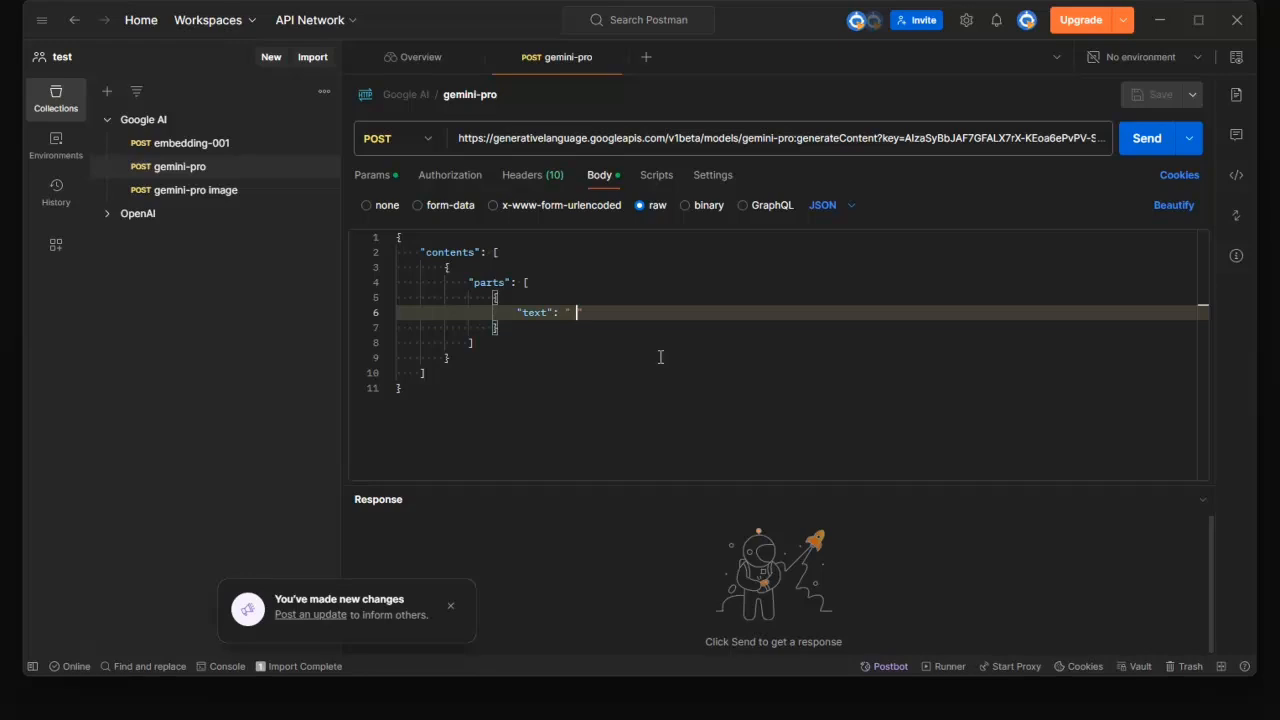
{"action": "type", "text": "what is the cap"}
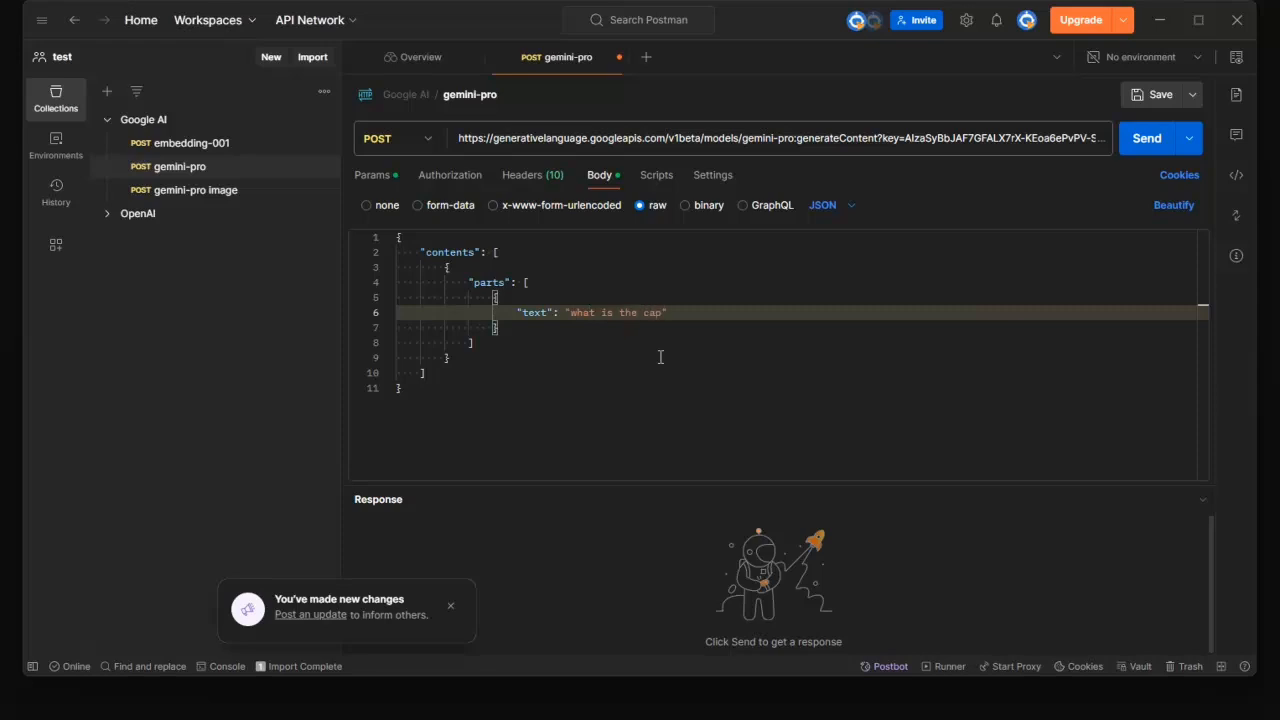
{"action": "type", "text": "ital of "}
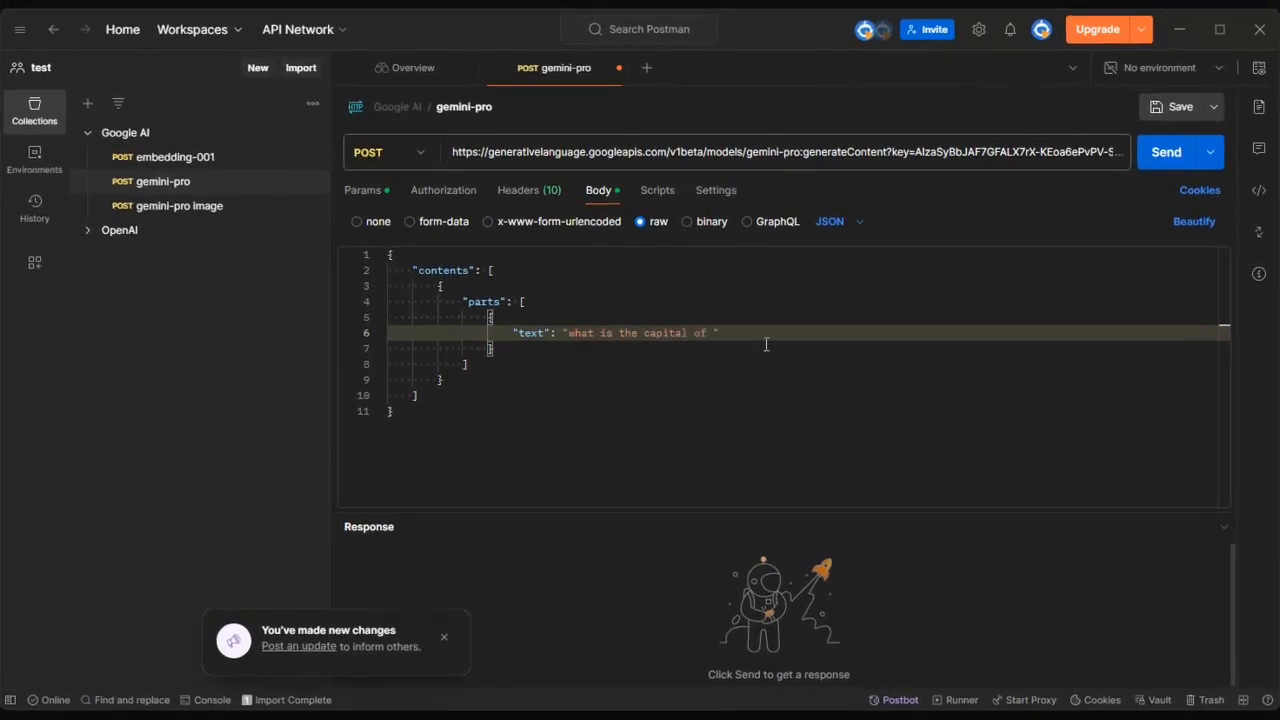
{"action": "type", "text": "tamil nadu"}
{"action": "left_click", "coordinate": [1175, 156]}
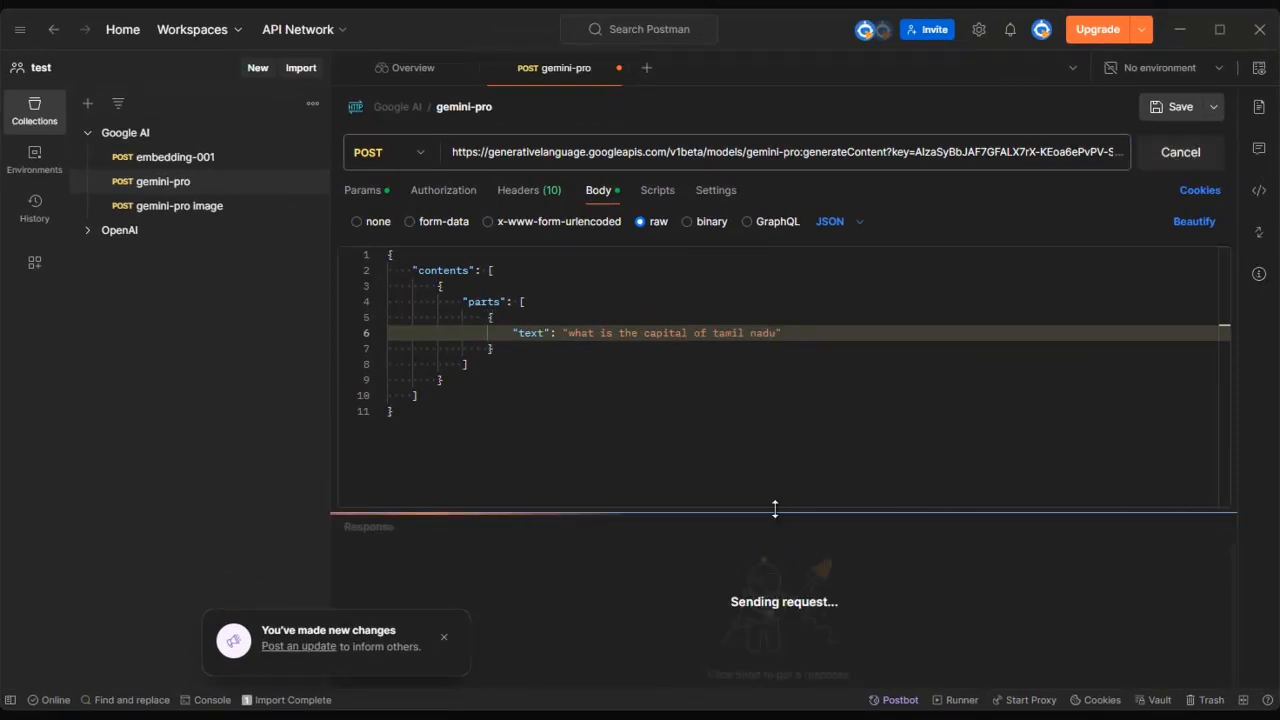
{"action": "left_click_drag", "start_coordinate": [775, 509], "coordinate": [775, 406]}
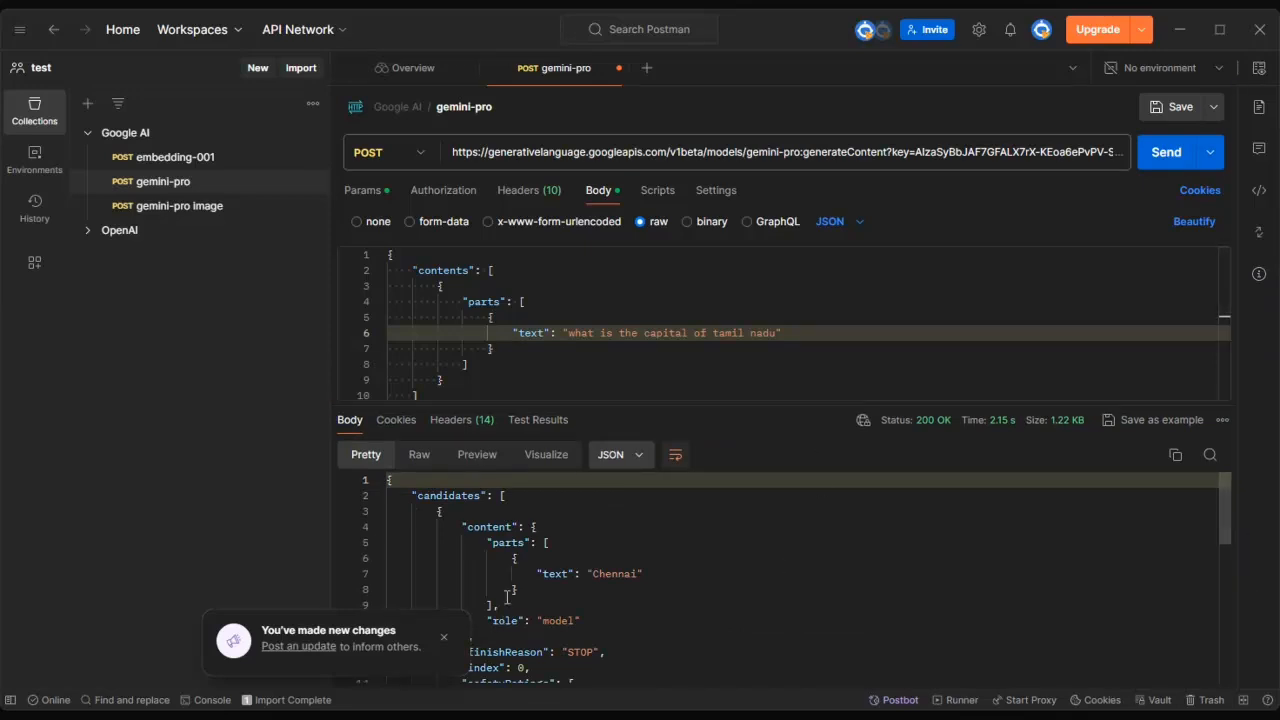
{"action": "left_click_drag", "start_coordinate": [537, 573], "coordinate": [691, 568]}
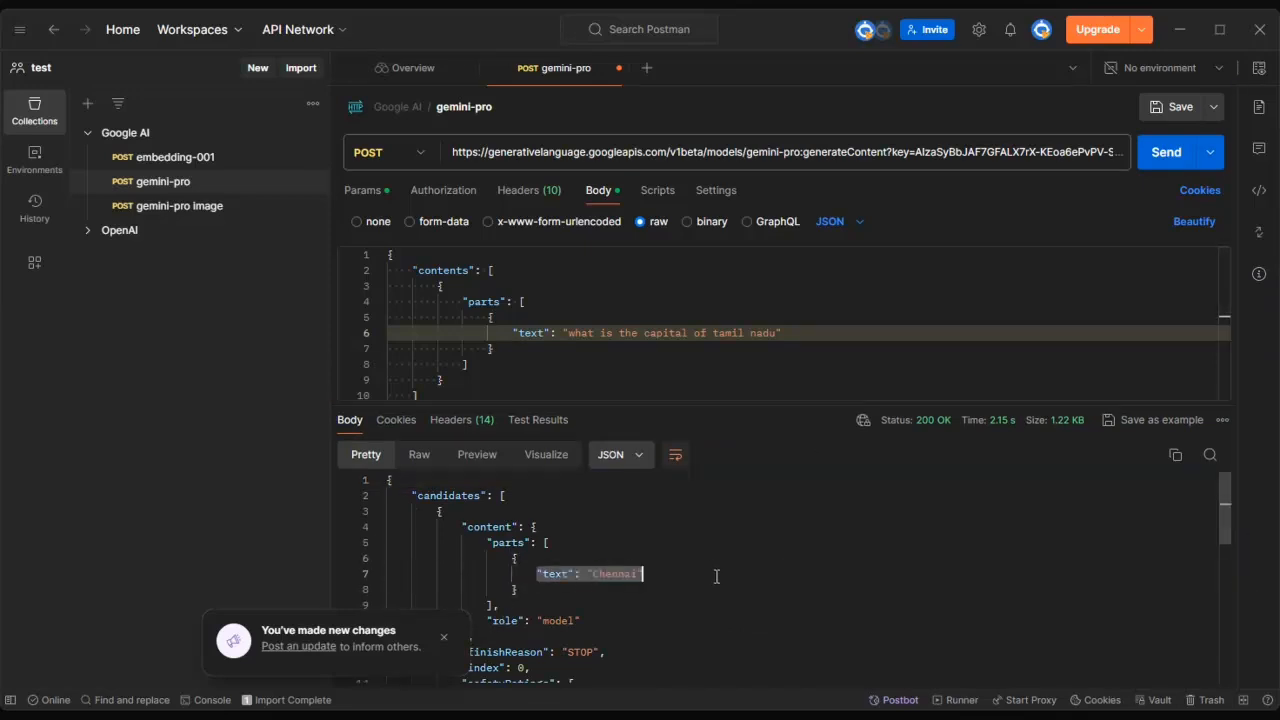
{"action": "double_click", "coordinate": [622, 574]}
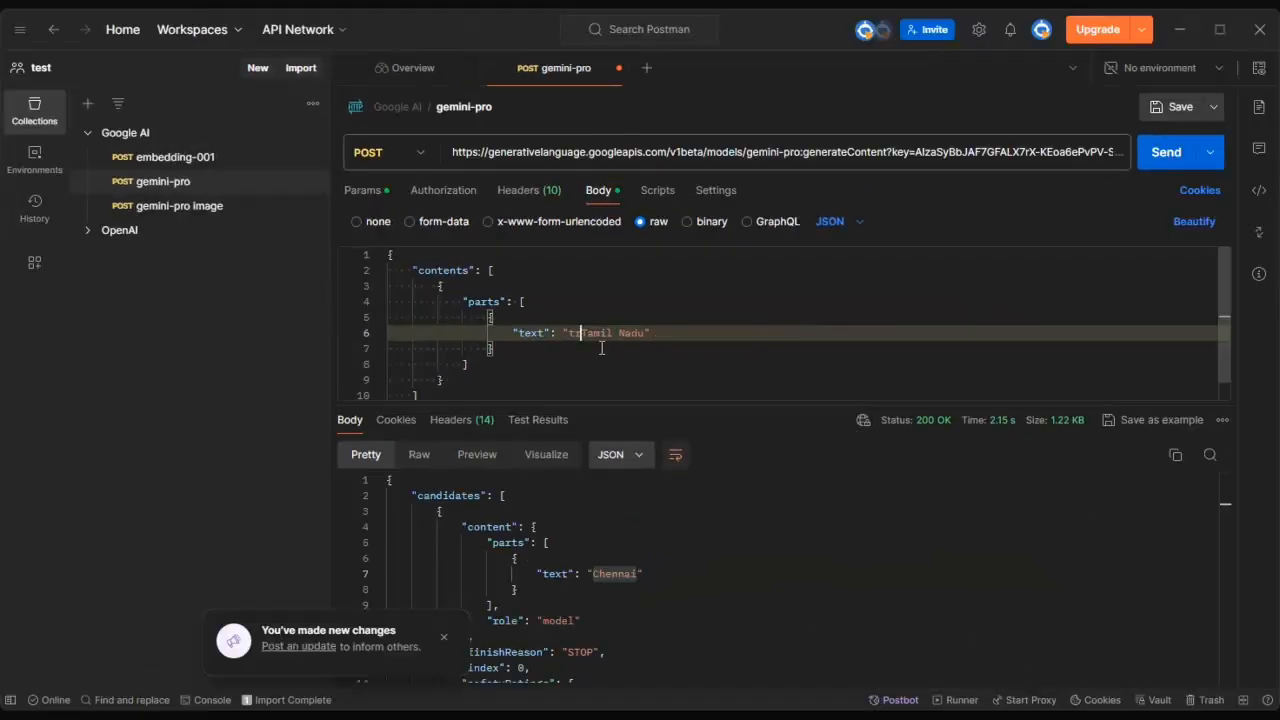
Change the prompt text to "translate Tamil Nadu in tamil" and send the request
{"action": "type", "text": "anslate"}
{"action": "key", "text": "End"}
{"action": "type", "text": "in"}
{"action": "type", "text": " tamil"}
{"action": "left_click", "coordinate": [1166, 152]}
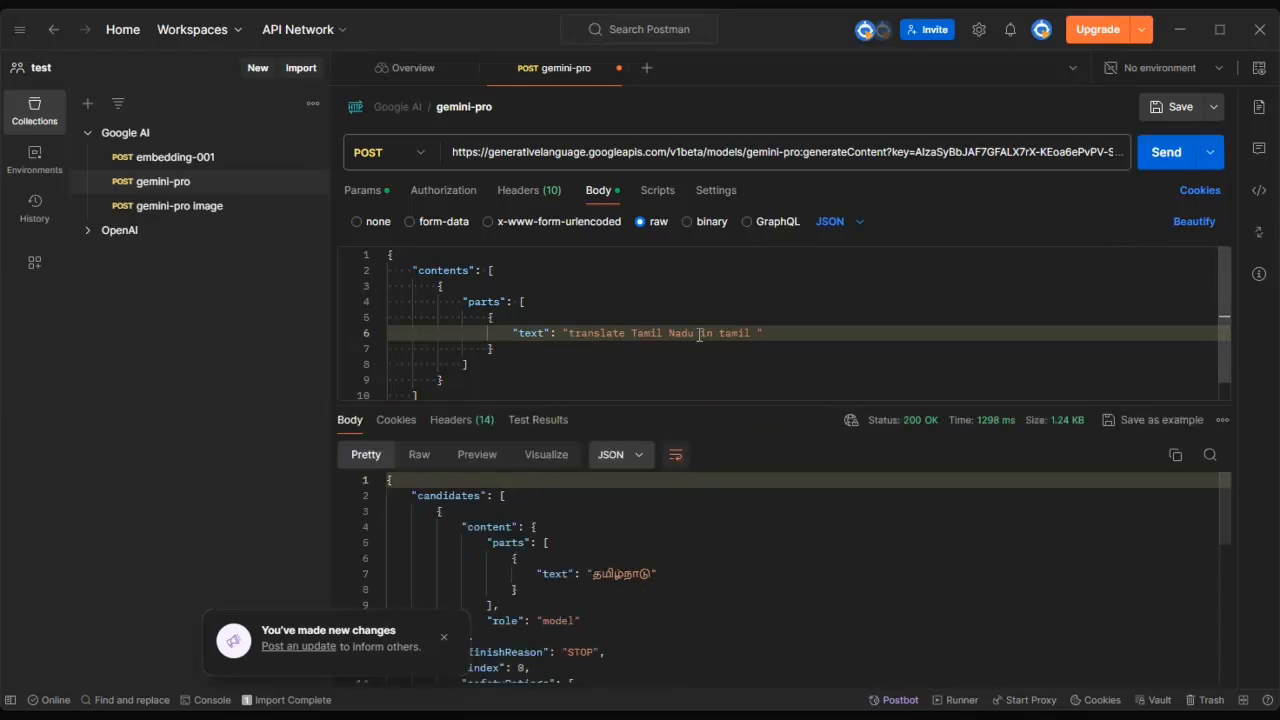
Highlight the translated text in the response and dismiss the new changes notification
{"action": "left_click_drag", "start_coordinate": [592, 573], "coordinate": [664, 573]}
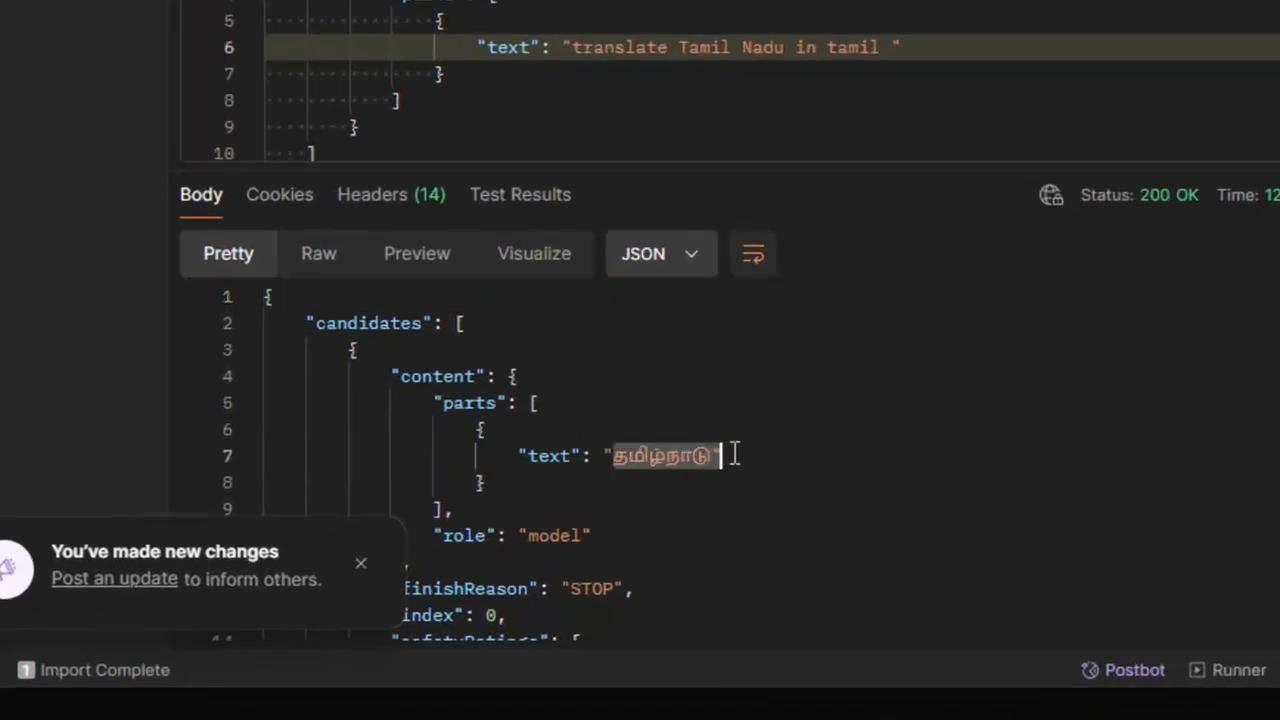
{"action": "left_click", "coordinate": [360, 563]}
{"action": "left_click", "coordinate": [826, 437]}
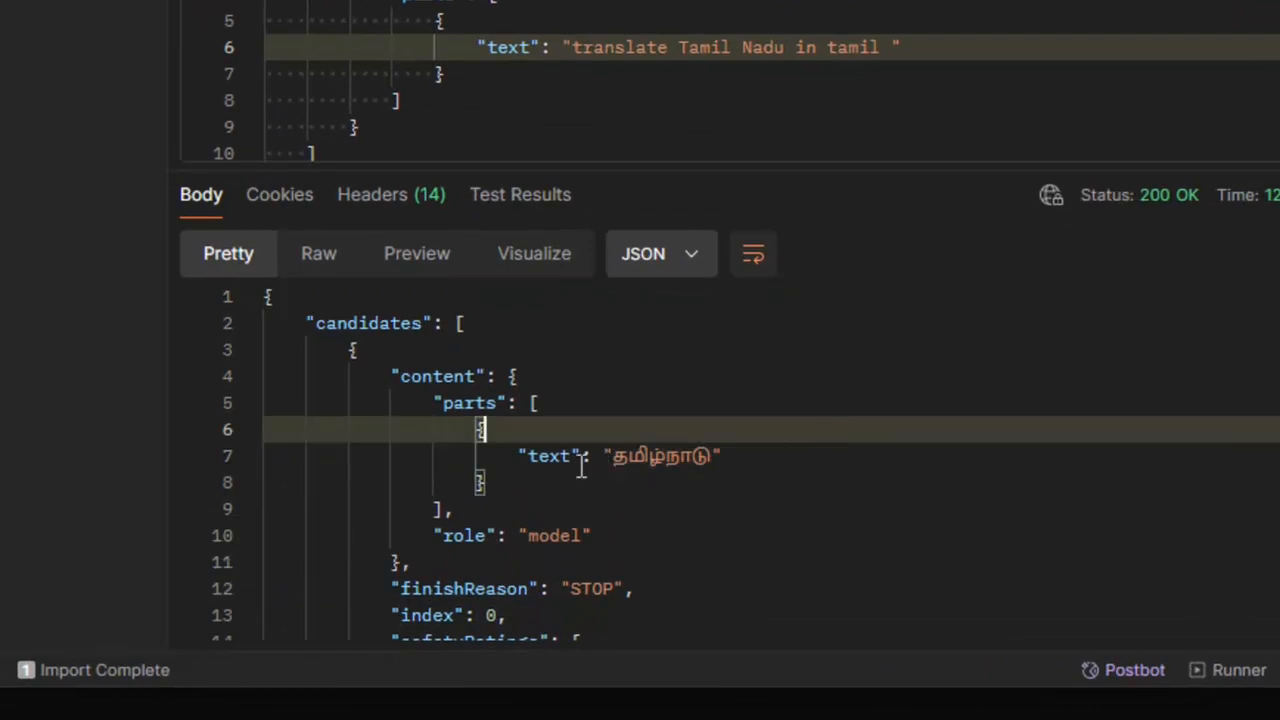
{"action": "left_click_drag", "start_coordinate": [610, 456], "coordinate": [751, 457]}
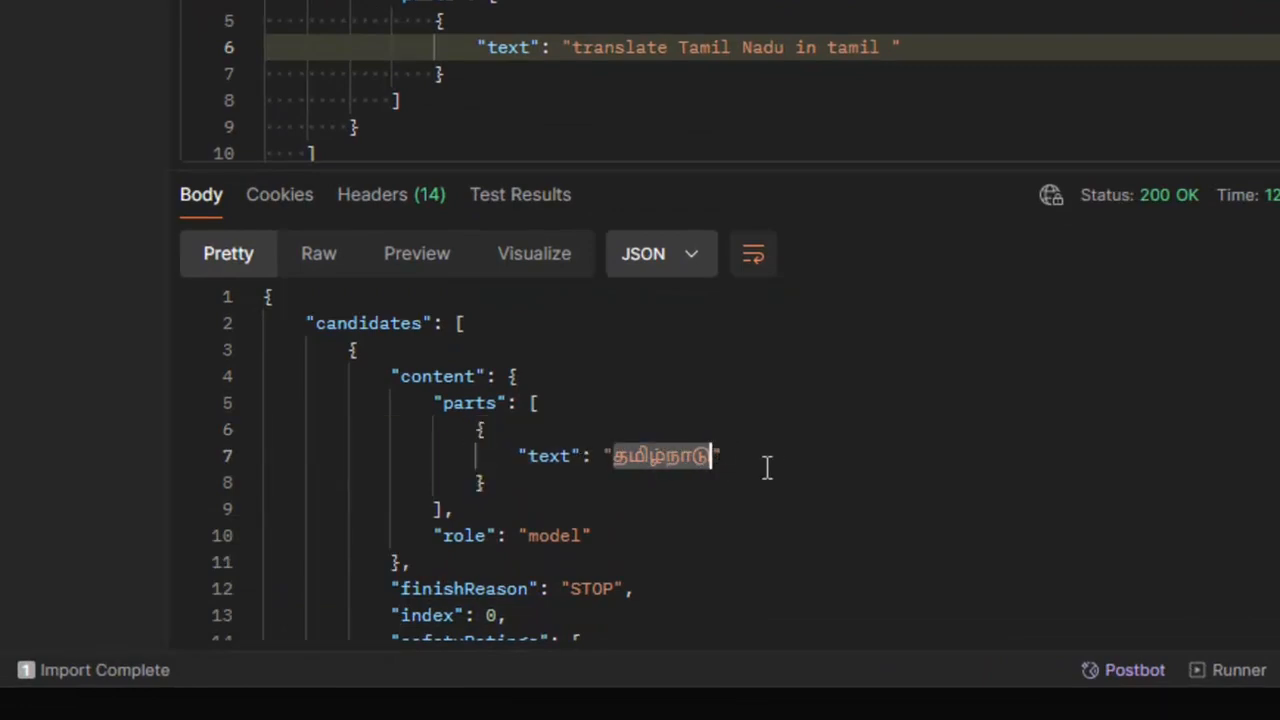
{"action": "left_click", "coordinate": [767, 468]}
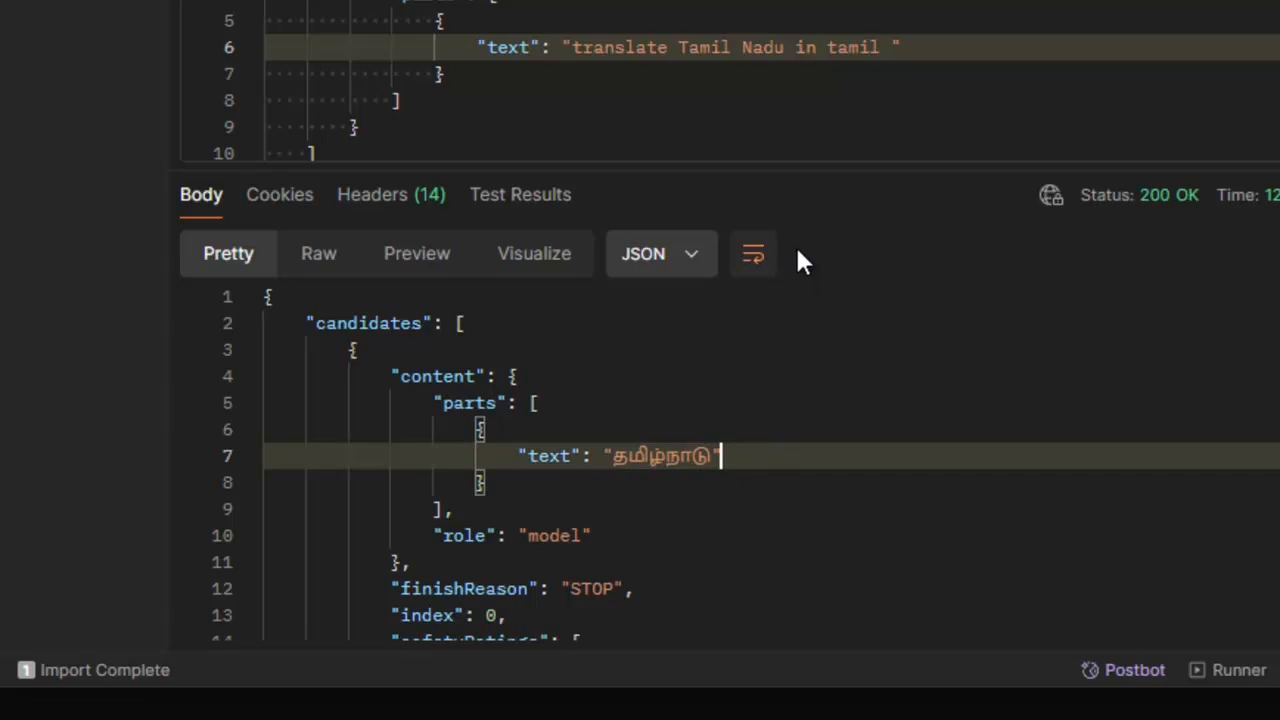
Replace the prompt text with "2+2= ?" and send the gemini-pro request
{"action": "left_click_drag", "start_coordinate": [880, 47], "coordinate": [571, 46]}
{"action": "type", "text": "2+"}
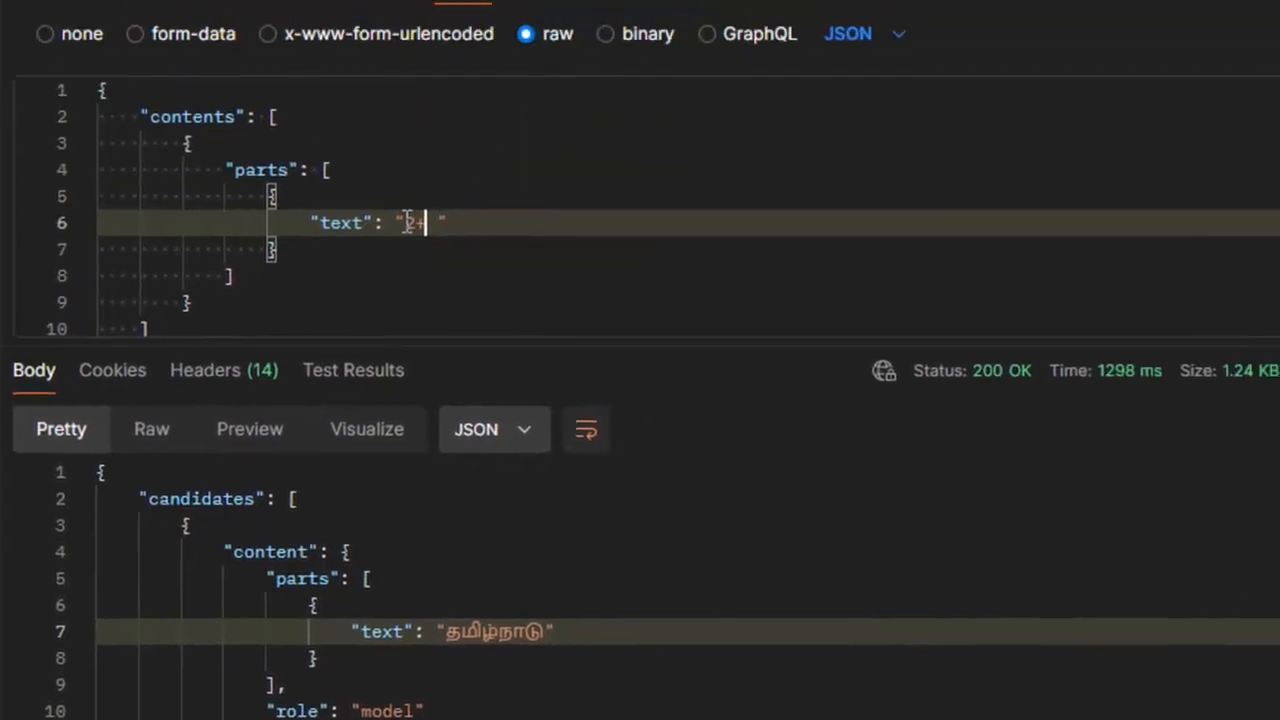
{"action": "type", "text": "2"}
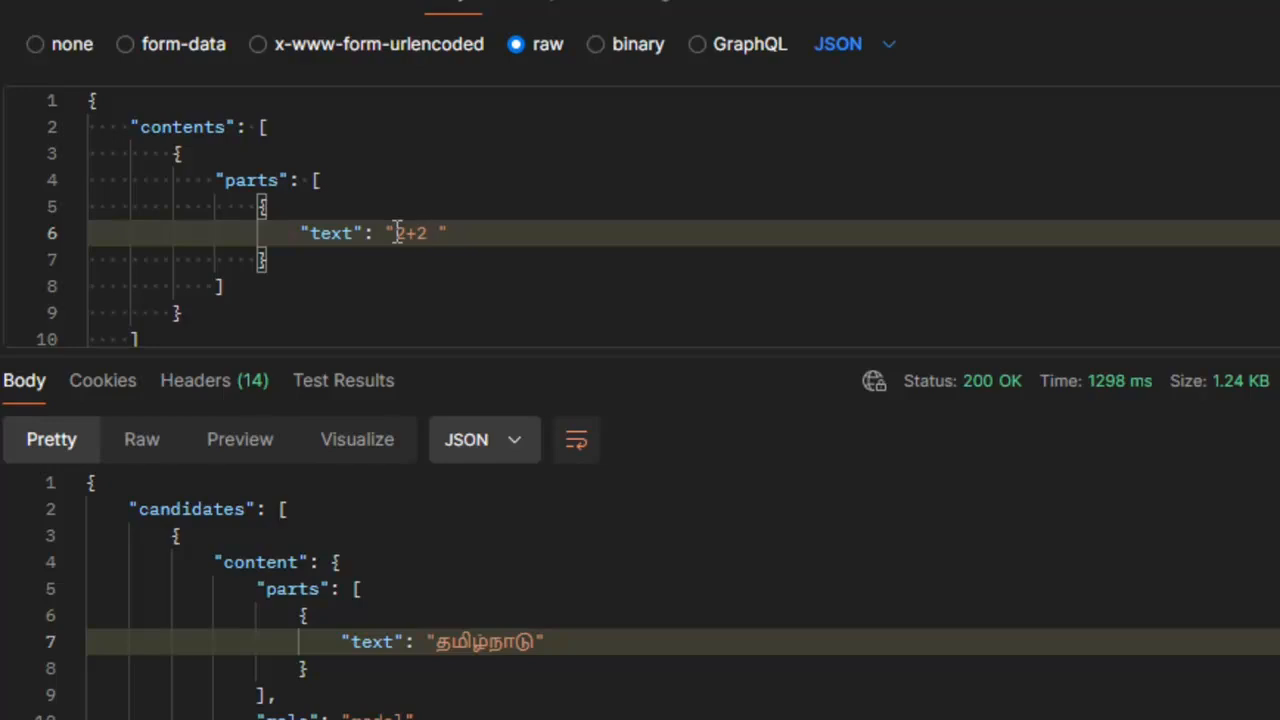
{"action": "type", "text": "= ?"}
{"action": "left_click", "coordinate": [1278, 2]}
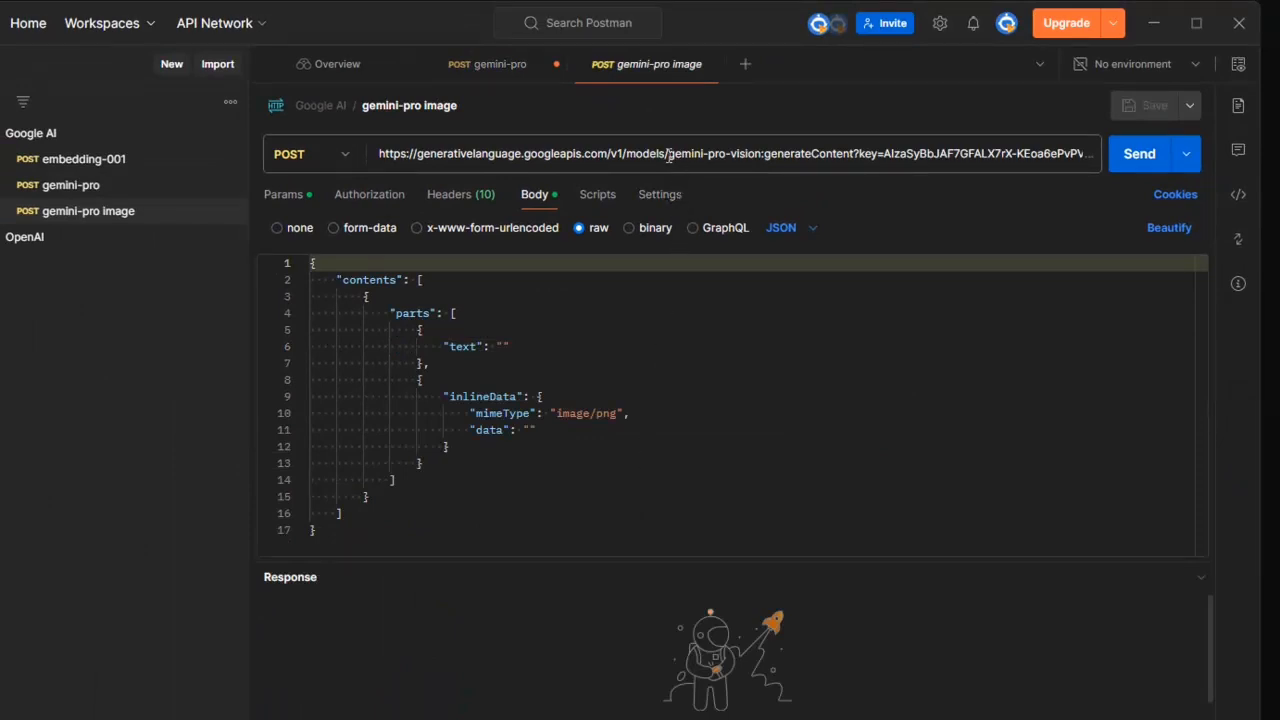
Highlight the gemini-pro-vision model in the gemini-pro image request's URL and the "contents", "parts" and "text" keys in its body
{"action": "left_click_drag", "start_coordinate": [669, 158], "coordinate": [764, 157]}
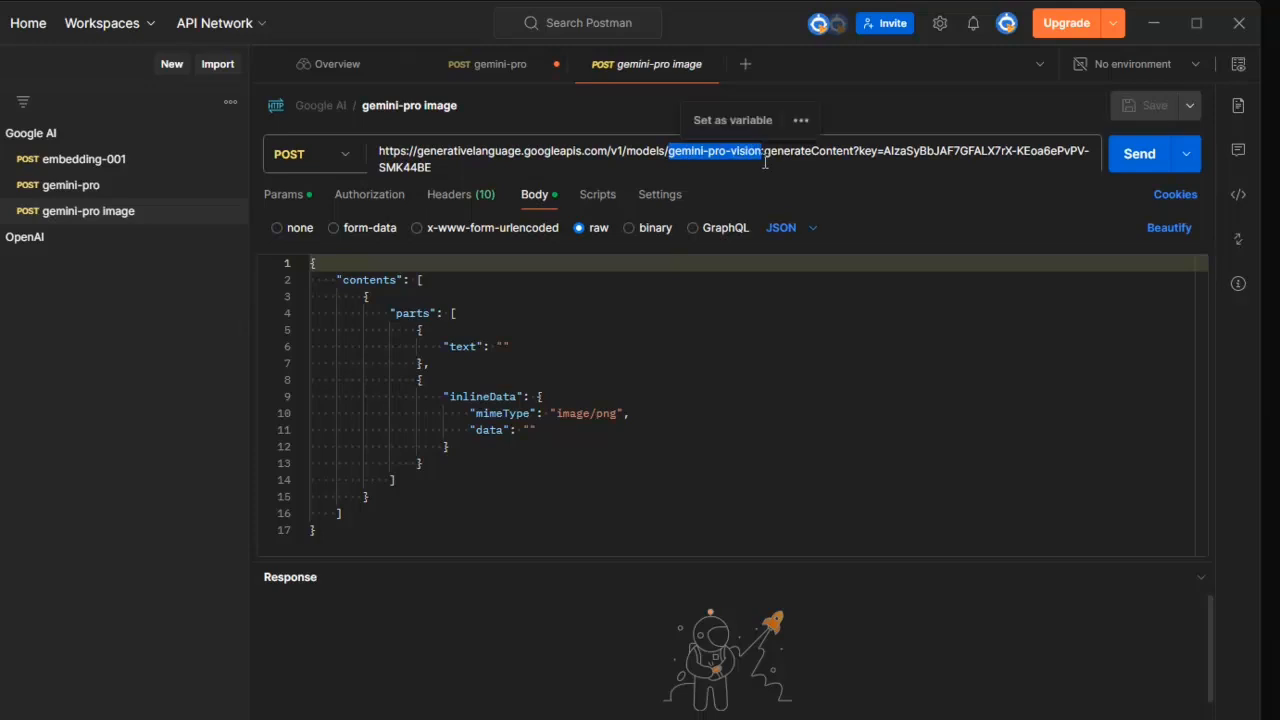
{"action": "left_click", "coordinate": [801, 363]}
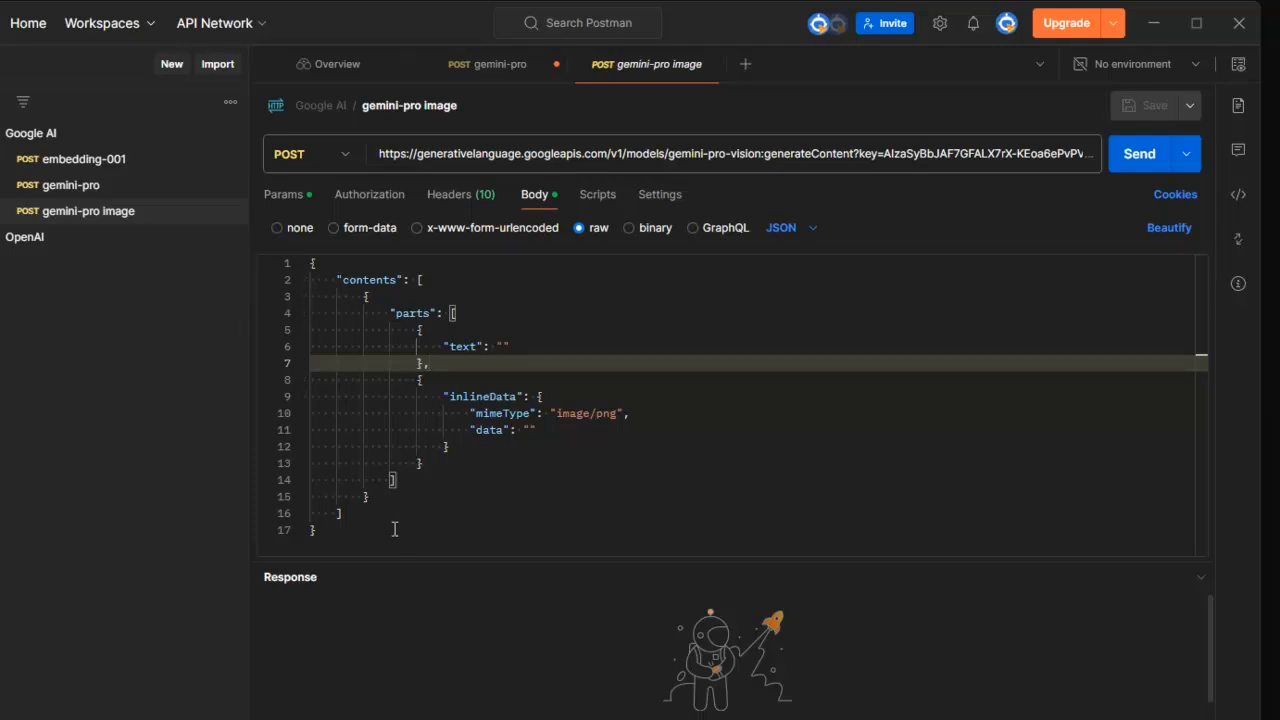
{"action": "double_click", "coordinate": [379, 280]}
{"action": "double_click", "coordinate": [413, 313]}
{"action": "double_click", "coordinate": [463, 346]}
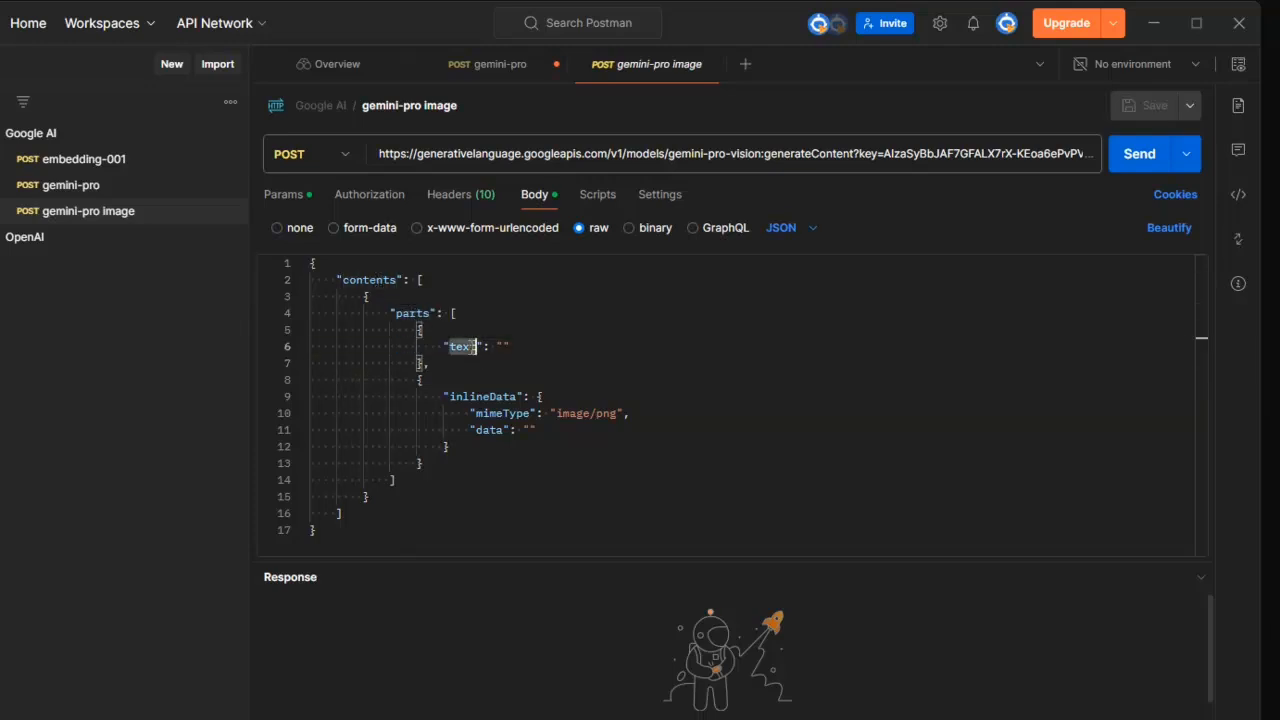
Highlight the "inlineData" block in the request body, and place the cursor in the empty "data" value
{"action": "left_click", "coordinate": [529, 332]}
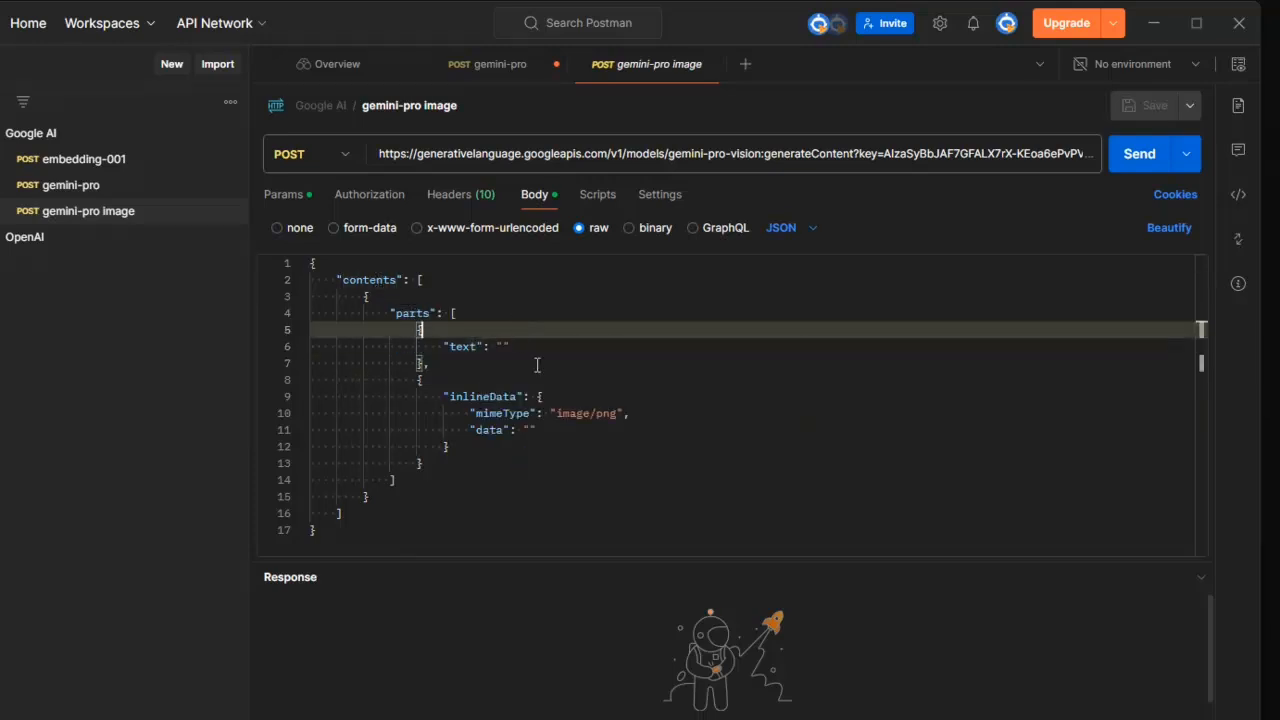
{"action": "left_click_drag", "start_coordinate": [527, 457], "coordinate": [430, 396]}
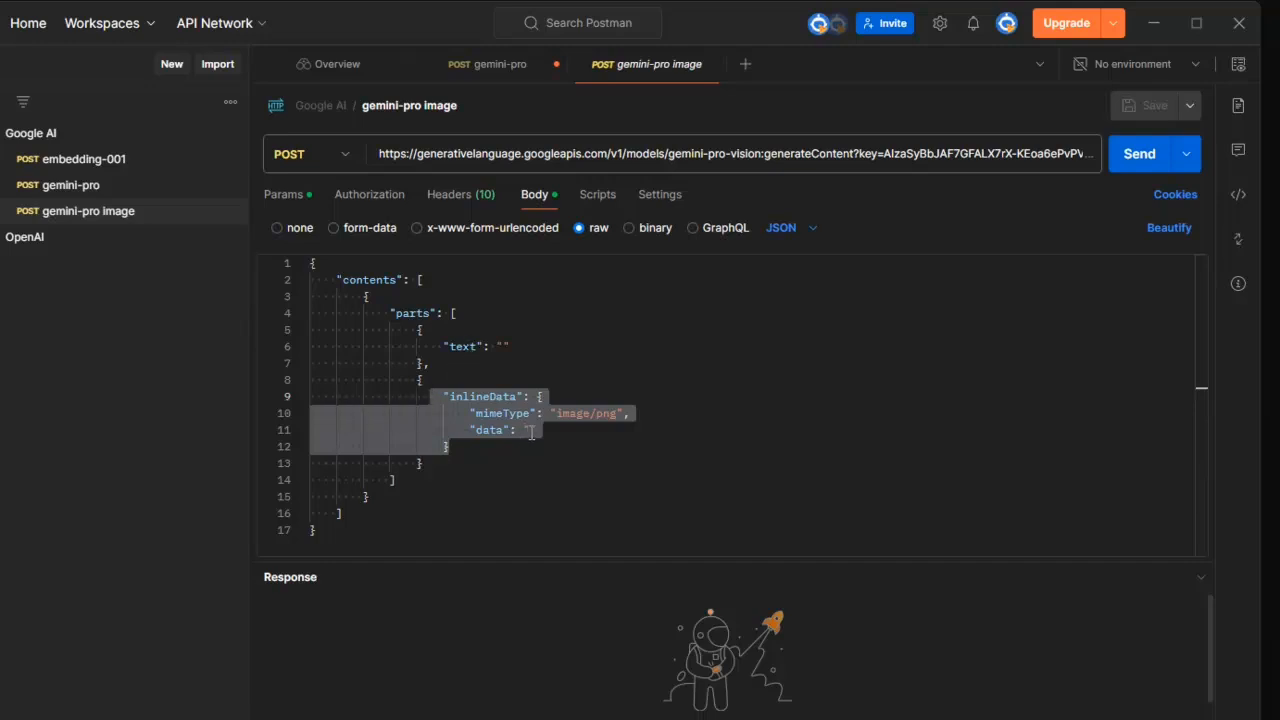
{"action": "left_click", "coordinate": [504, 346]}
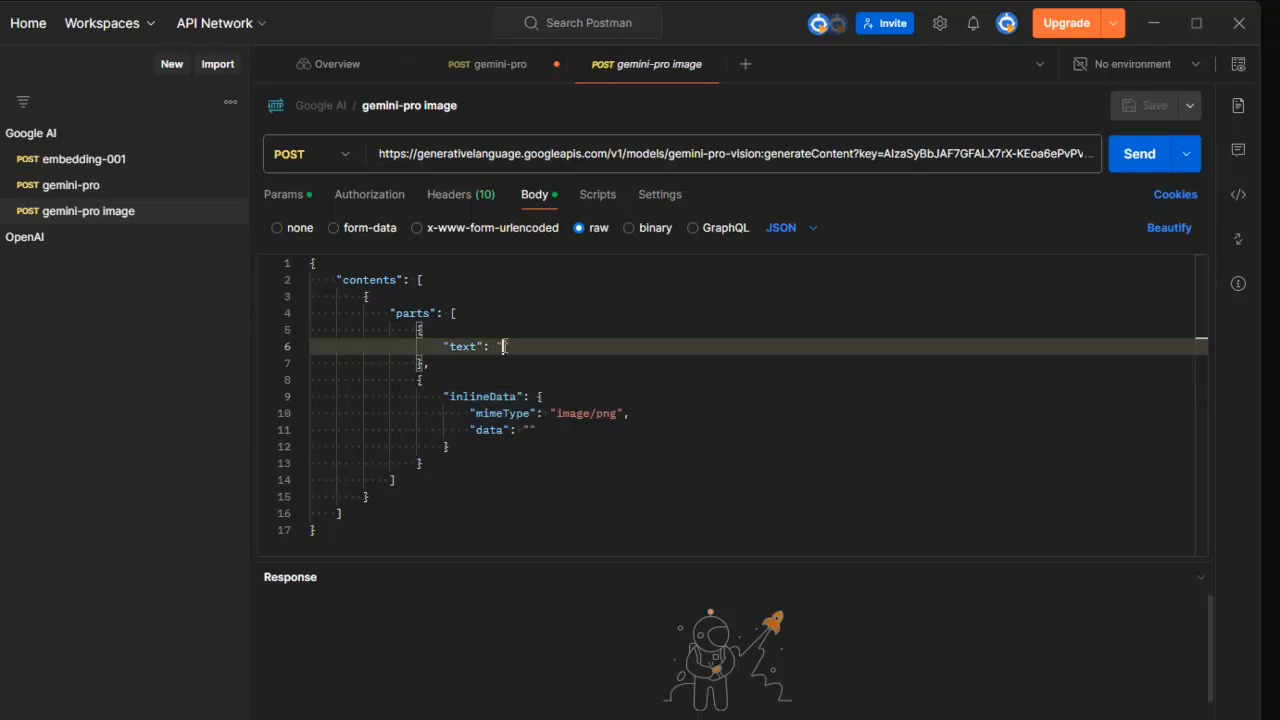
{"action": "left_click", "coordinate": [672, 413]}
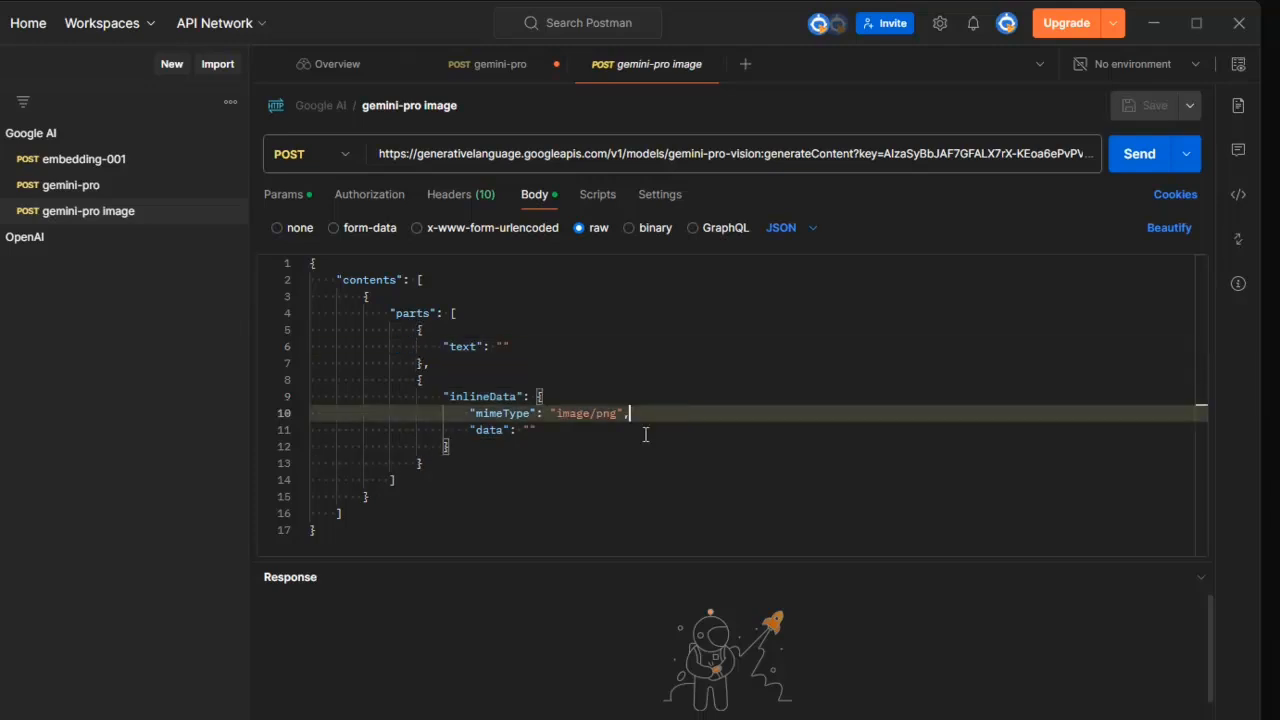
{"action": "left_click", "coordinate": [533, 430]}
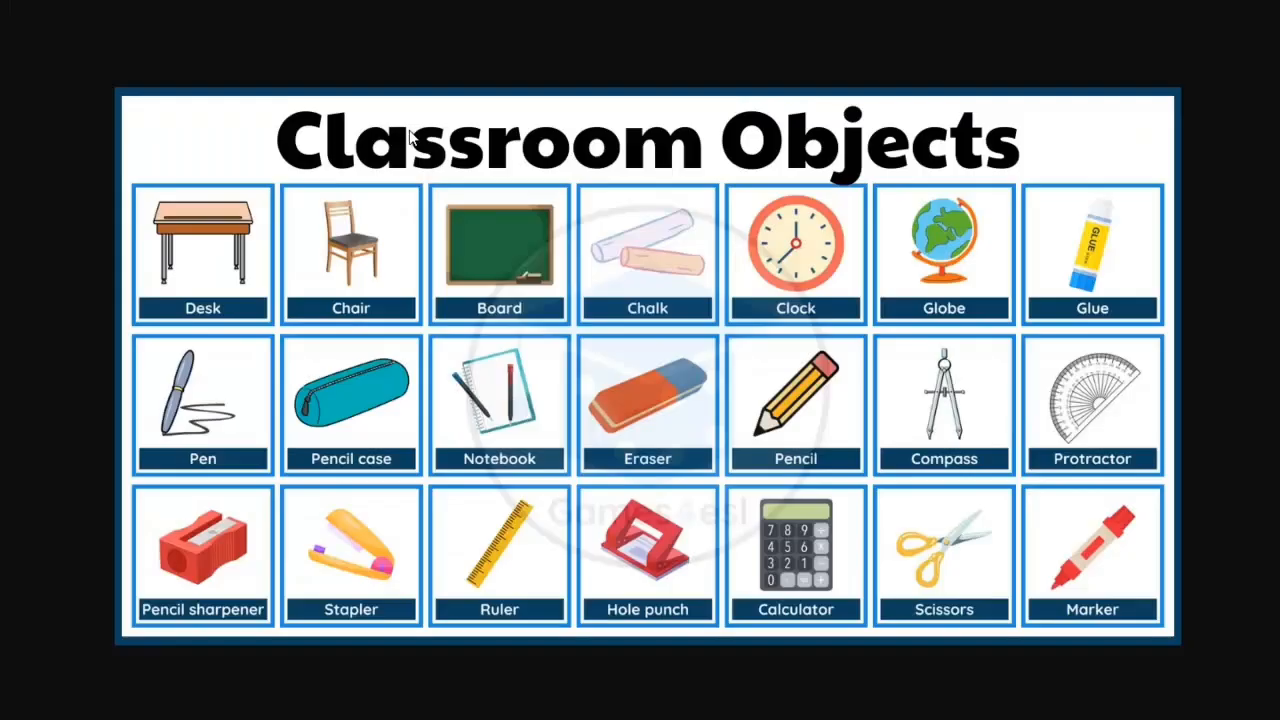
Capture the Classroom Objects image with Snipping Tool and save the screenshot as a PNG in the Downloads folder
{"action": "right_click", "coordinate": [557, 318]}
{"action": "left_click", "coordinate": [614, 366]}
{"action": "key", "text": "super"}
{"action": "type", "text": "sni"}
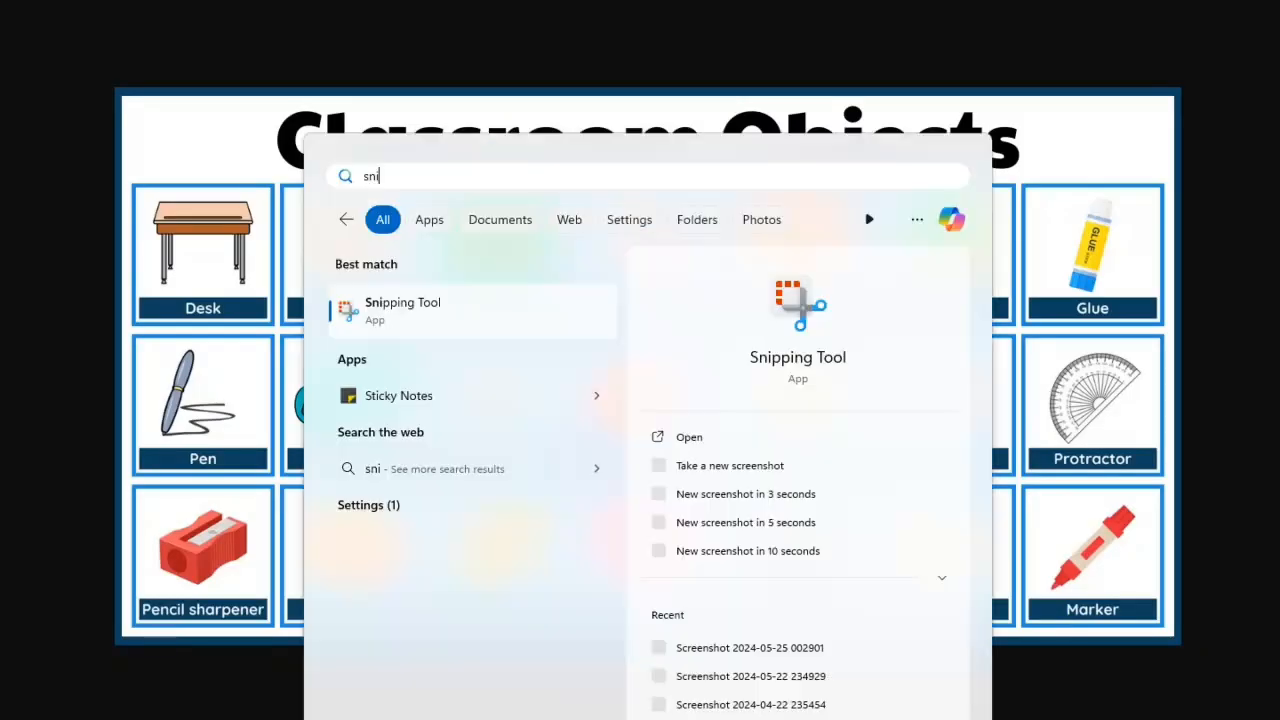
{"action": "left_click", "coordinate": [472, 316]}
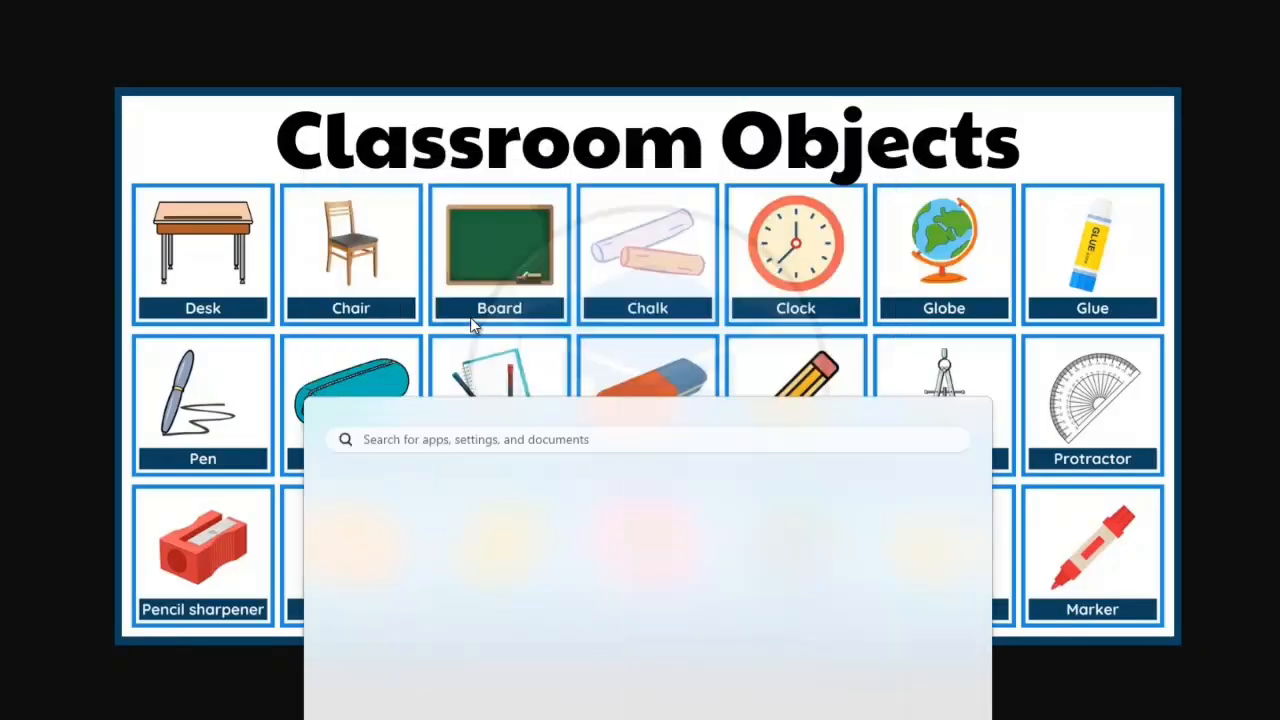
{"action": "left_click", "coordinate": [55, 8]}
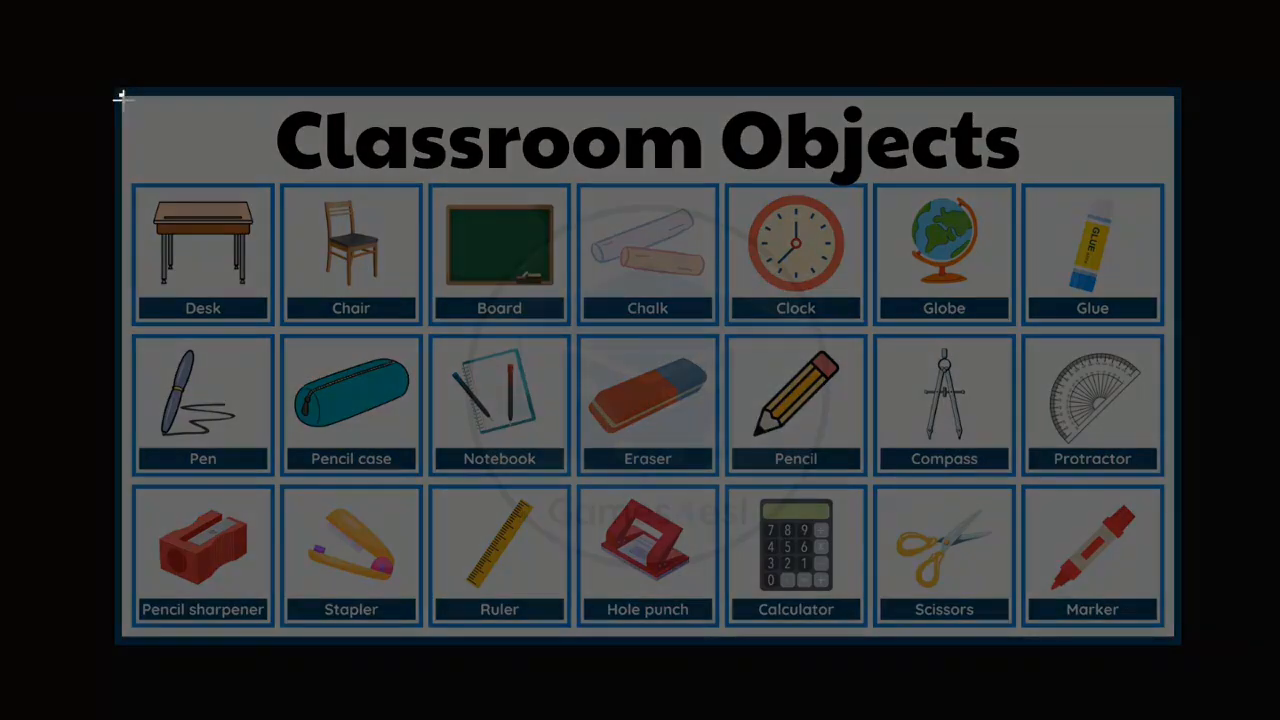
{"action": "left_click_drag", "start_coordinate": [120, 97], "coordinate": [1174, 640]}
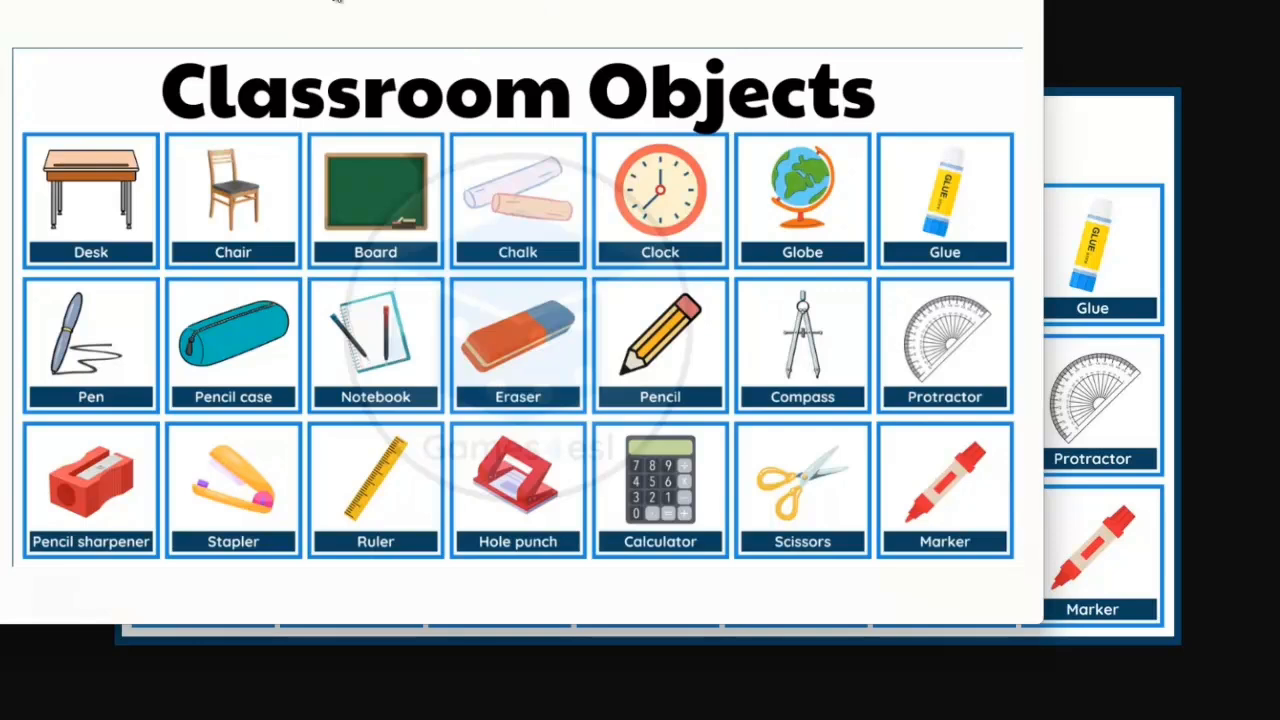
{"action": "left_click", "coordinate": [917, 5]}
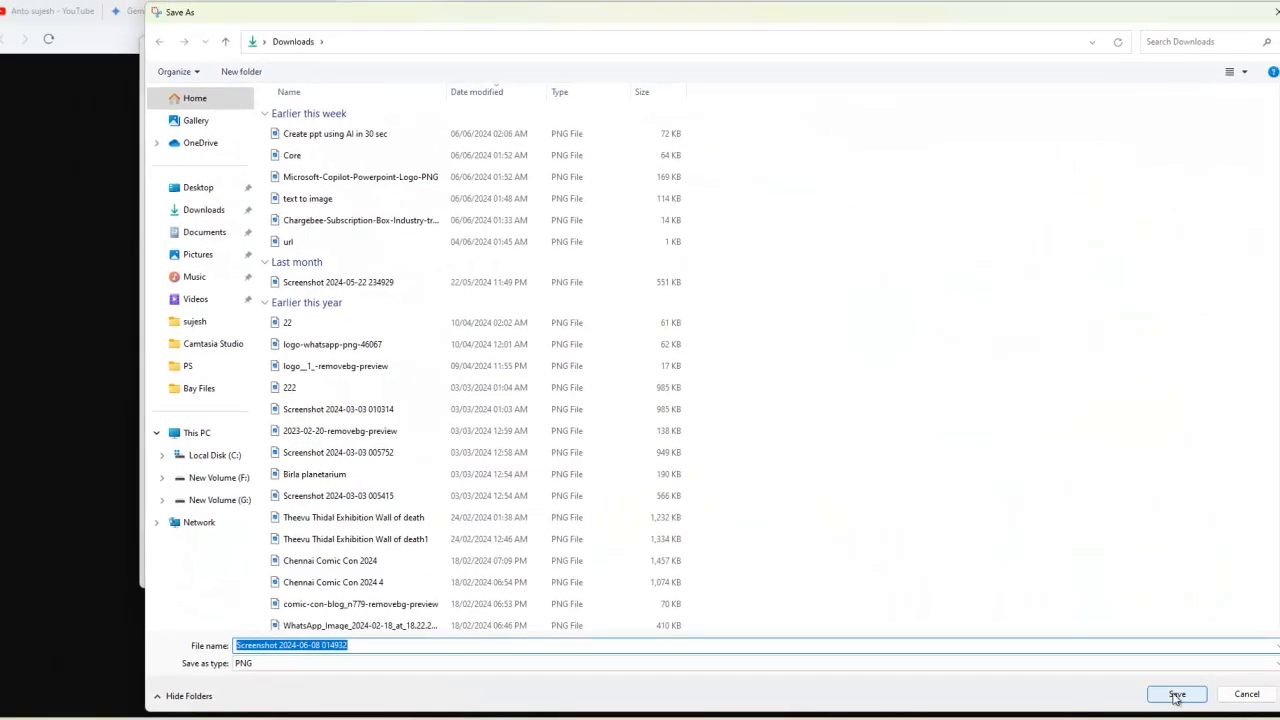
{"action": "left_click", "coordinate": [1176, 694]}
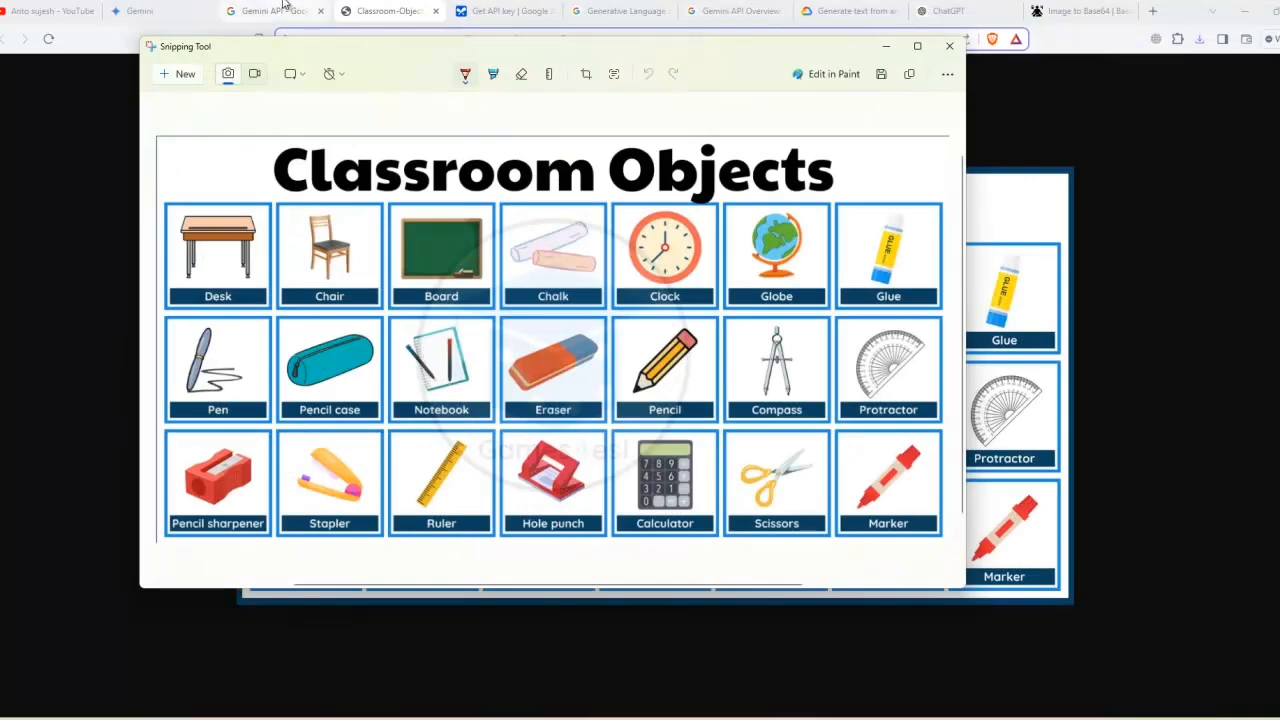
{"action": "left_click", "coordinate": [285, 5]}
{"action": "left_click", "coordinate": [364, 6]}
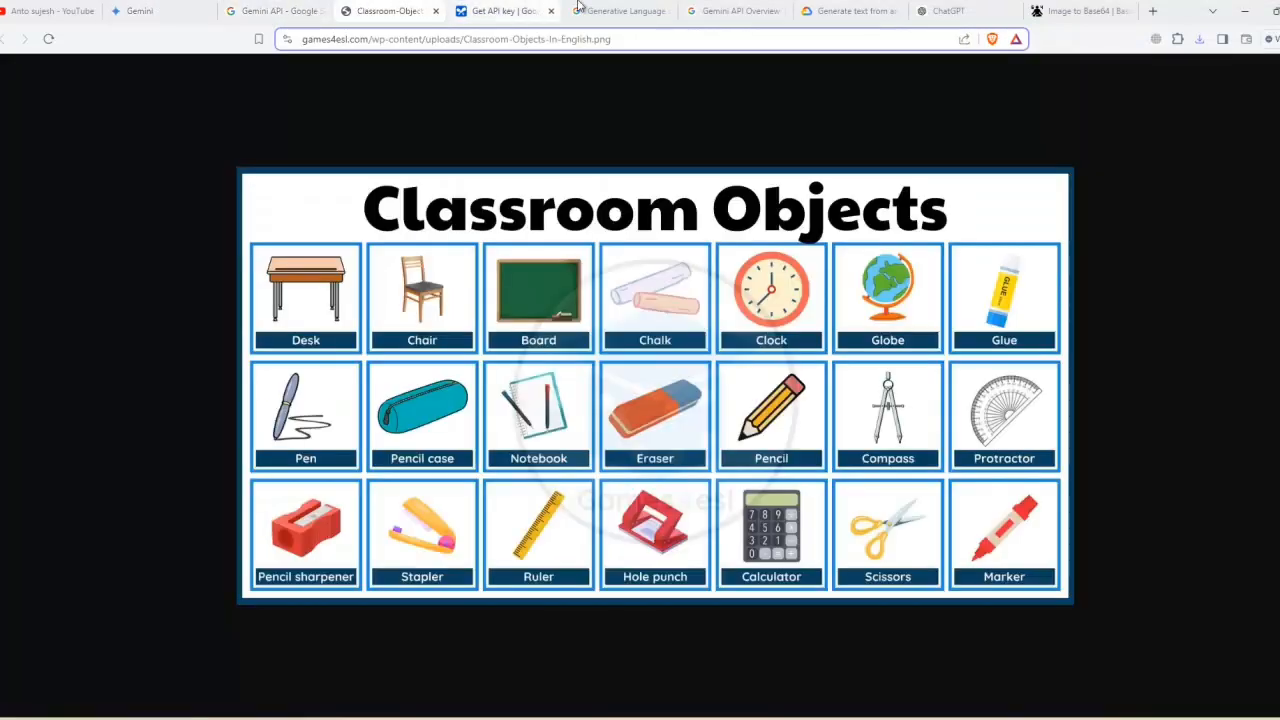
{"action": "left_click", "coordinate": [1078, 10]}
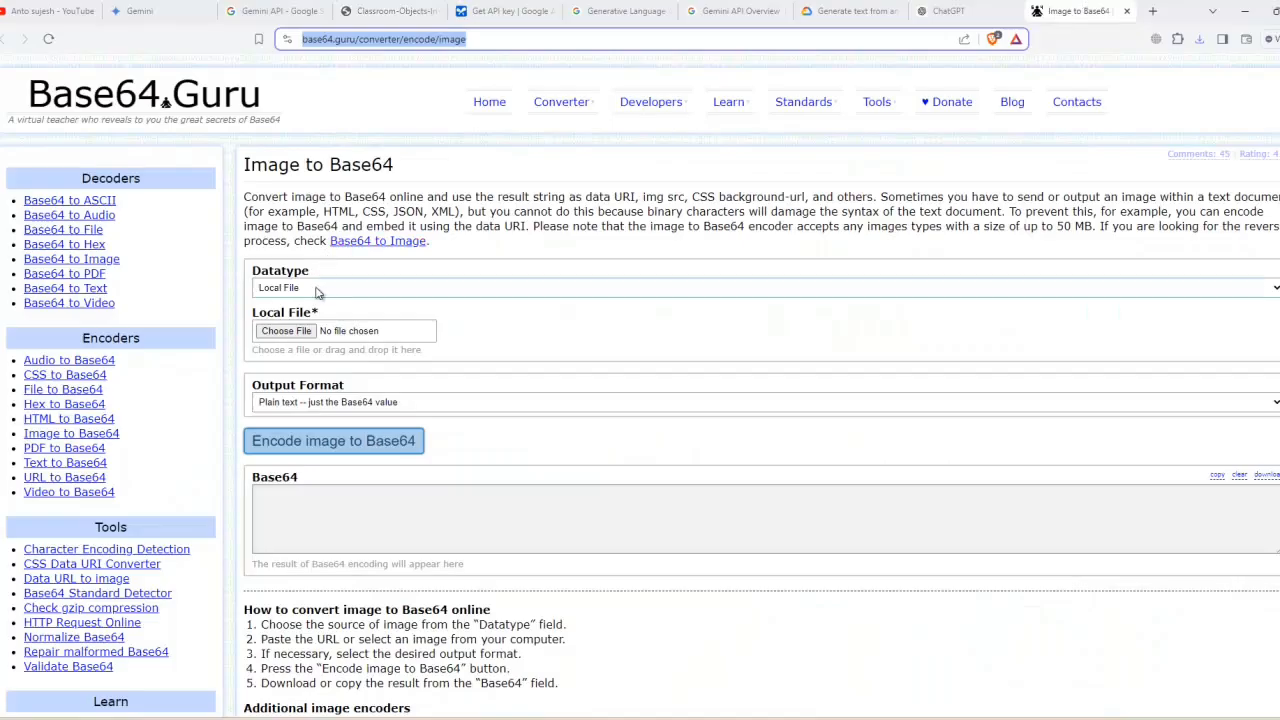
{"action": "left_click", "coordinate": [287, 331]}
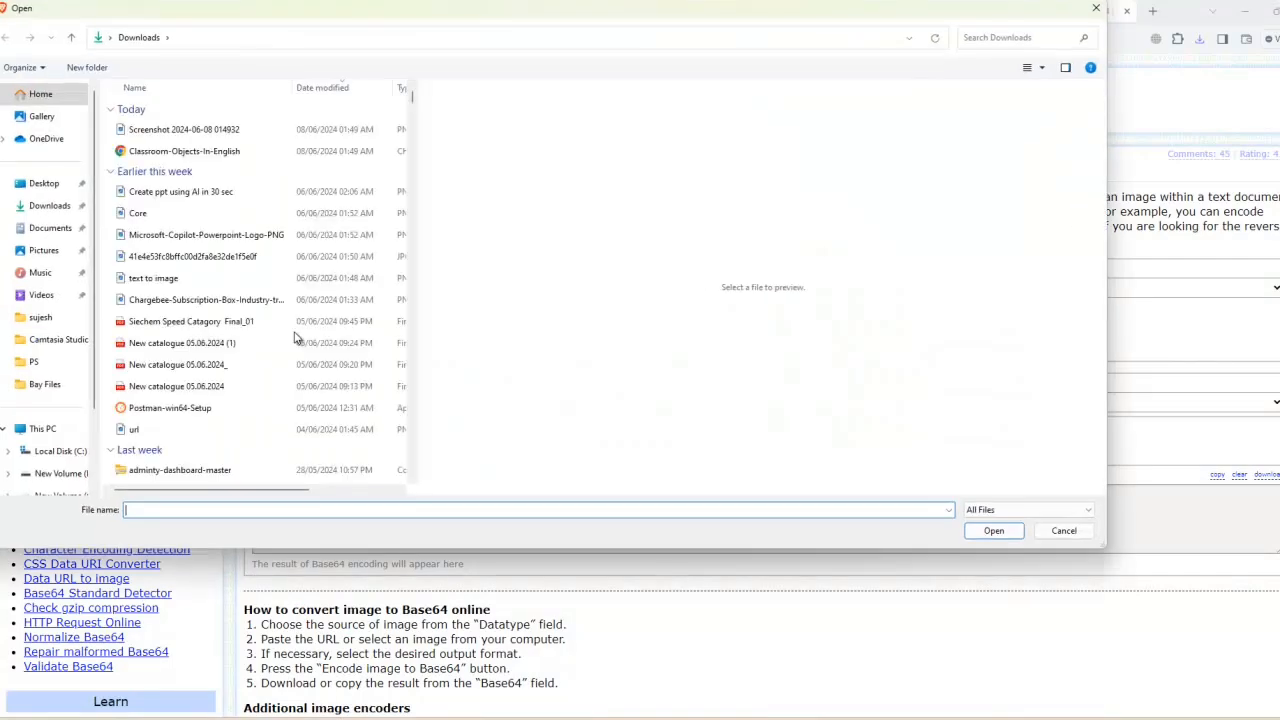
{"action": "left_click", "coordinate": [202, 131]}
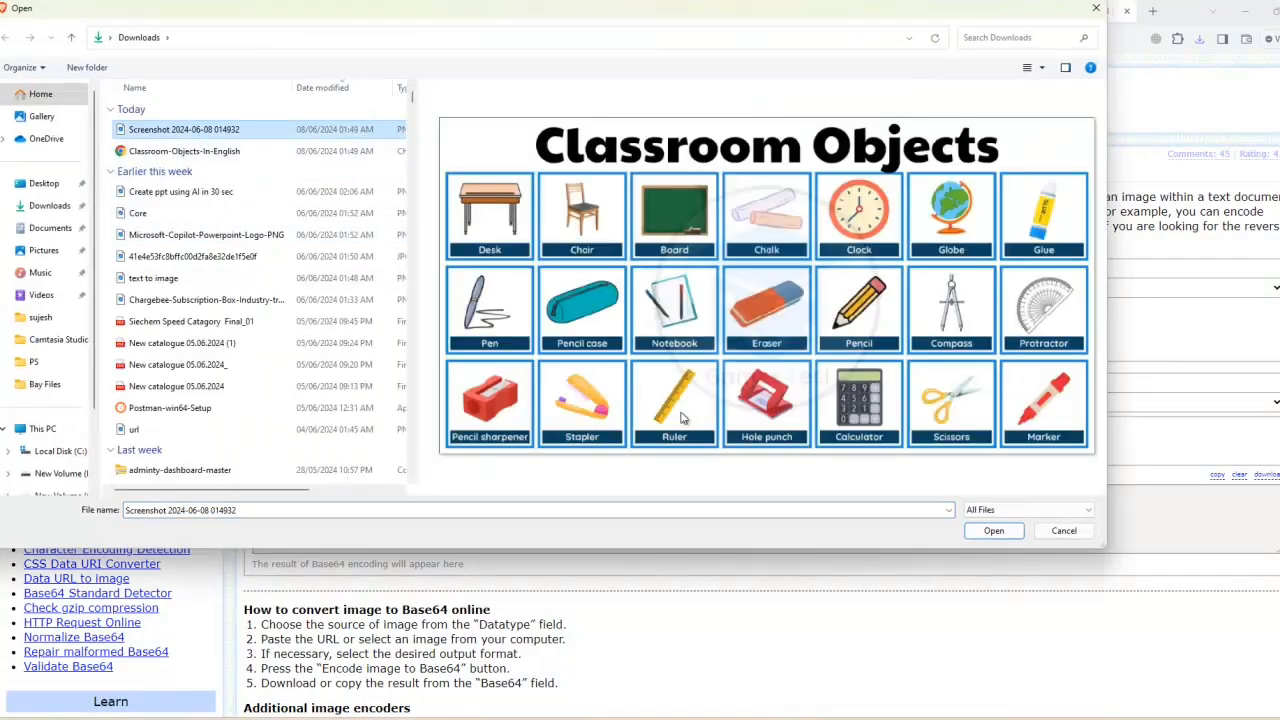
{"action": "left_click", "coordinate": [993, 530]}
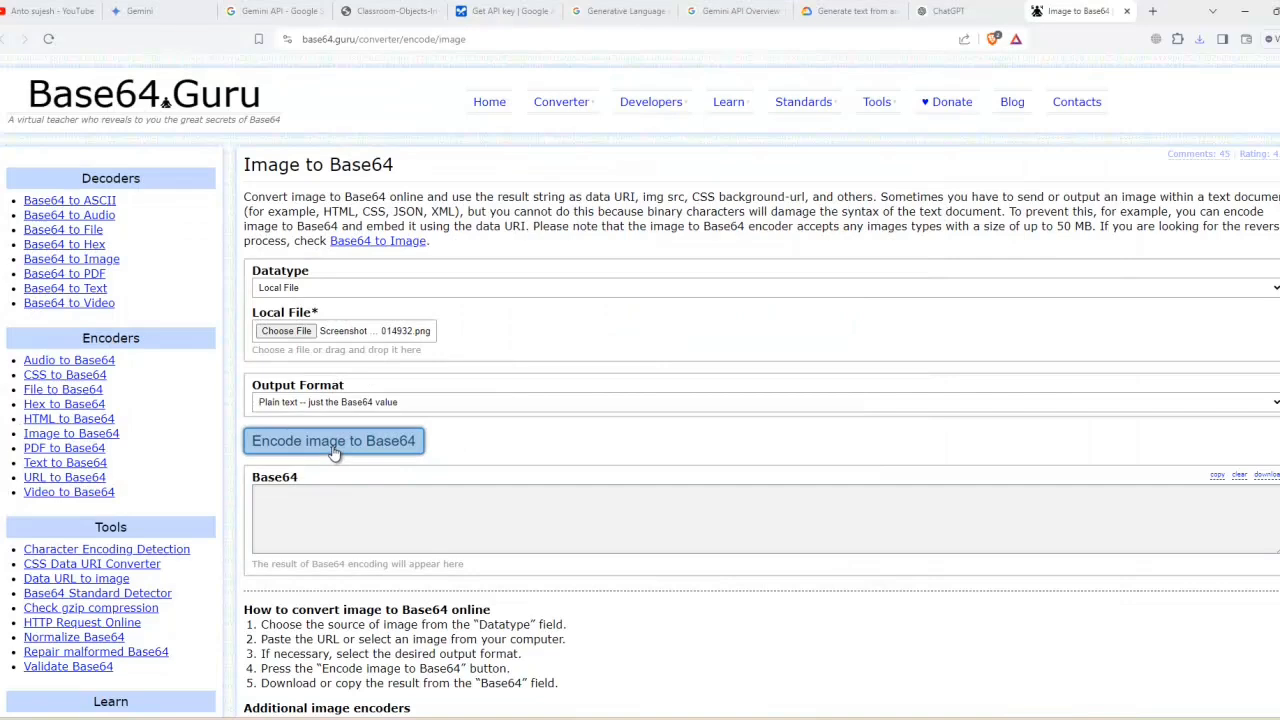
{"action": "left_click", "coordinate": [335, 452]}
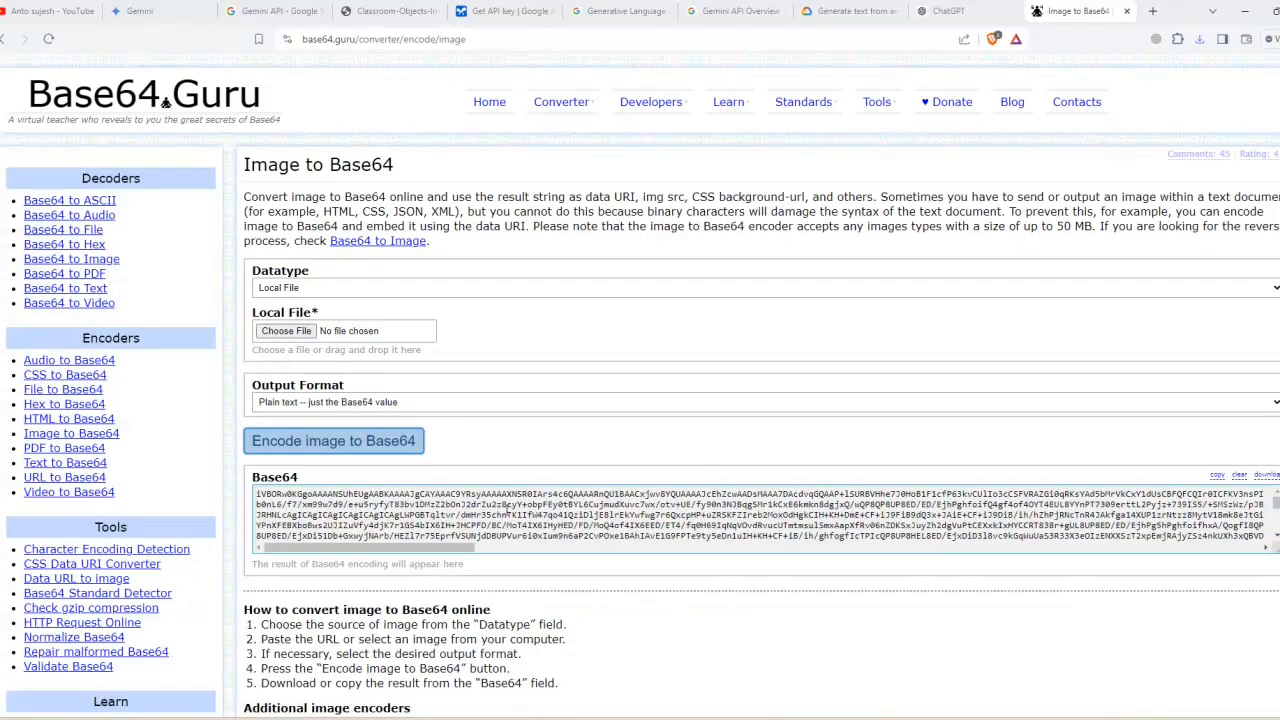
Copy the whole Base64 result and paste it into the "data" value of the gemini-pro image request in Postman
{"action": "left_click", "coordinate": [447, 494]}
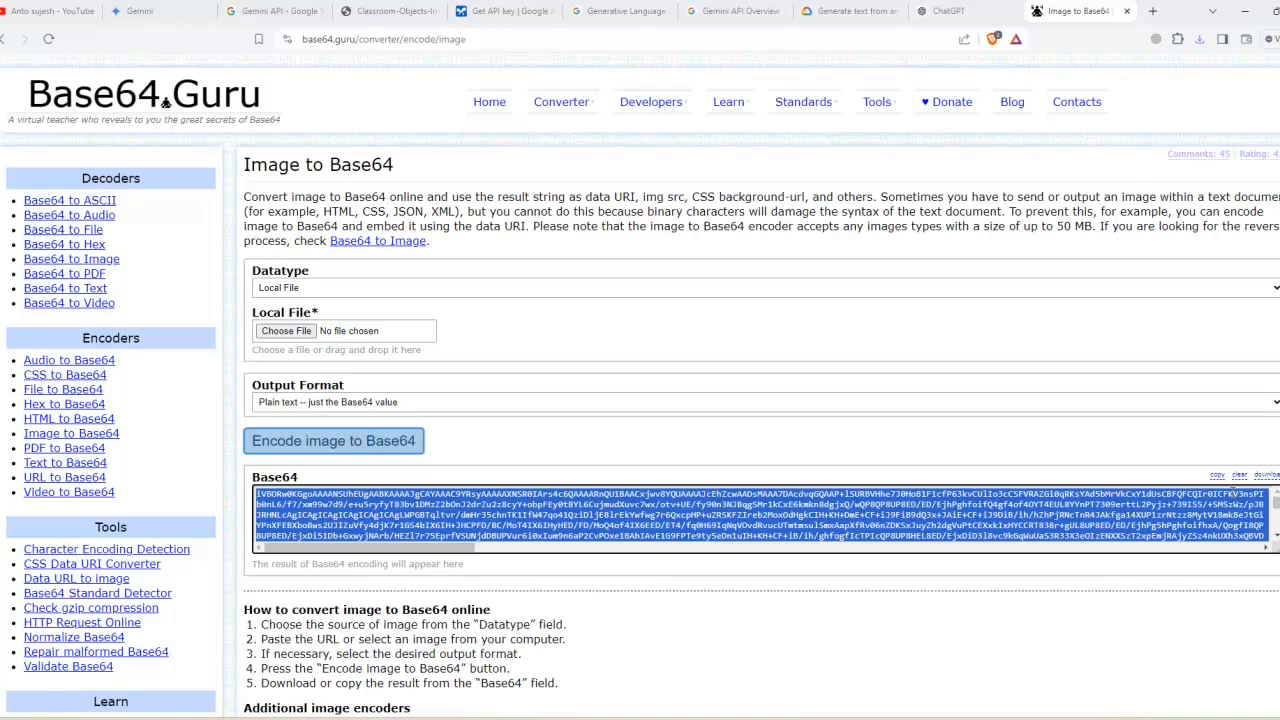
{"action": "left_click", "coordinate": [1217, 476]}
{"action": "right_click", "coordinate": [779, 506]}
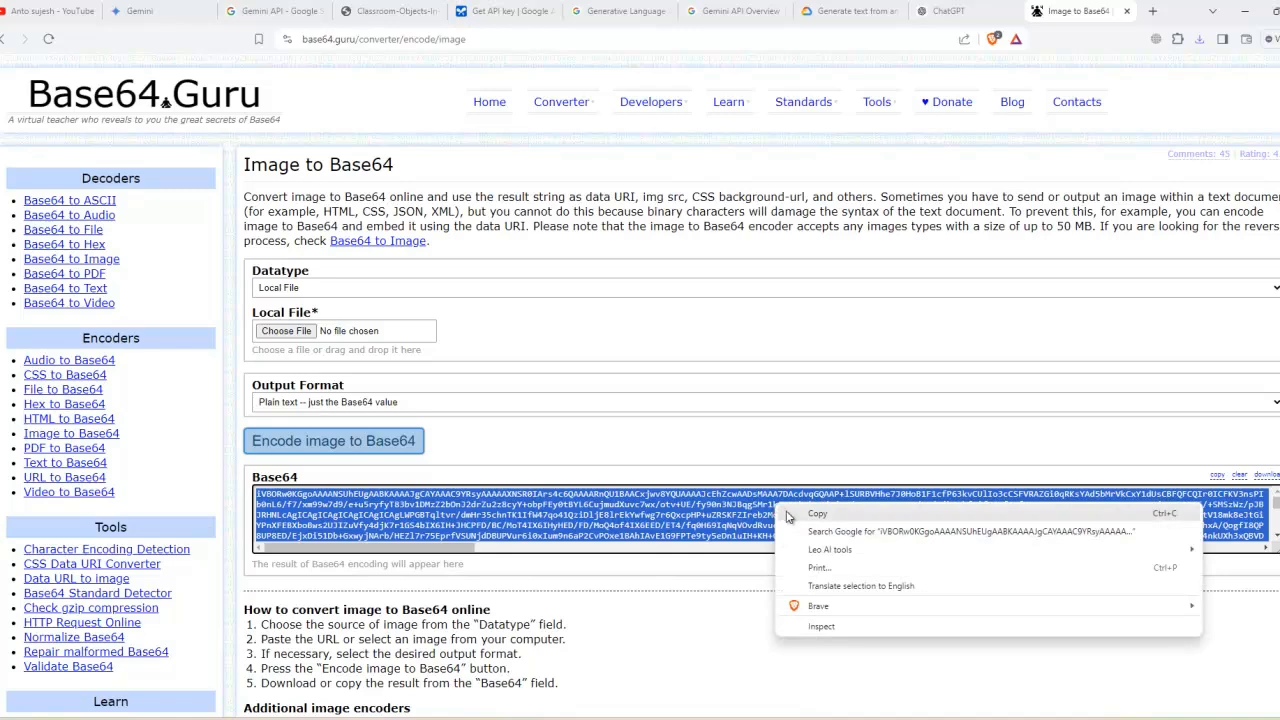
{"action": "left_click", "coordinate": [796, 515]}
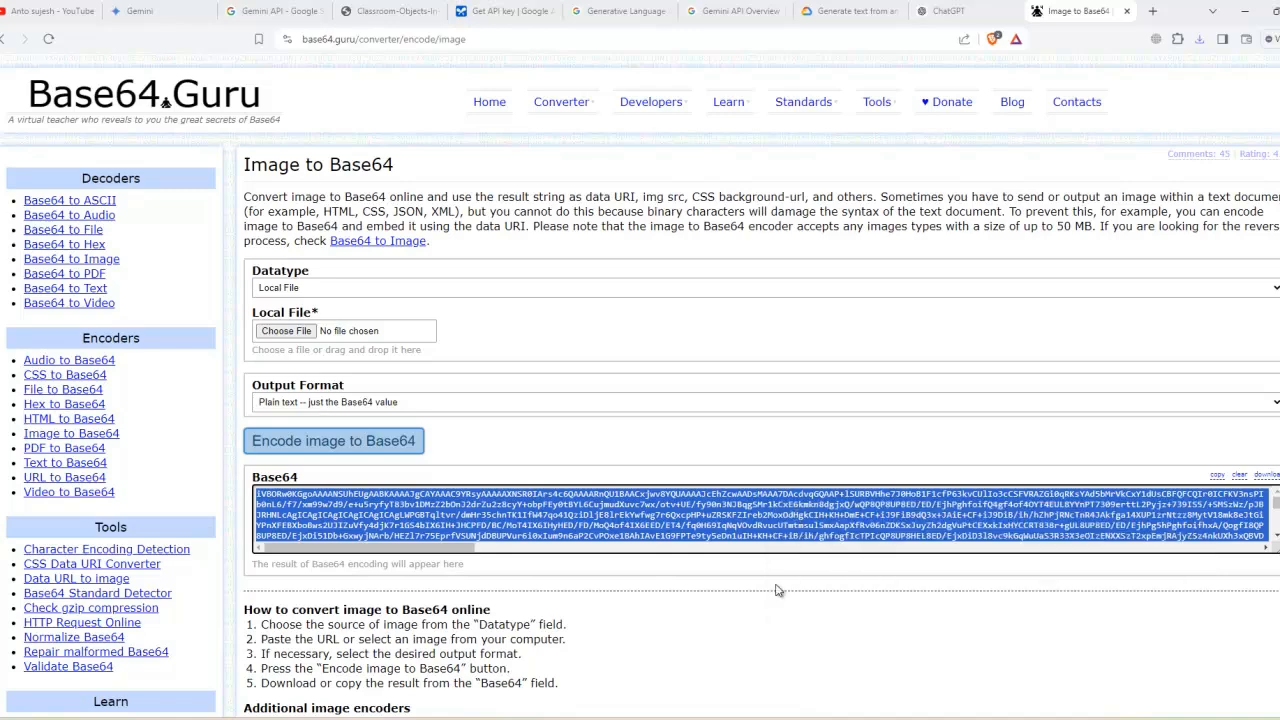
{"action": "key", "text": "alt+Tab"}
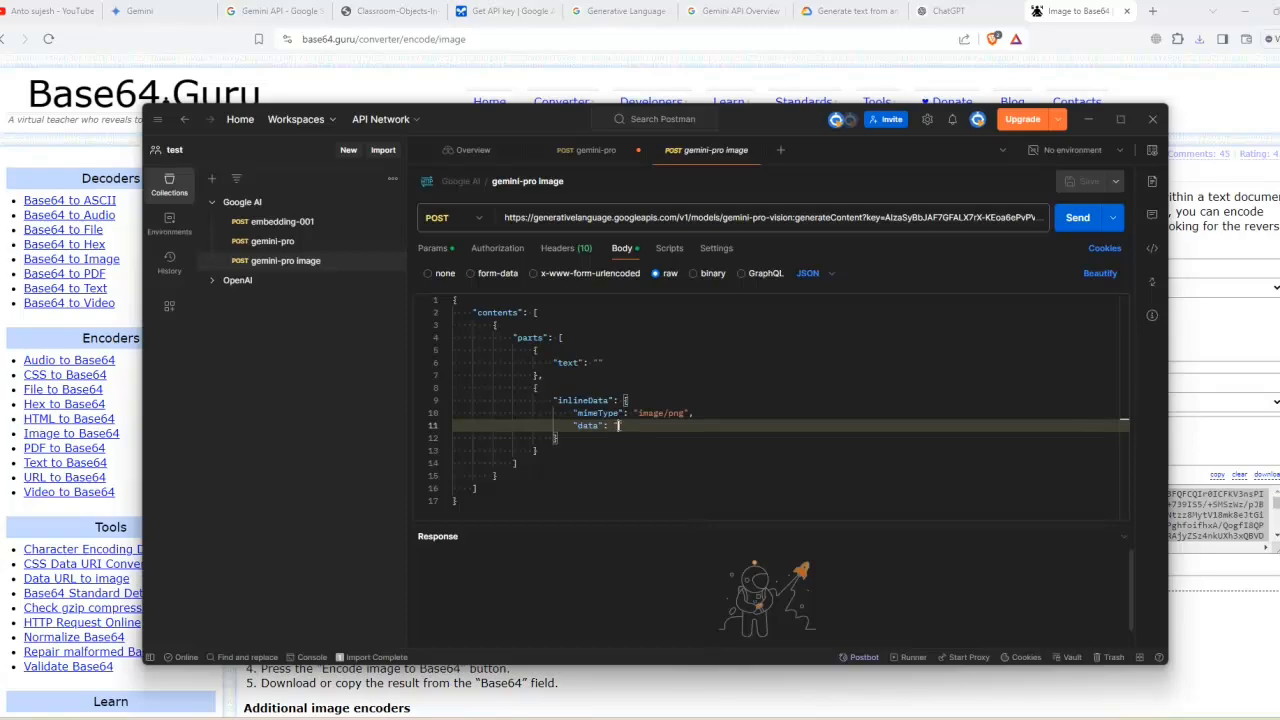
{"action": "key", "text": "ctrl+v"}
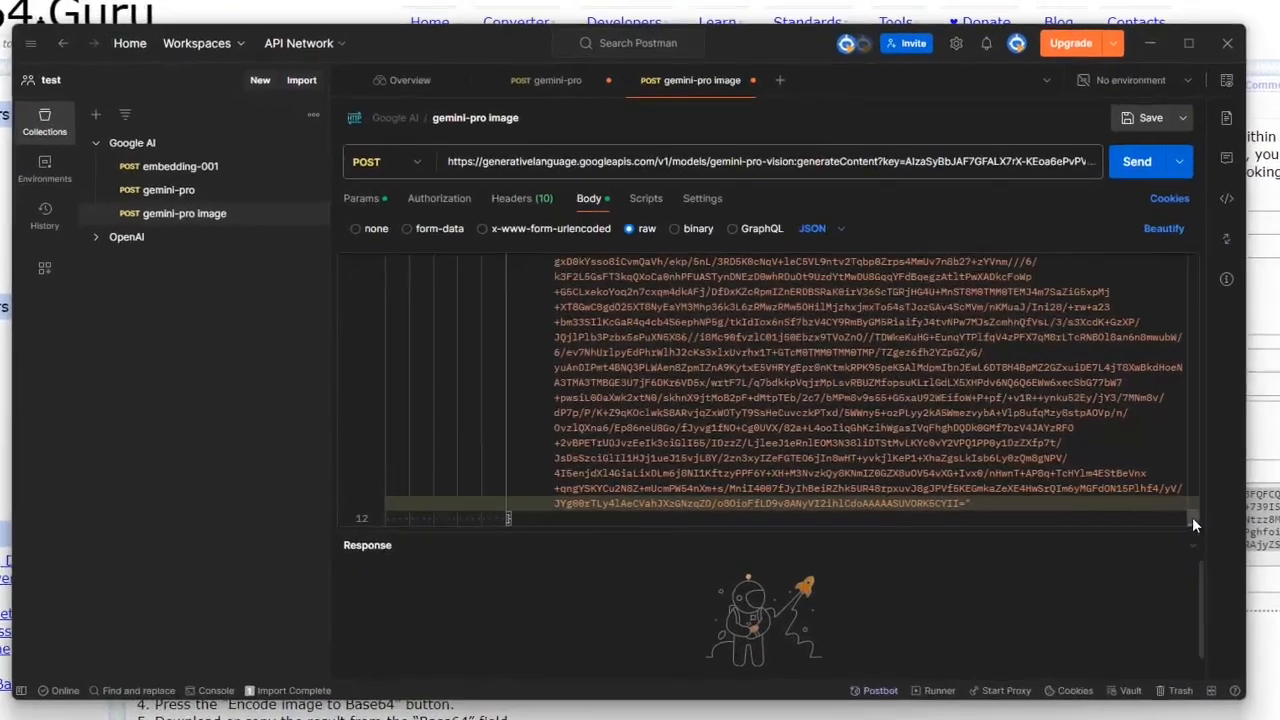
Enter "what is in the image ?" as the "text" value in the request body and send the request
{"action": "scroll", "coordinate": [1131, 510], "scroll_direction": "up", "scroll_amount": 5}
{"action": "left_click_drag", "start_coordinate": [1197, 484], "coordinate": [1196, 259]}
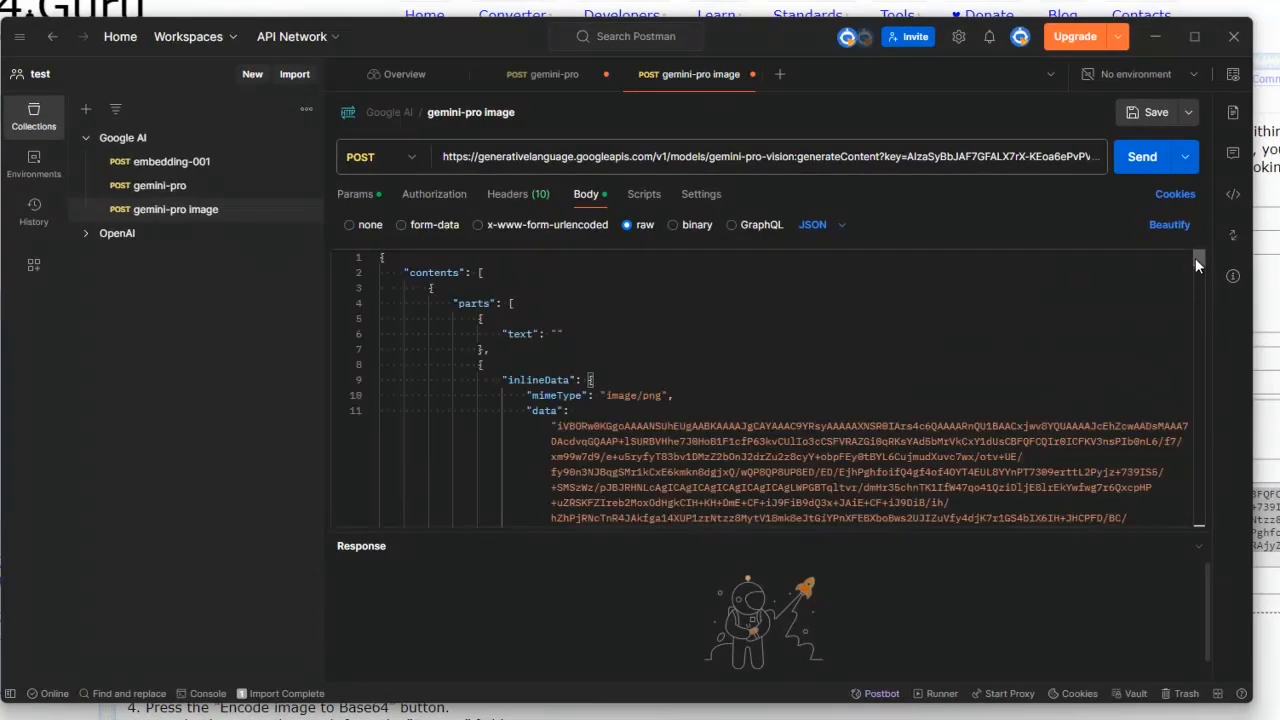
{"action": "scroll", "coordinate": [844, 454], "scroll_direction": "down", "scroll_amount": 1}
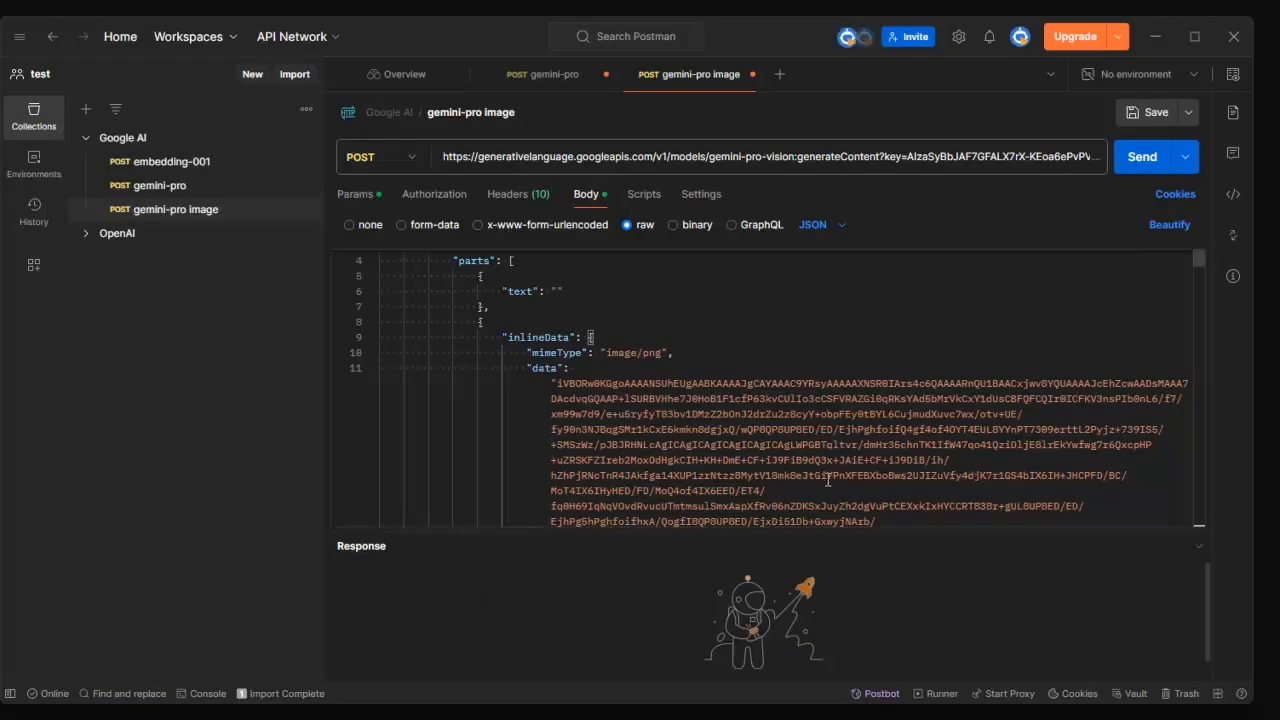
{"action": "left_click", "coordinate": [558, 291]}
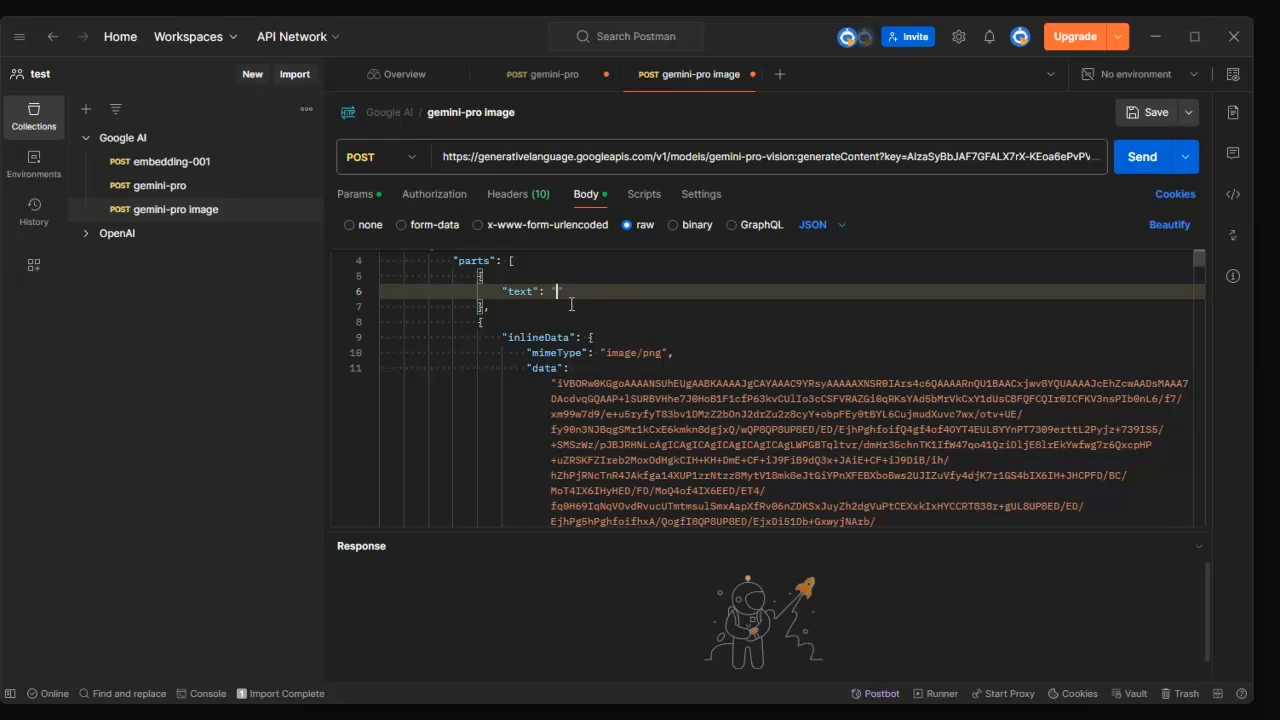
{"action": "type", "text": "what is in ther"}
{"action": "key", "text": "BackSpace"}
{"action": "key", "text": "BackSpace"}
{"action": "type", "text": "image"}
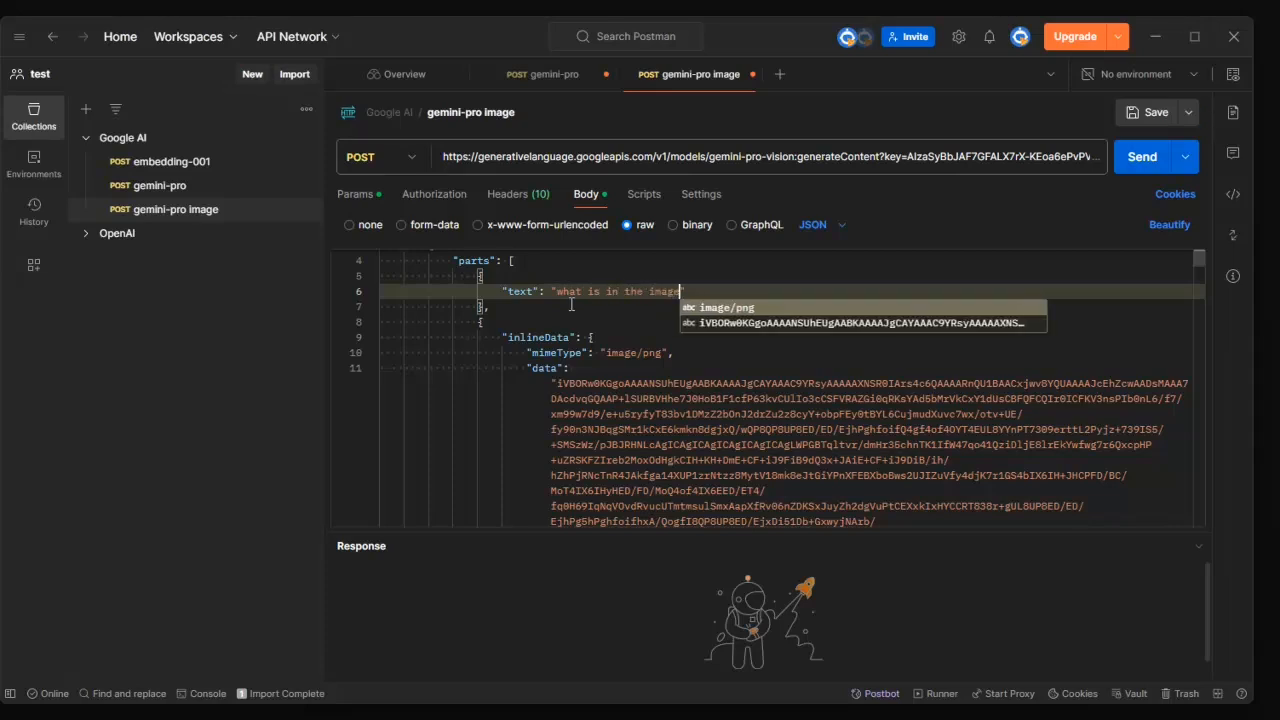
{"action": "type", "text": " ?"}
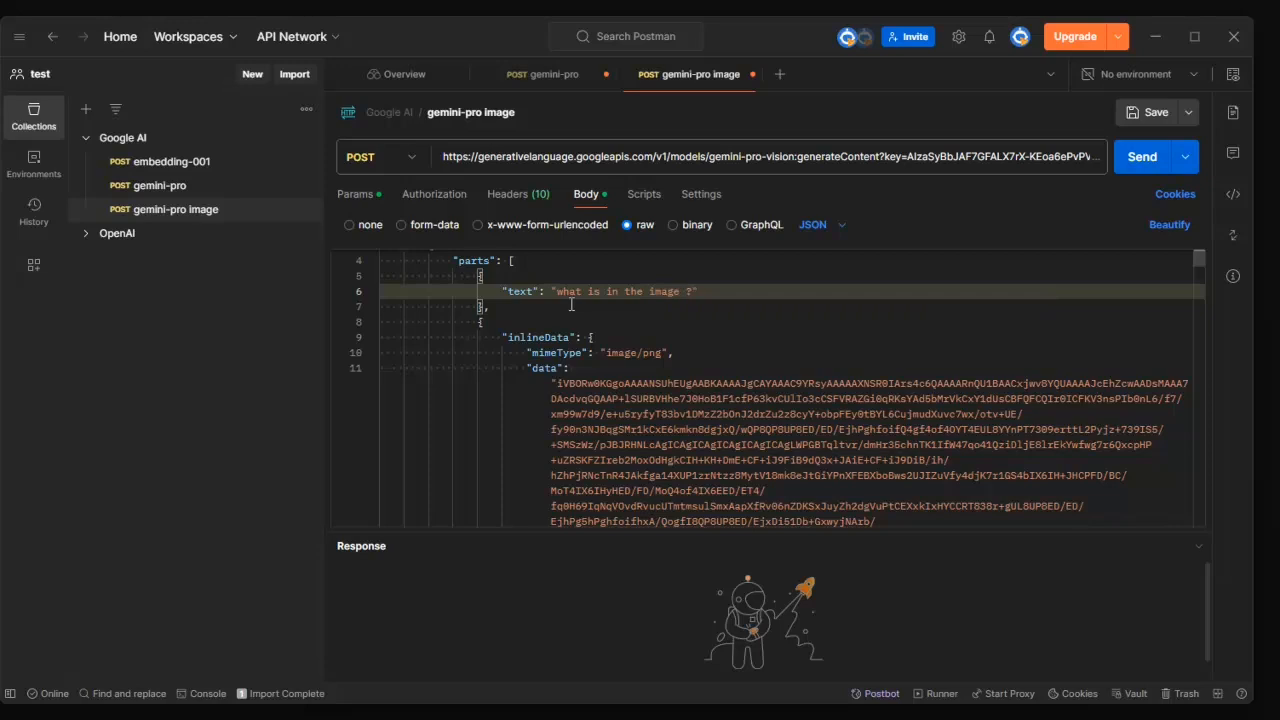
{"action": "left_click", "coordinate": [1127, 161]}
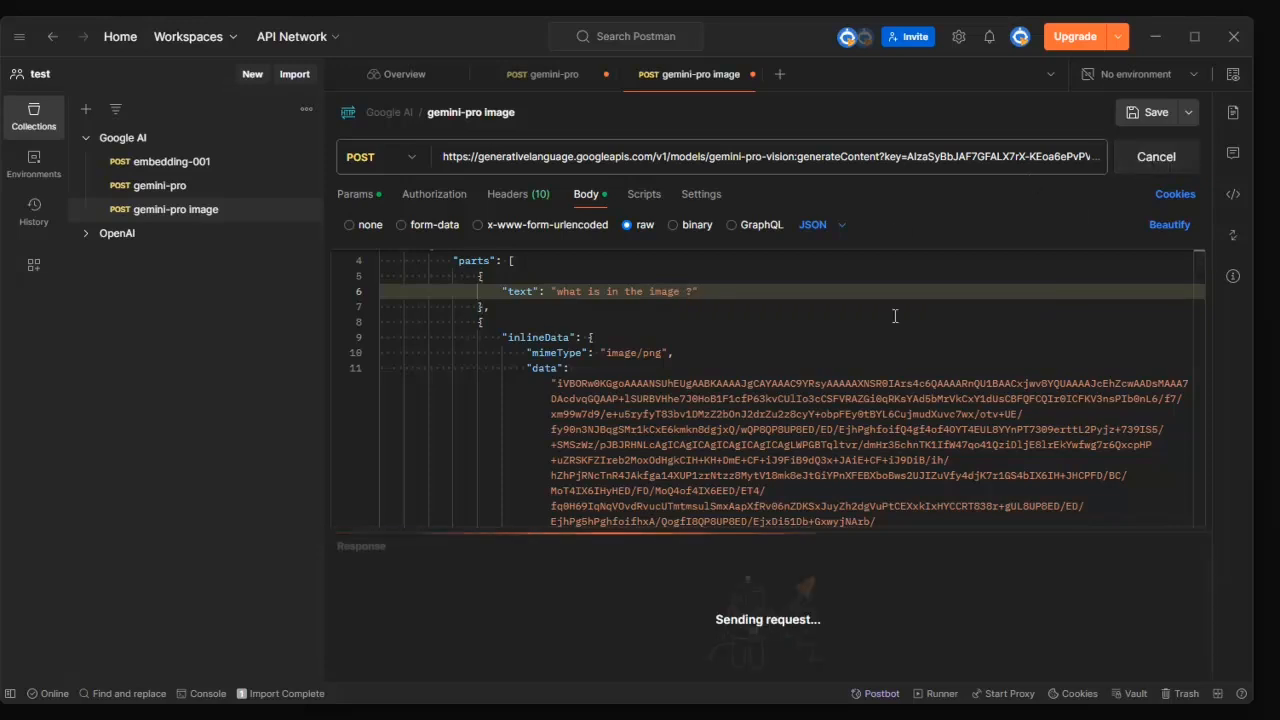
Enlarge the response area and highlight the answer's first sentence and the list of objects after it
{"action": "left_click_drag", "start_coordinate": [744, 532], "coordinate": [764, 434]}
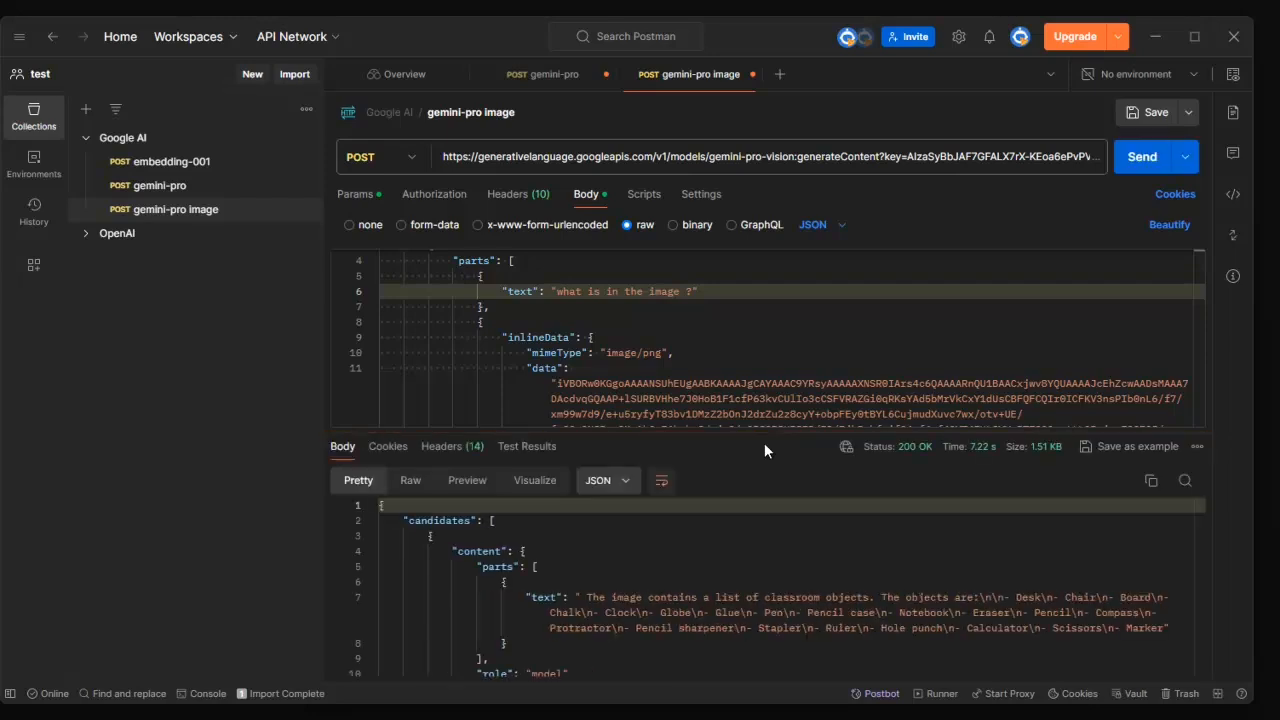
{"action": "left_click_drag", "start_coordinate": [589, 599], "coordinate": [875, 599]}
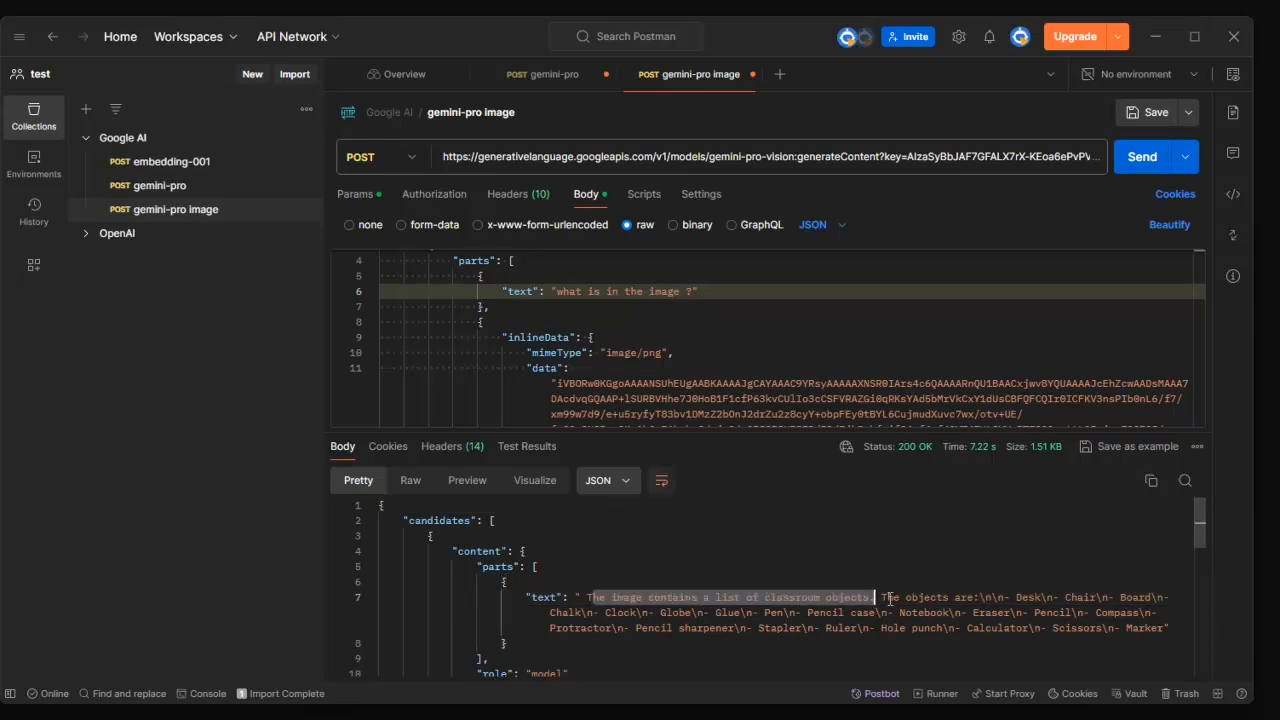
{"action": "left_click", "coordinate": [886, 598]}
{"action": "mouse_move", "coordinate": [886, 598]}
{"action": "left_mouse_down"}
{"action": "mouse_move", "coordinate": [958, 628]}
{"action": "mouse_move", "coordinate": [1172, 628]}
{"action": "left_mouse_up"}
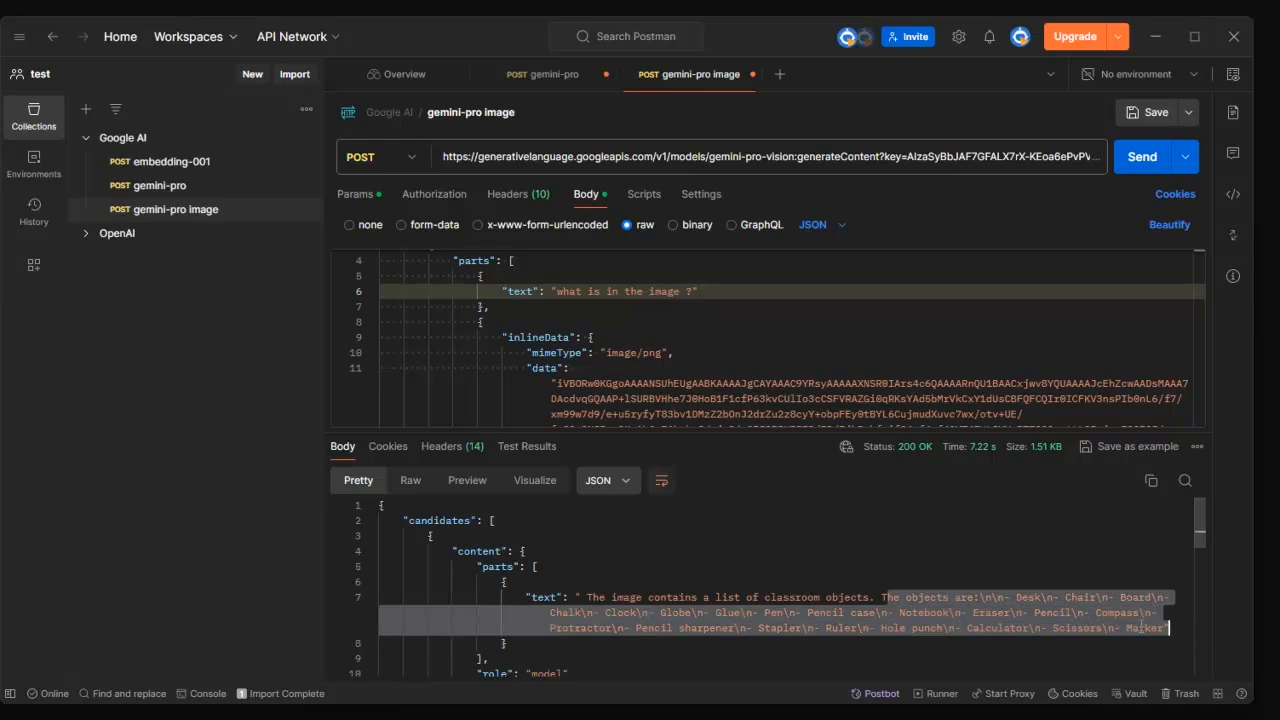
{"action": "left_click", "coordinate": [1078, 613]}
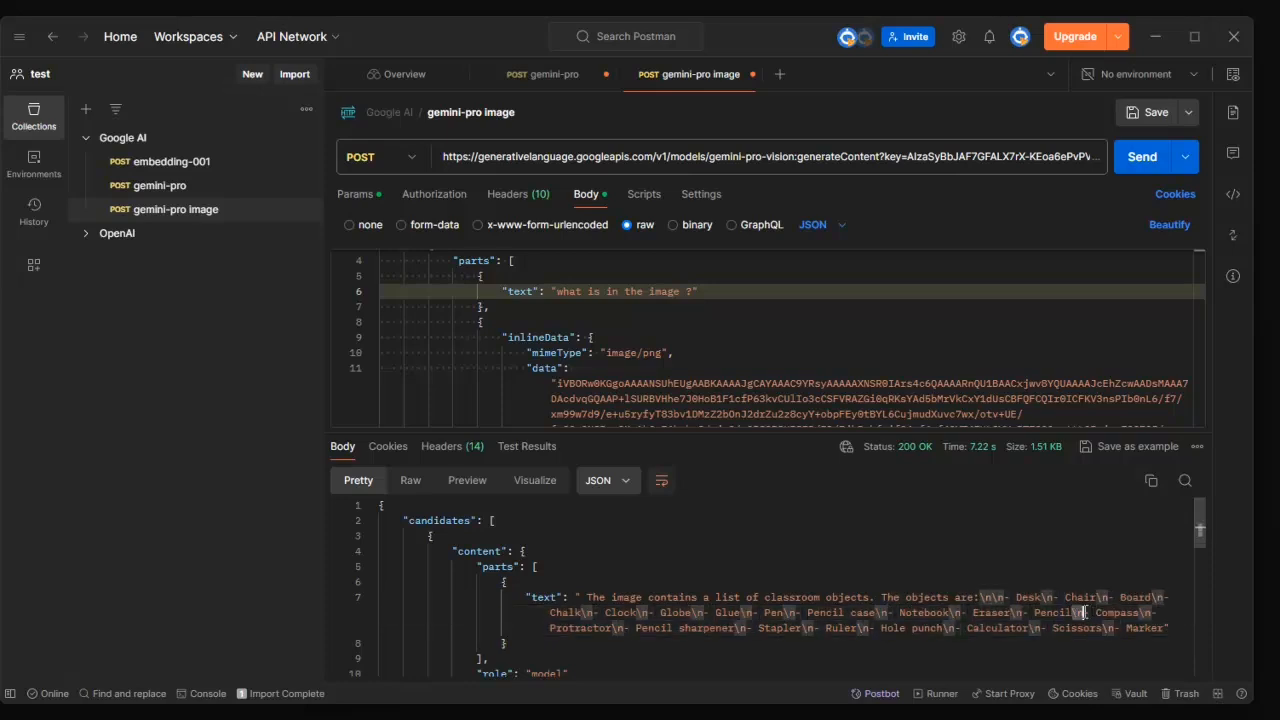
{"action": "left_click", "coordinate": [1090, 613]}
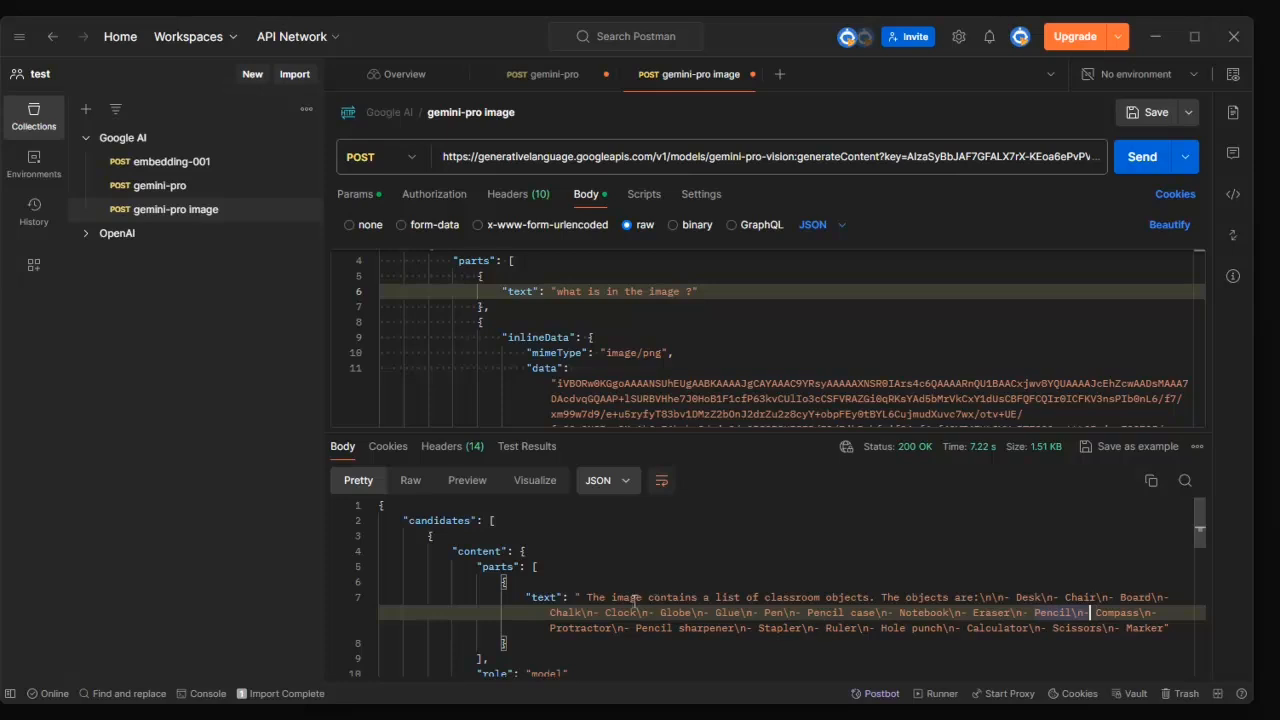
Highlight the full answer text in the response, and single out the words Desk, Chair and Board
{"action": "mouse_move", "coordinate": [588, 600]}
{"action": "left_mouse_down"}
{"action": "mouse_move", "coordinate": [1000, 626]}
{"action": "mouse_move", "coordinate": [1150, 616]}
{"action": "mouse_move", "coordinate": [1163, 630]}
{"action": "left_mouse_up"}
{"action": "left_click", "coordinate": [1095, 604]}
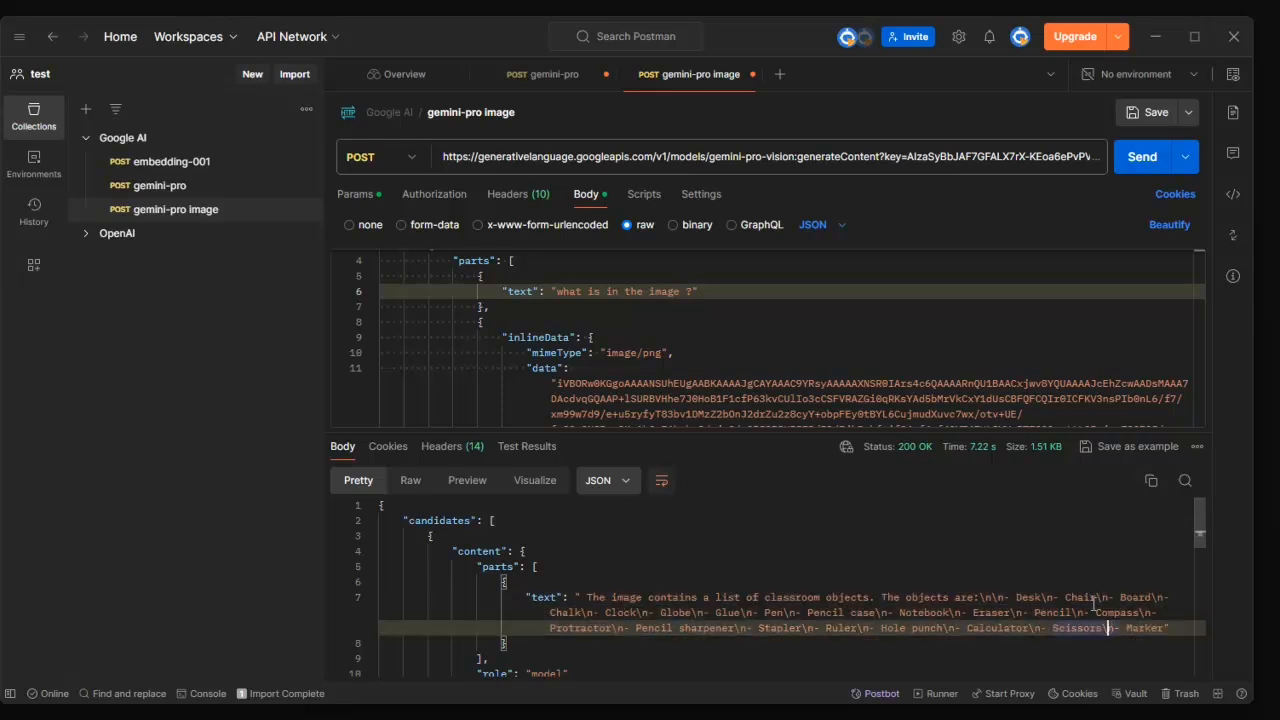
{"action": "double_click", "coordinate": [1030, 598]}
{"action": "double_click", "coordinate": [1084, 597]}
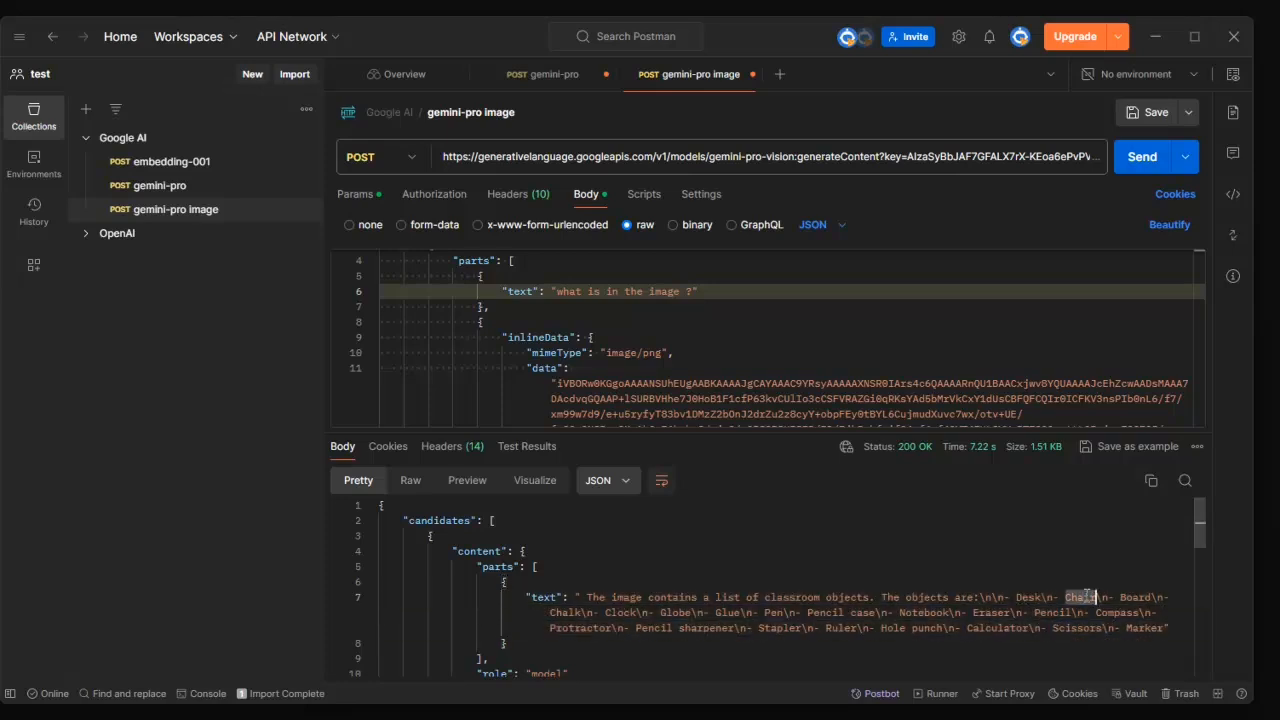
{"action": "double_click", "coordinate": [1137, 597]}
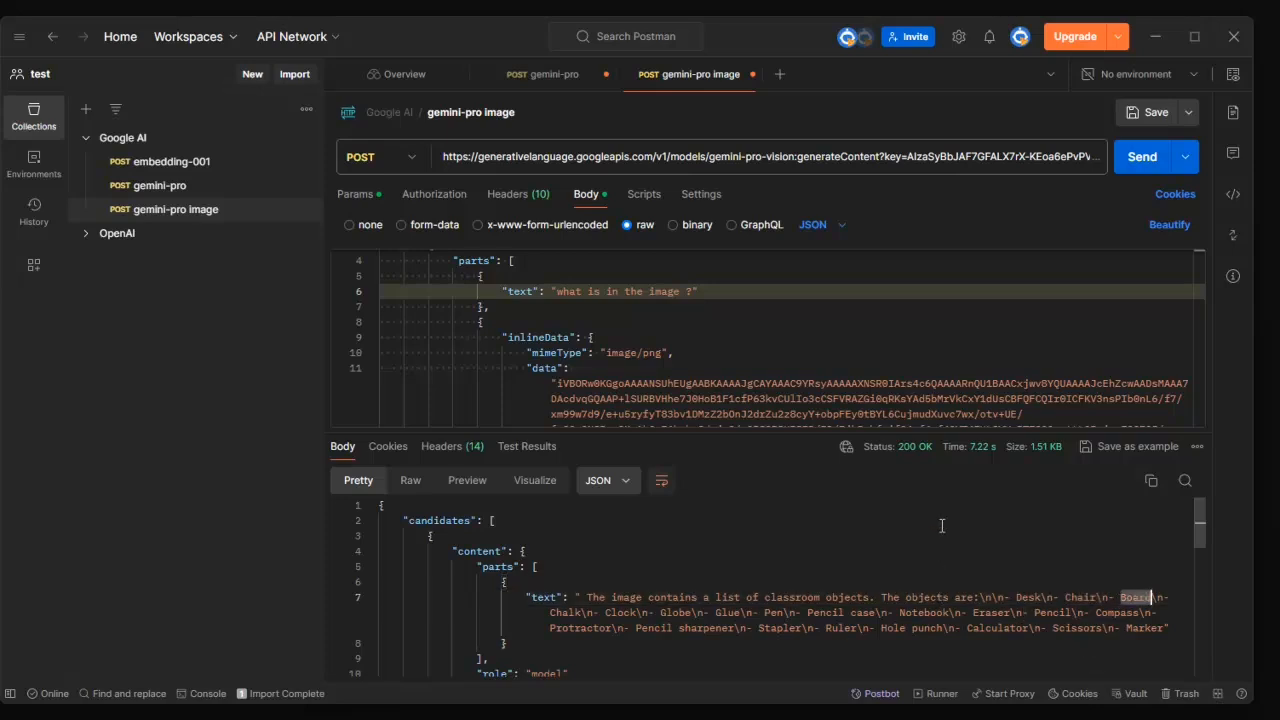
{"action": "left_click_drag", "start_coordinate": [925, 429], "coordinate": [918, 427]}
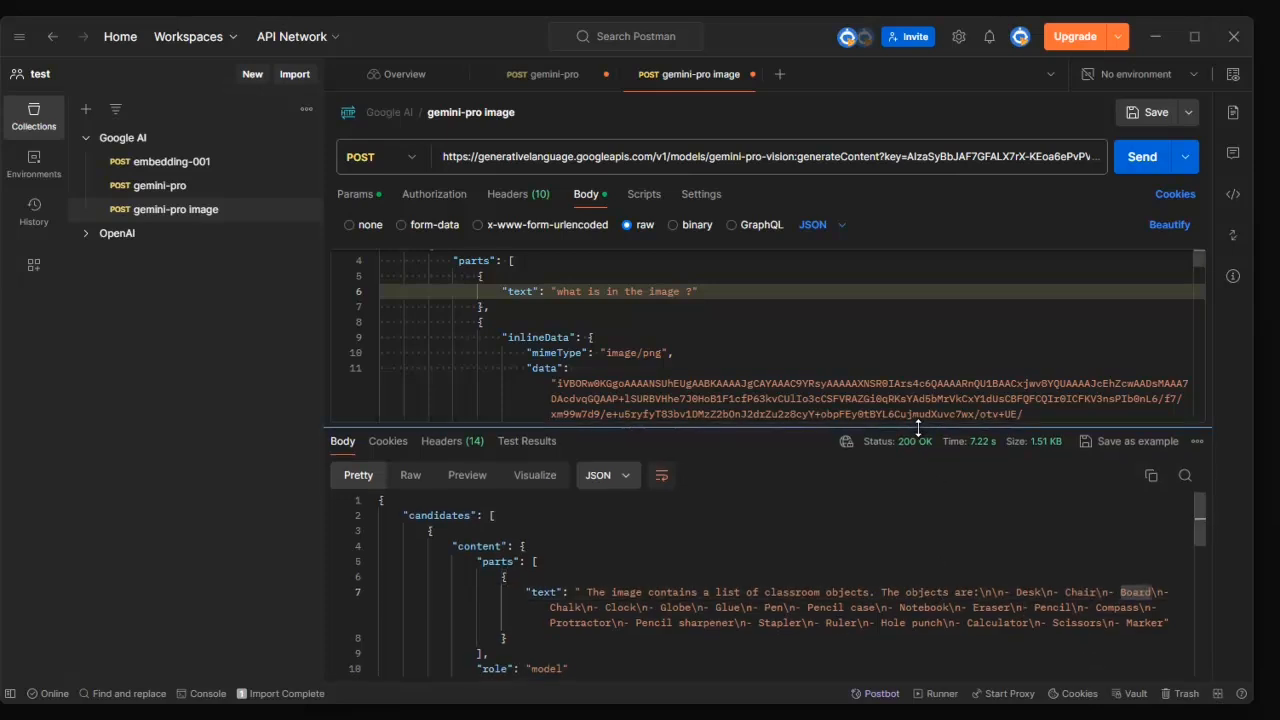